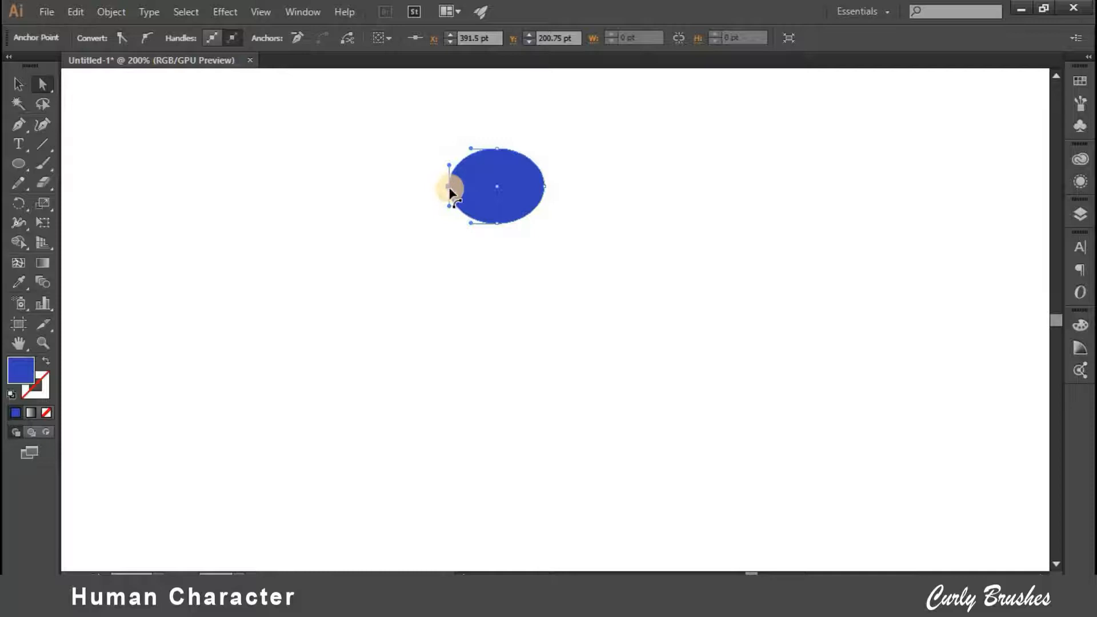
# - Reshape the blue ellipse by moving its left anchor up and outward, then adding an anchor on the lower-left edge and pulling it inward
pyautogui.click(443, 162)
pyautogui.moveTo(436, 166); pyautogui.dragTo(438, 162)
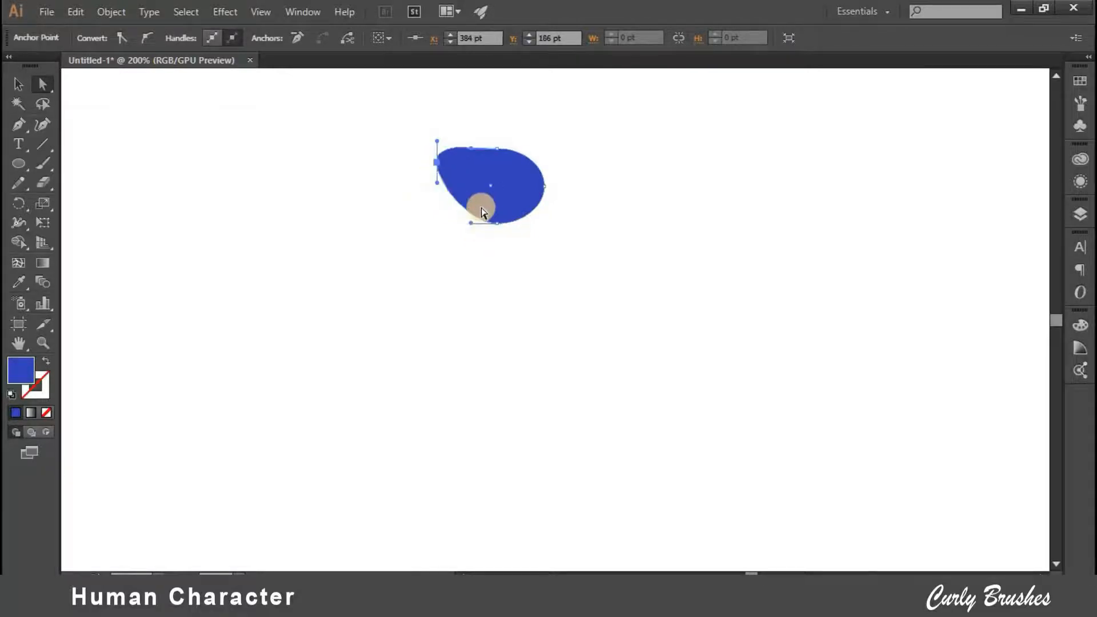
pyautogui.press('p')
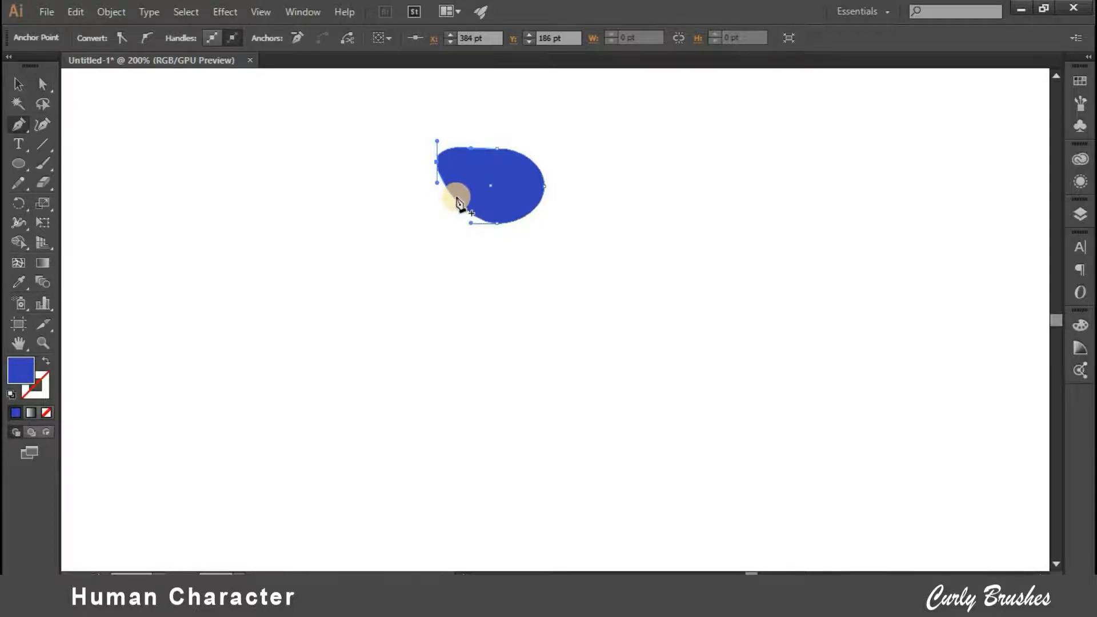
pyautogui.click(456, 198)
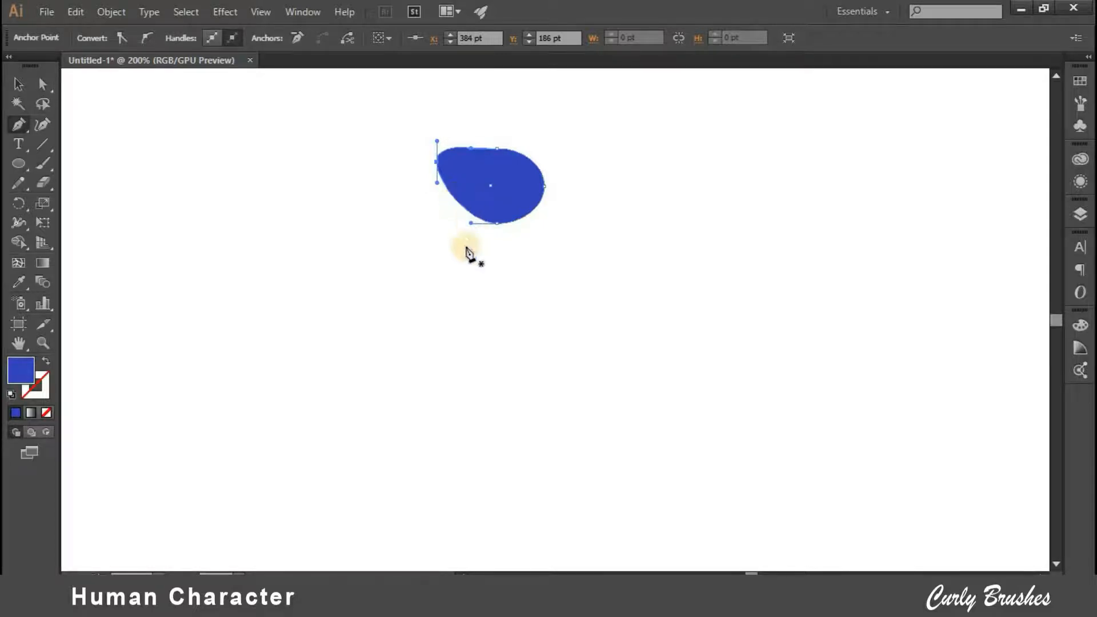
pyautogui.press('a')
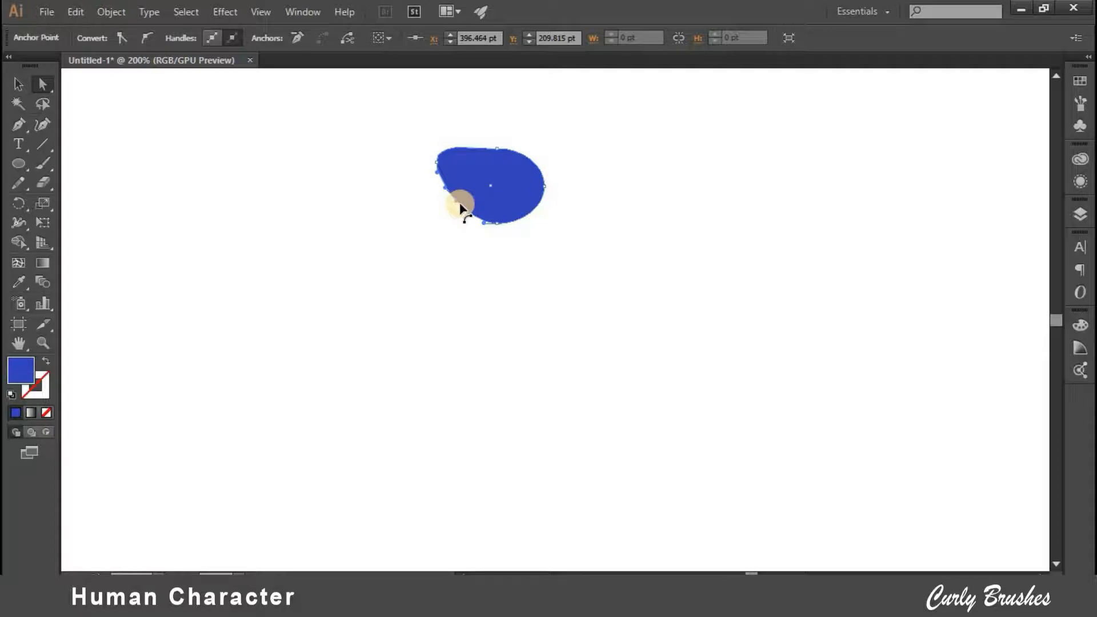
pyautogui.moveTo(459, 204); pyautogui.dragTo(479, 187)
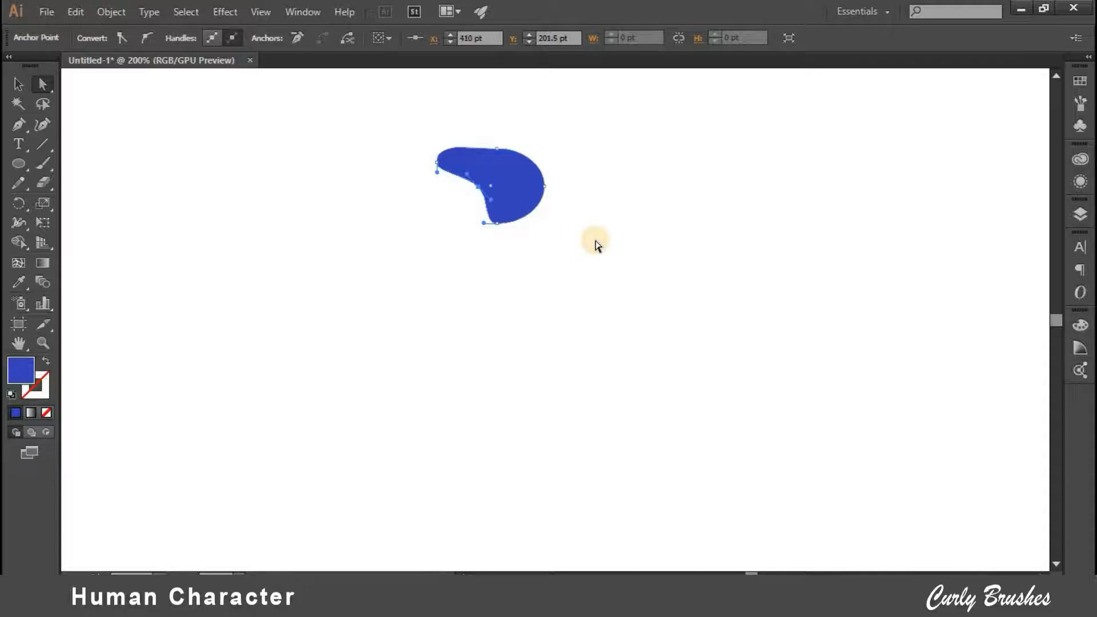
pyautogui.click(595, 246)
# - Draw a tall rectangle over the lower part of the blue shape and fill it with light blue 57dcea
pyautogui.scroll(-1, 596, 245)
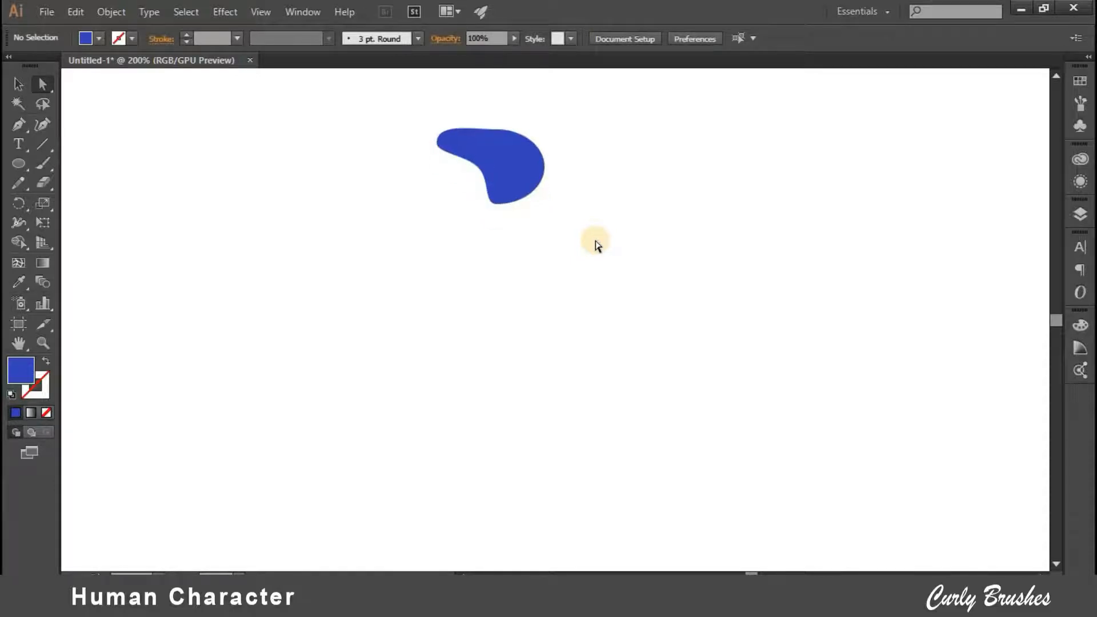
pyautogui.press('m')
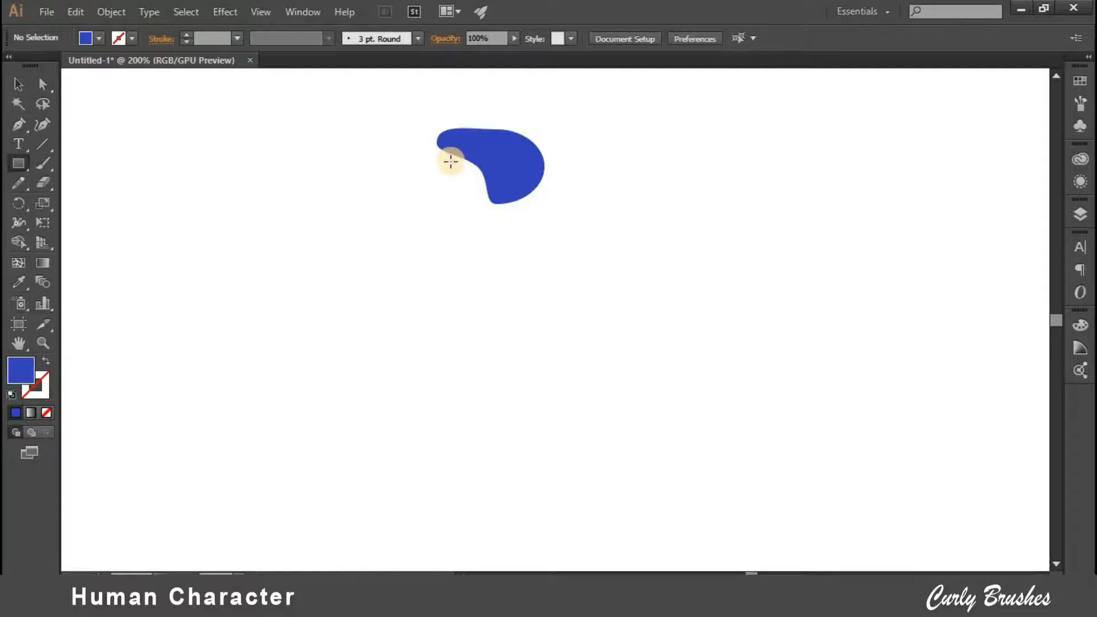
pyautogui.moveTo(448, 150); pyautogui.dragTo(562, 311)
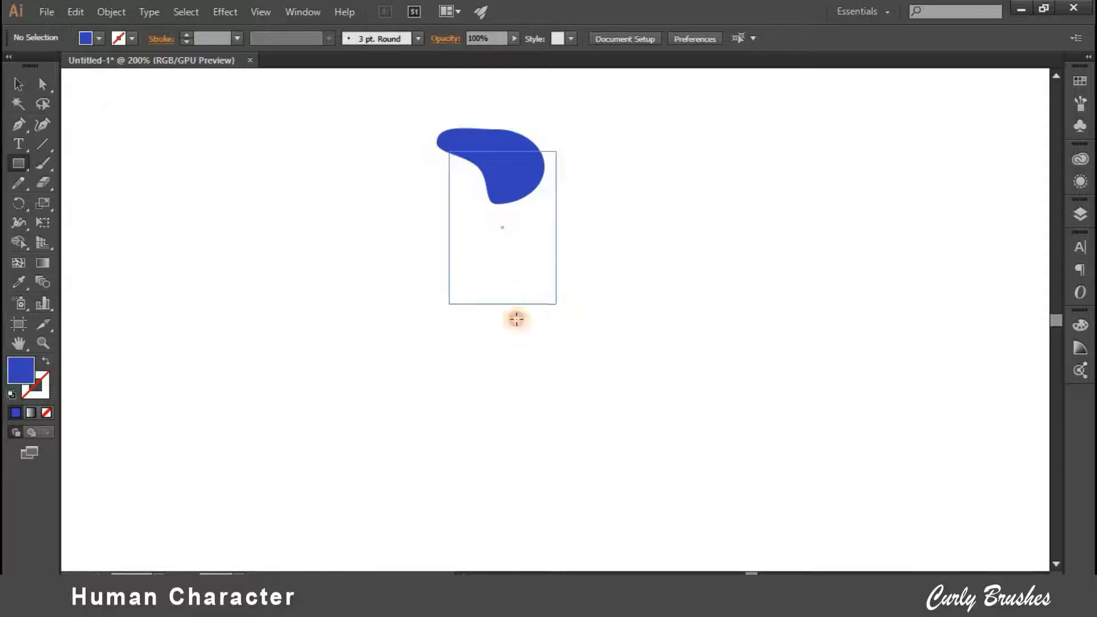
pyautogui.doubleClick(17, 368)
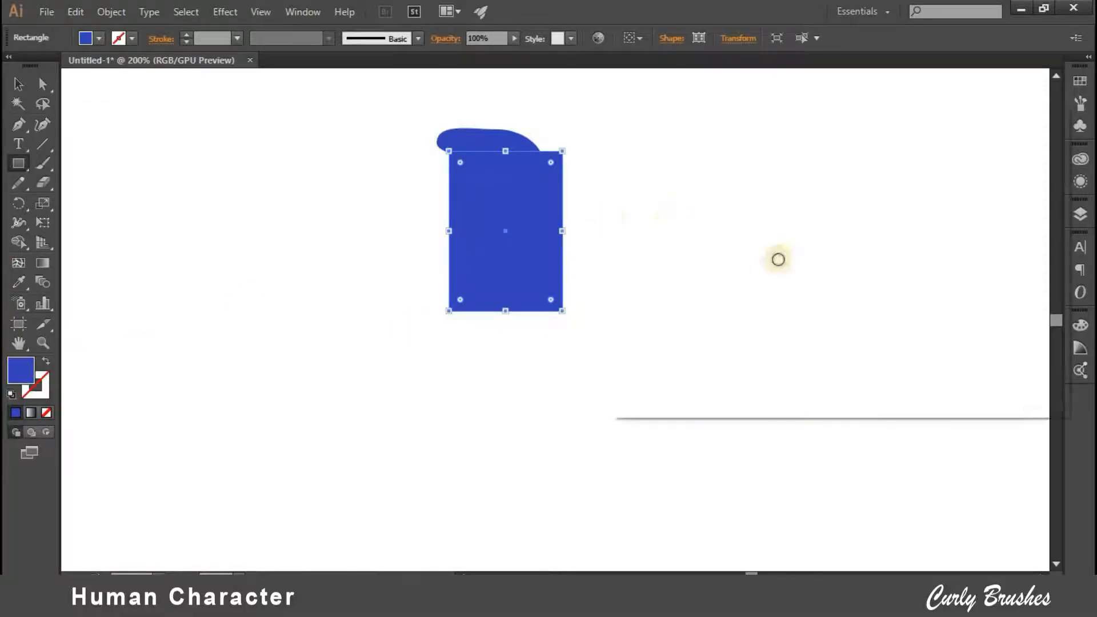
pyautogui.moveTo(860, 244); pyautogui.dragTo(860, 257)
pyautogui.moveTo(802, 172); pyautogui.dragTo(759, 175)
pyautogui.click(996, 167)
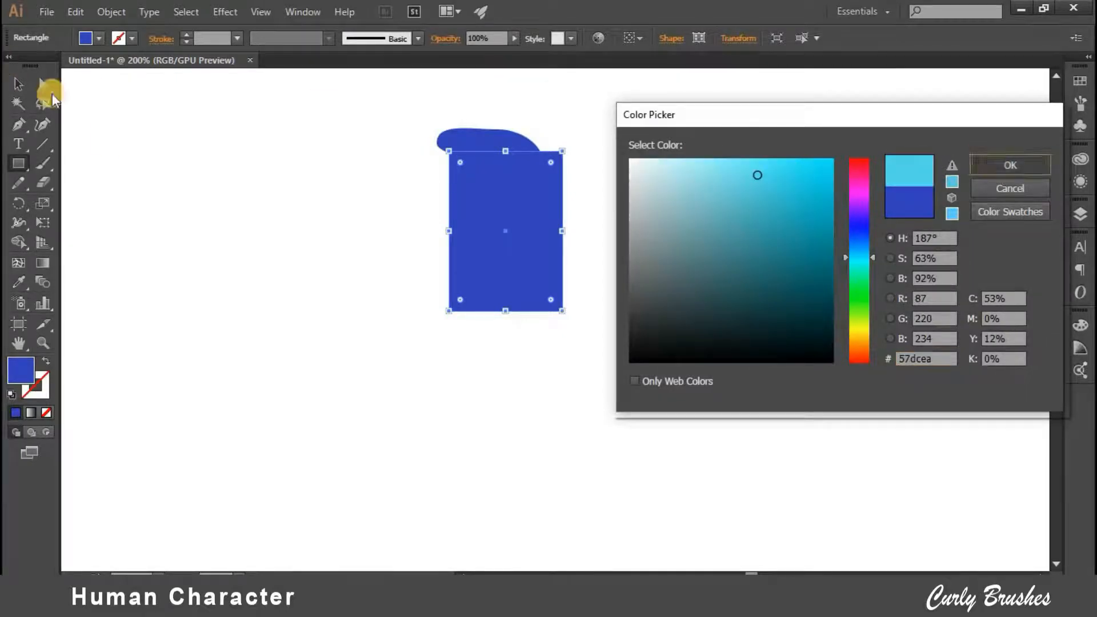
# - Send the light blue rectangle to the back, behind the dark blue curved shape
pyautogui.rightClick(509, 214)
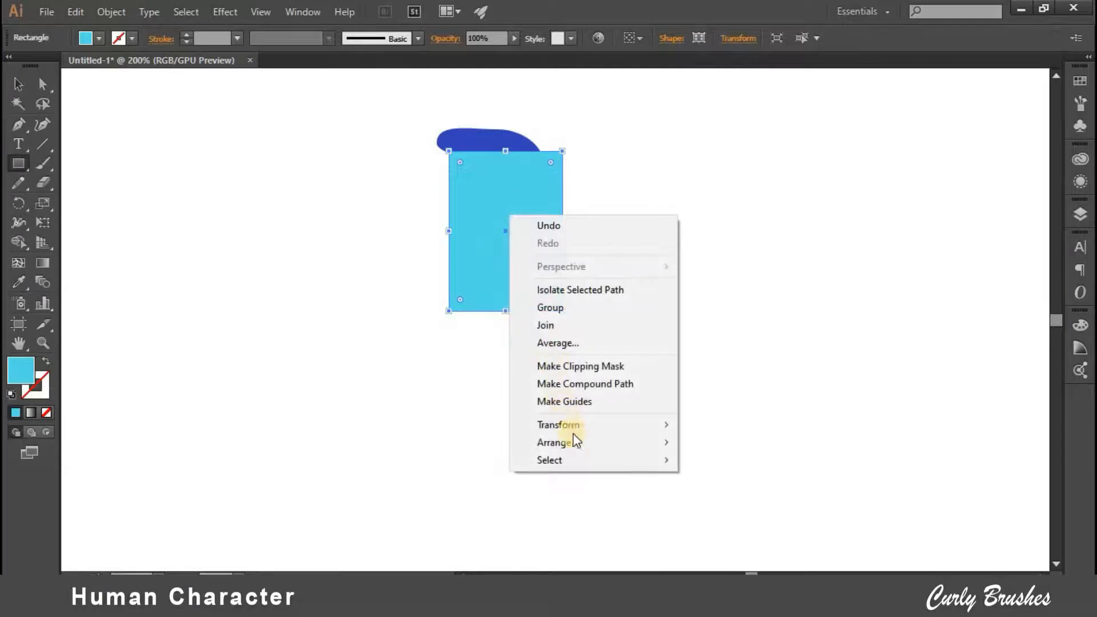
pyautogui.moveTo(583, 442)
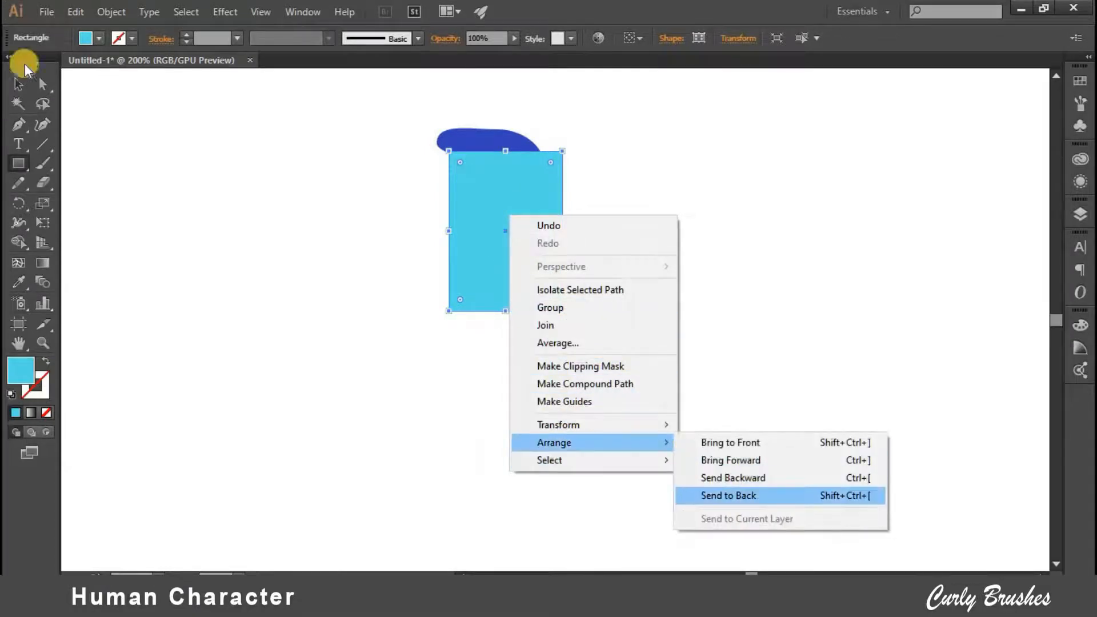
pyautogui.click(720, 494)
pyautogui.click(19, 84)
pyautogui.hotkey('ctrl', 'shift', 'a')
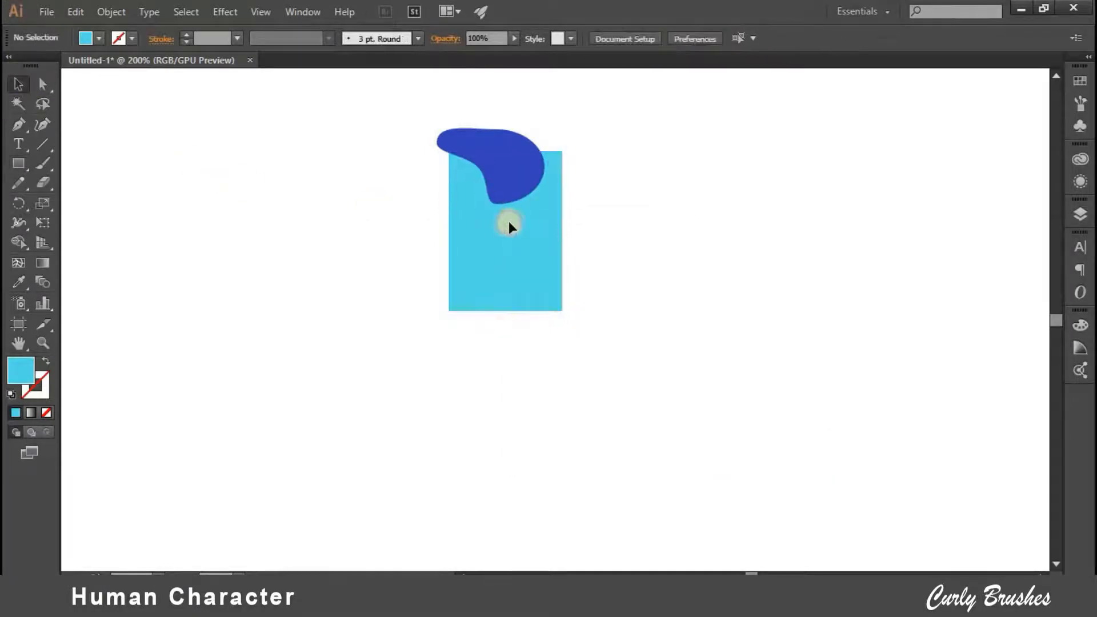
# - Shift the light blue rectangle slightly up and left under the dark blue shape and narrow it from its right edge
pyautogui.moveTo(503, 219); pyautogui.dragTo(497, 210)
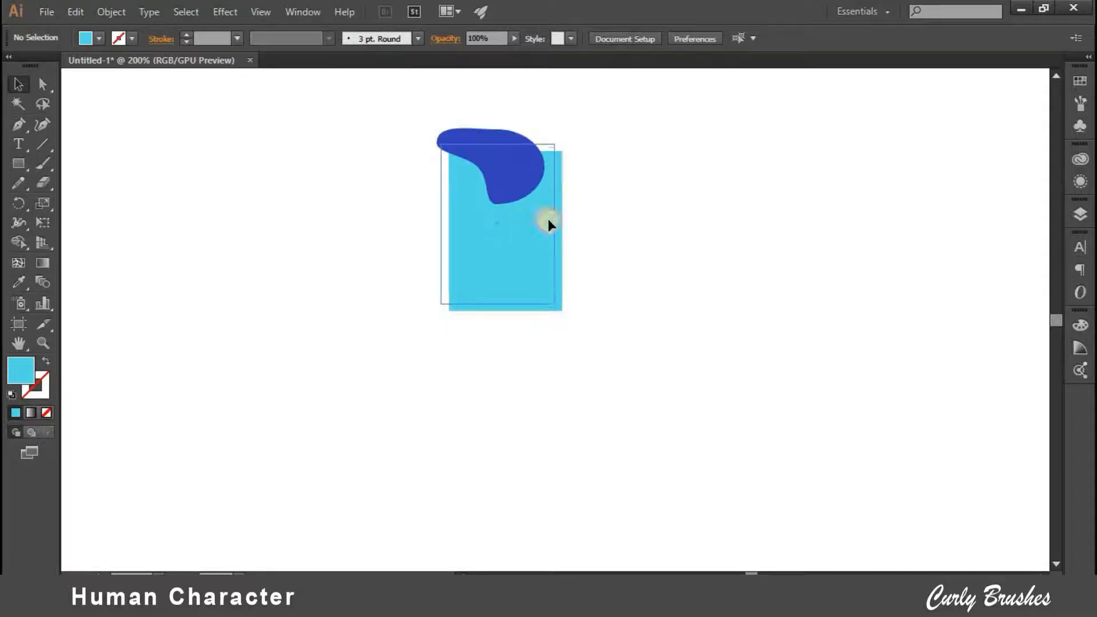
pyautogui.moveTo(552, 234); pyautogui.dragTo(549, 238)
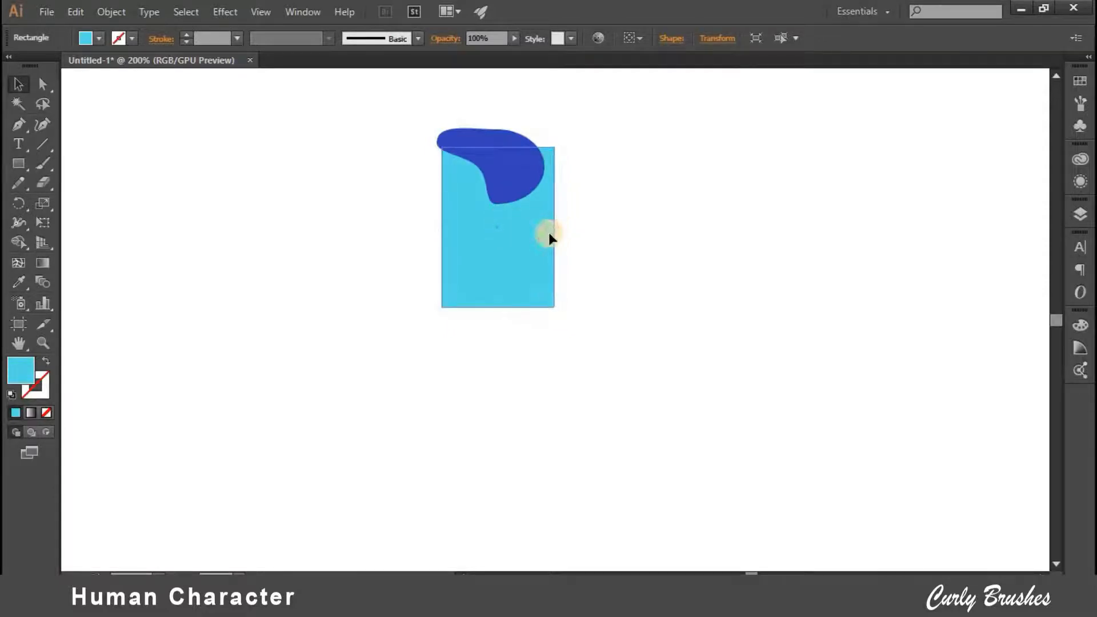
pyautogui.hotkey('ctrl', 'shift', 'a')
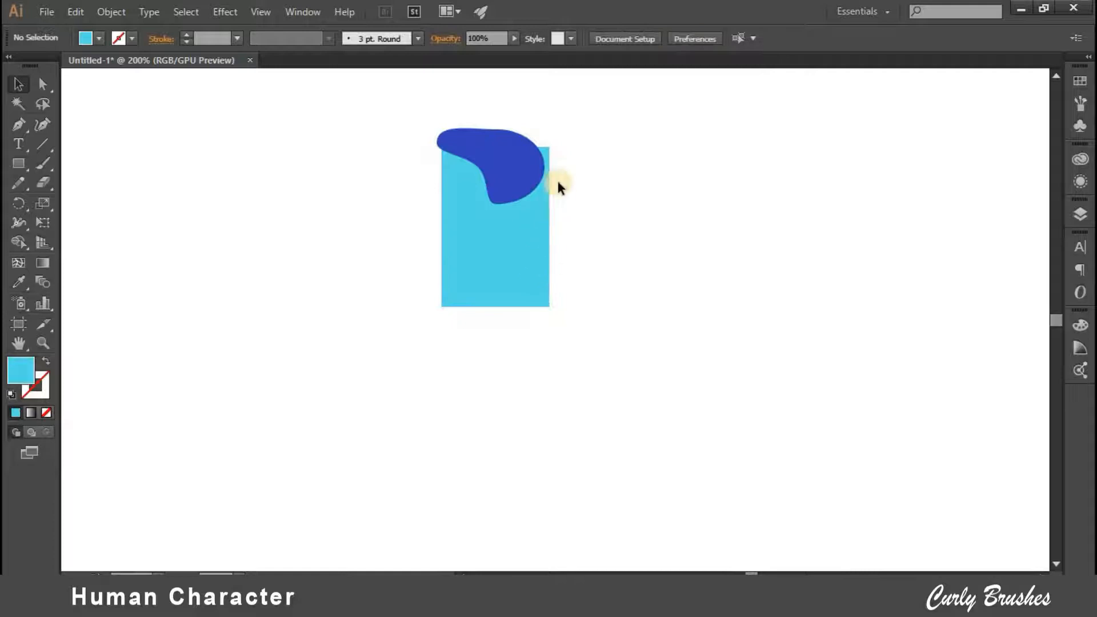
# - Round the light blue rectangle's top corners by about 12.5 pt and its two bottom corners slightly
pyautogui.press('a')
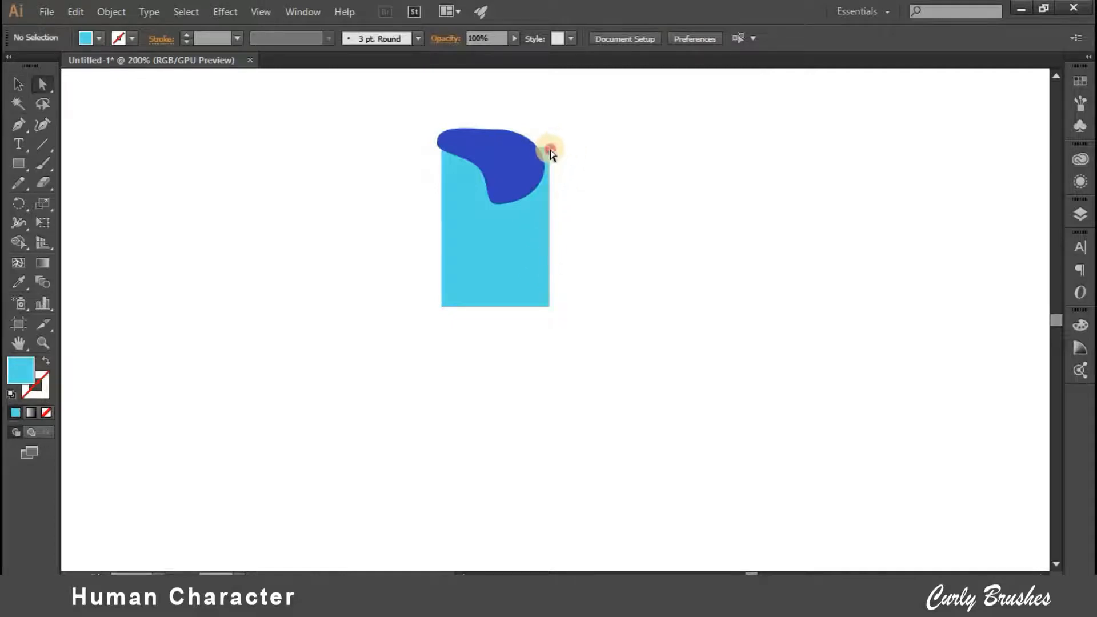
pyautogui.click(539, 162)
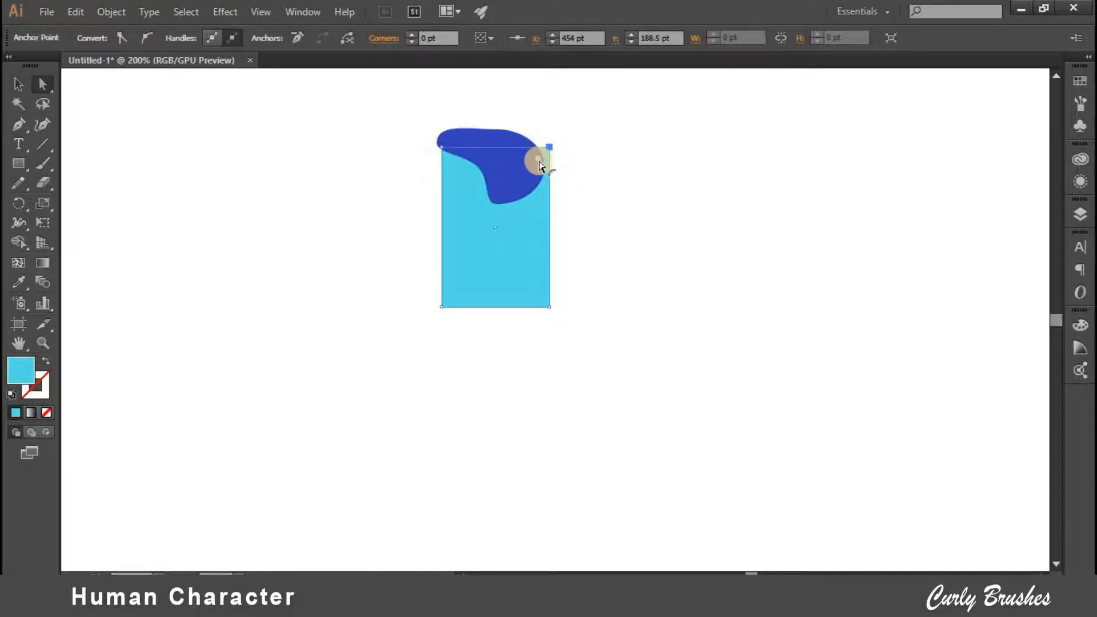
pyautogui.moveTo(534, 170); pyautogui.dragTo(530, 172)
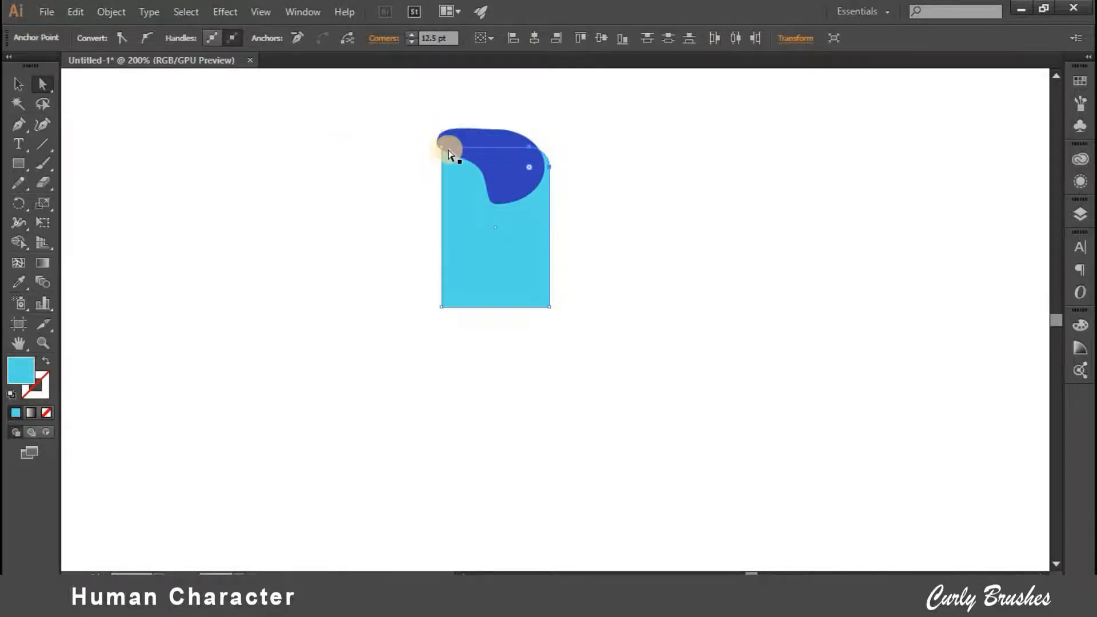
pyautogui.click(445, 154)
pyautogui.moveTo(456, 161); pyautogui.dragTo(465, 173)
pyautogui.click(771, 285)
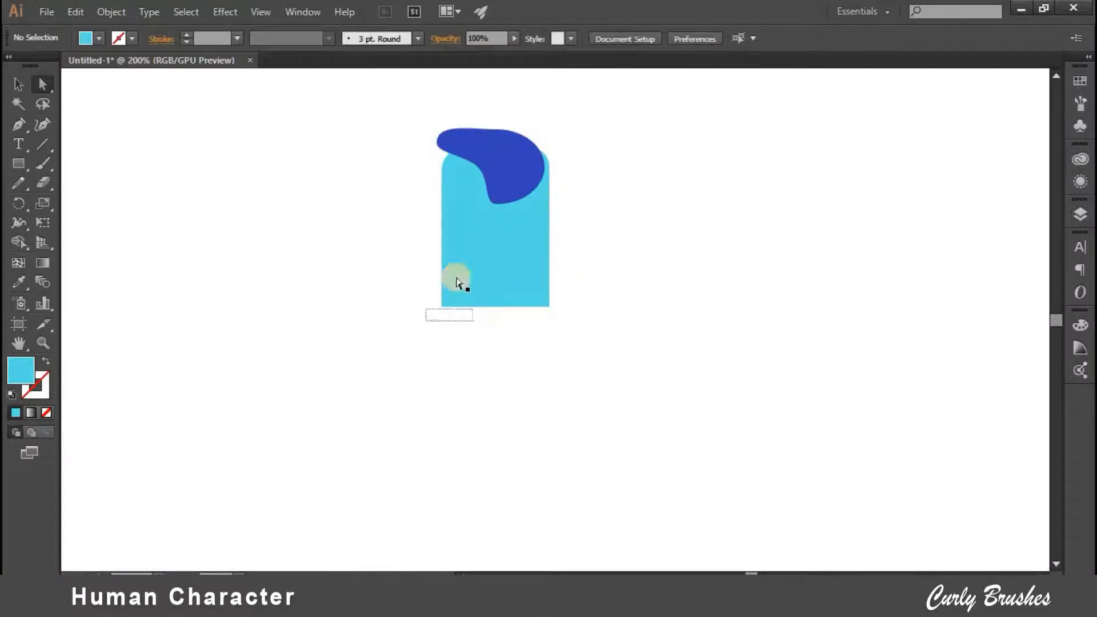
pyautogui.moveTo(586, 324); pyautogui.dragTo(462, 322)
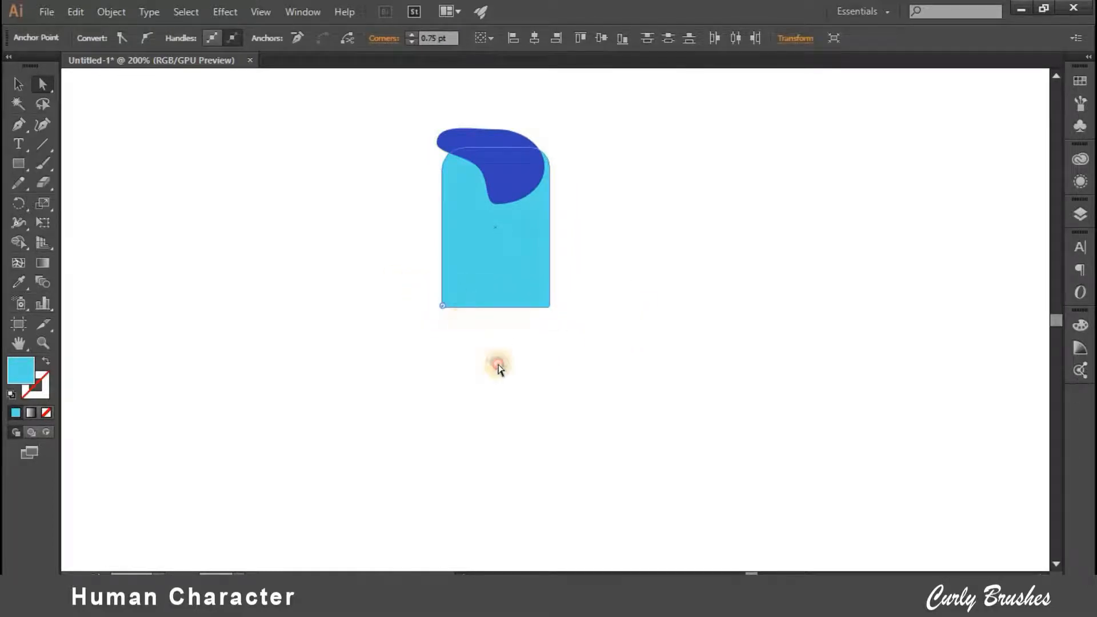
pyautogui.click(504, 321)
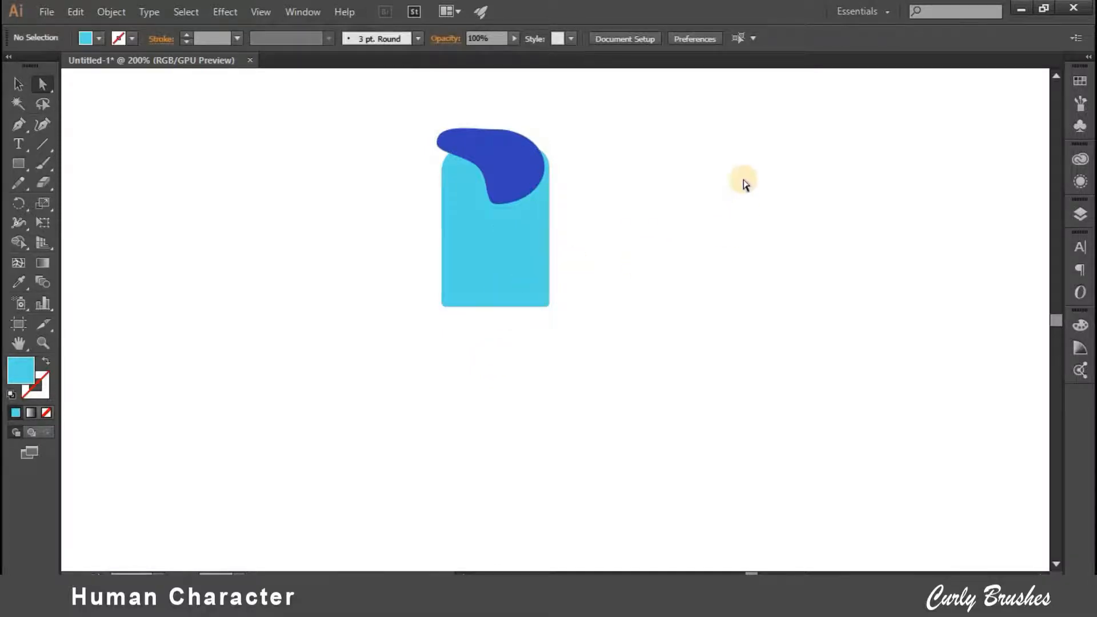
# - Draw a narrow upright rectangle beside the light blue body and give it the curved shape's dark blue fill
pyautogui.press('m')
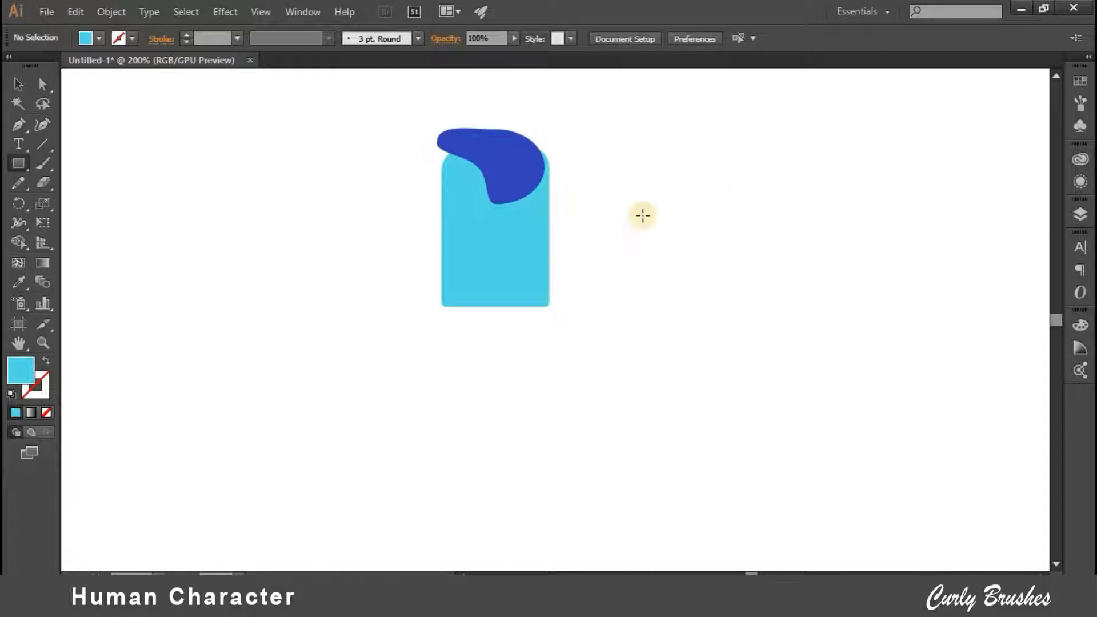
pyautogui.moveTo(682, 292); pyautogui.dragTo(685, 324)
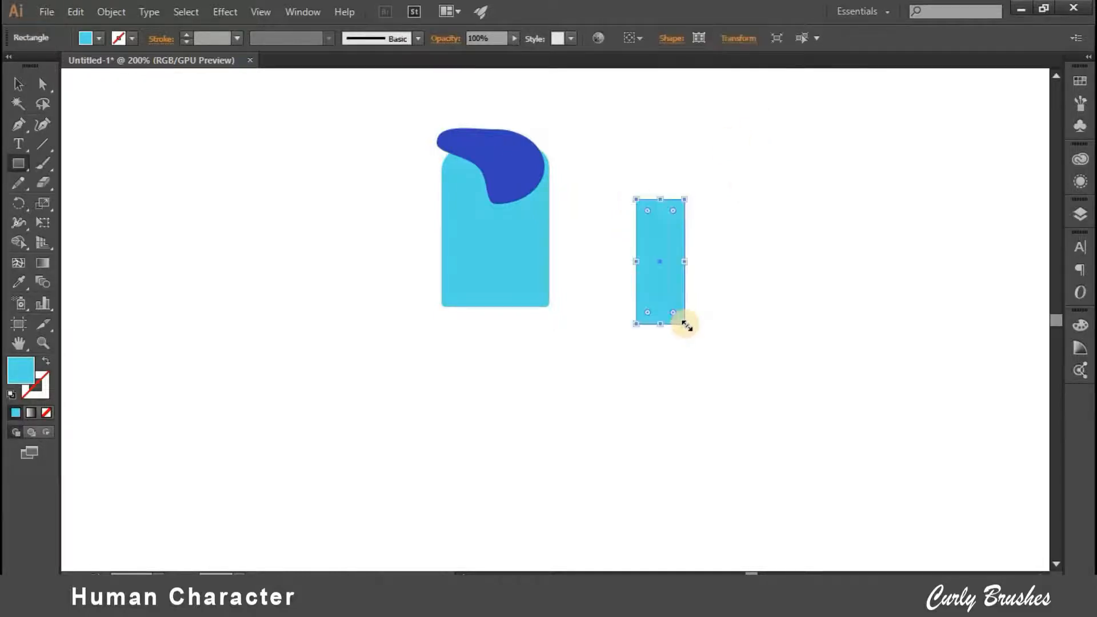
pyautogui.press('i')
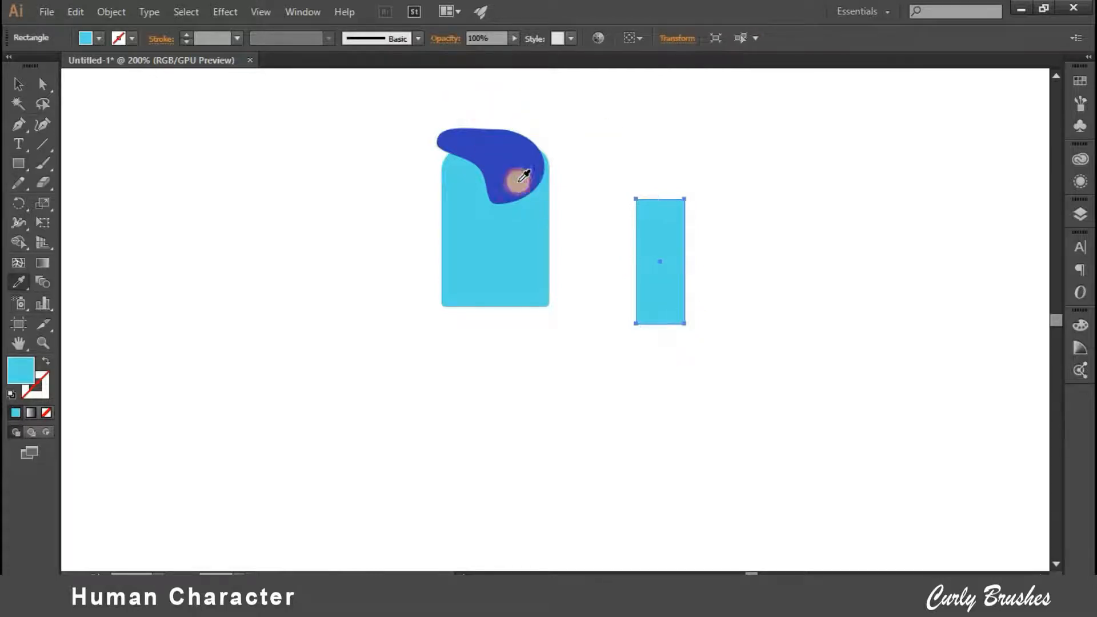
pyautogui.click(517, 179)
pyautogui.click(19, 85)
pyautogui.click(240, 162)
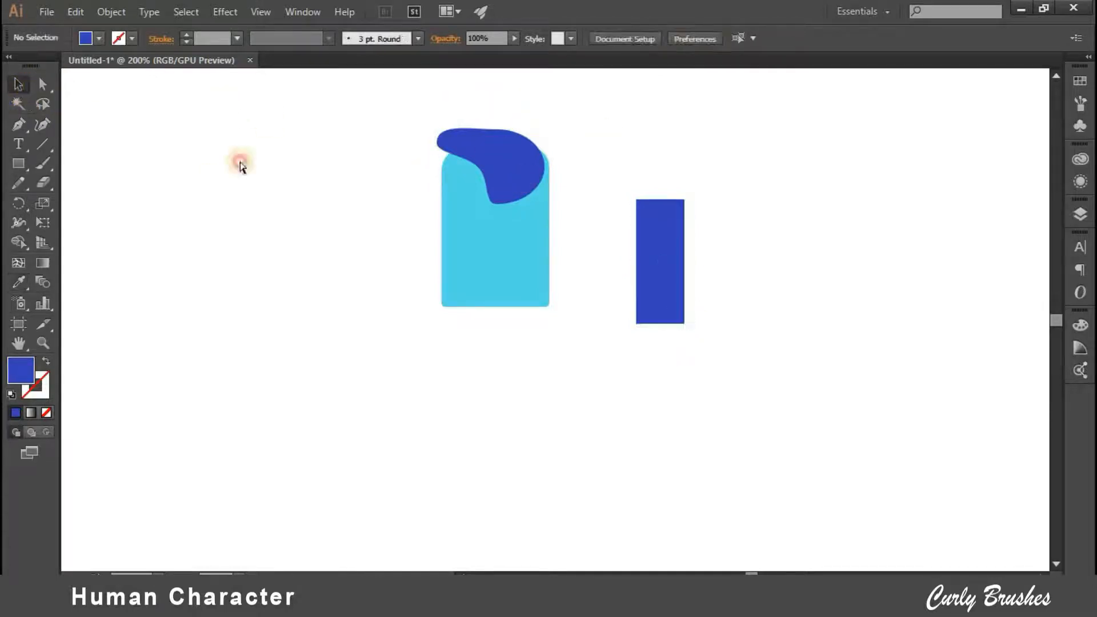
# - Round the narrow rectangle's top corners fully and place it over the body's upper-left side
pyautogui.press('a')
pyautogui.moveTo(706, 211); pyautogui.dragTo(712, 313)
pyautogui.click(693, 279)
pyautogui.moveTo(448, 241); pyautogui.dragTo(463, 281)
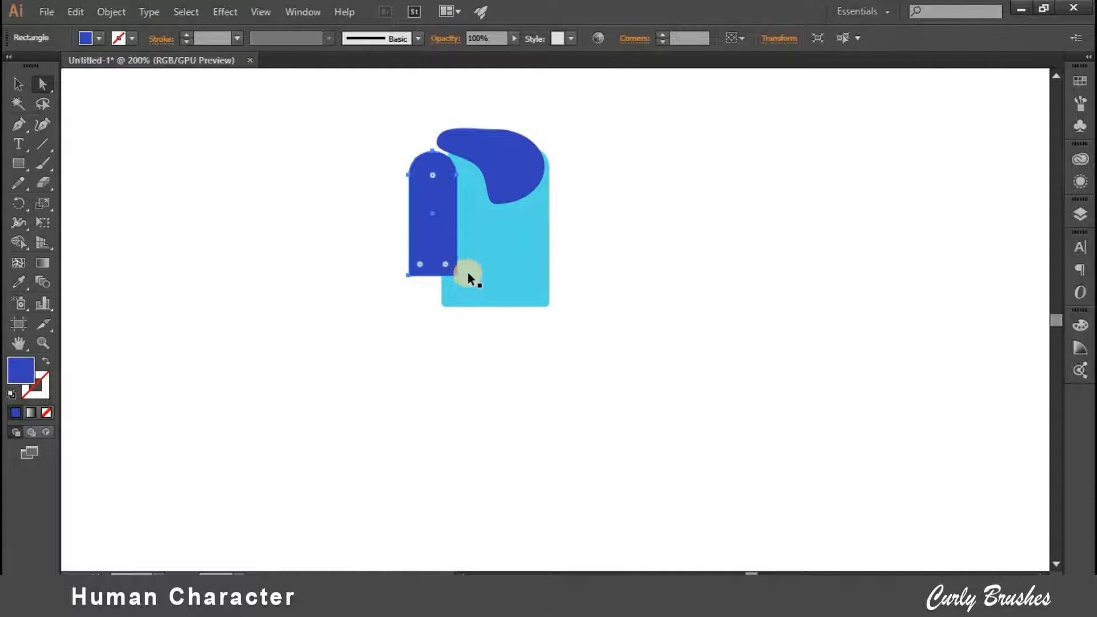
# - Try moving the round-topped bar away from the body and tilting it, then delete it
pyautogui.press('v')
pyautogui.moveTo(424, 294); pyautogui.dragTo(345, 300)
pyautogui.press('a')
pyautogui.click(369, 322)
pyautogui.press('v')
pyautogui.click(341, 293)
pyautogui.moveTo(376, 247); pyautogui.dragTo(350, 233)
pyautogui.click(275, 240)
pyautogui.click(303, 274)
pyautogui.moveTo(303, 276)
pyautogui.mouseDown()
pyautogui.moveTo(285, 268)
pyautogui.moveTo(304, 276)
pyautogui.mouseUp()
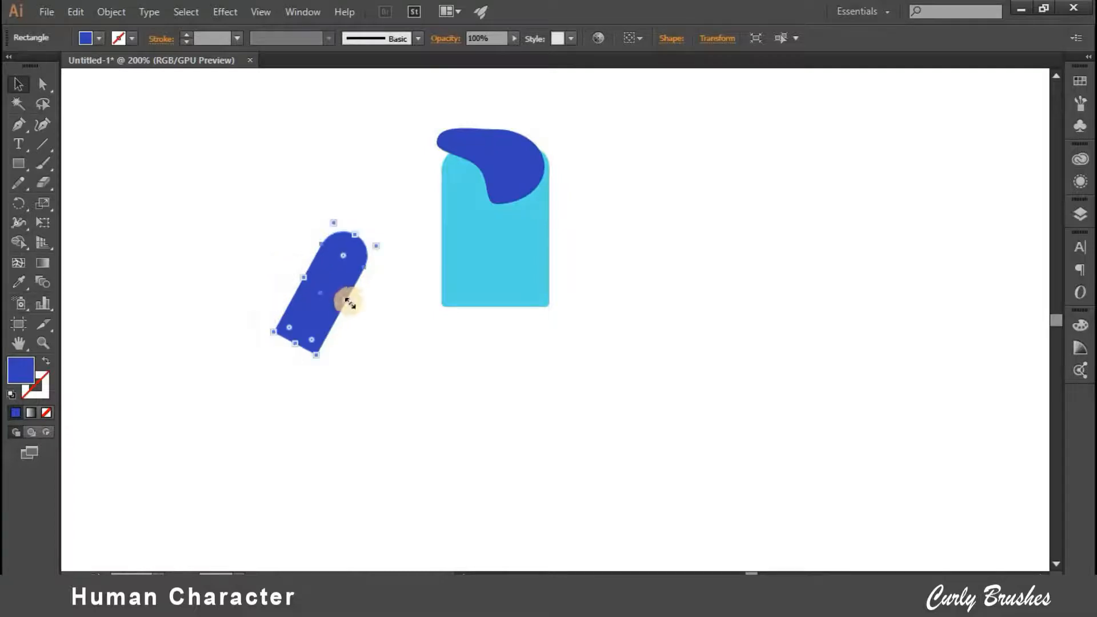
pyautogui.press('Delete')
# - Draw a slimmer dark blue upright rectangle left of the body and round its top corners by 11.25 pt
pyautogui.press('m')
pyautogui.moveTo(315, 224); pyautogui.dragTo(352, 333)
pyautogui.moveTo(276, 207); pyautogui.dragTo(373, 248)
pyautogui.moveTo(327, 237); pyautogui.dragTo(326, 395)
# - Tilt the round-topped bar down to the left and place it at the body's upper-left corner as an arm
pyautogui.click(18, 84)
pyautogui.click(340, 280)
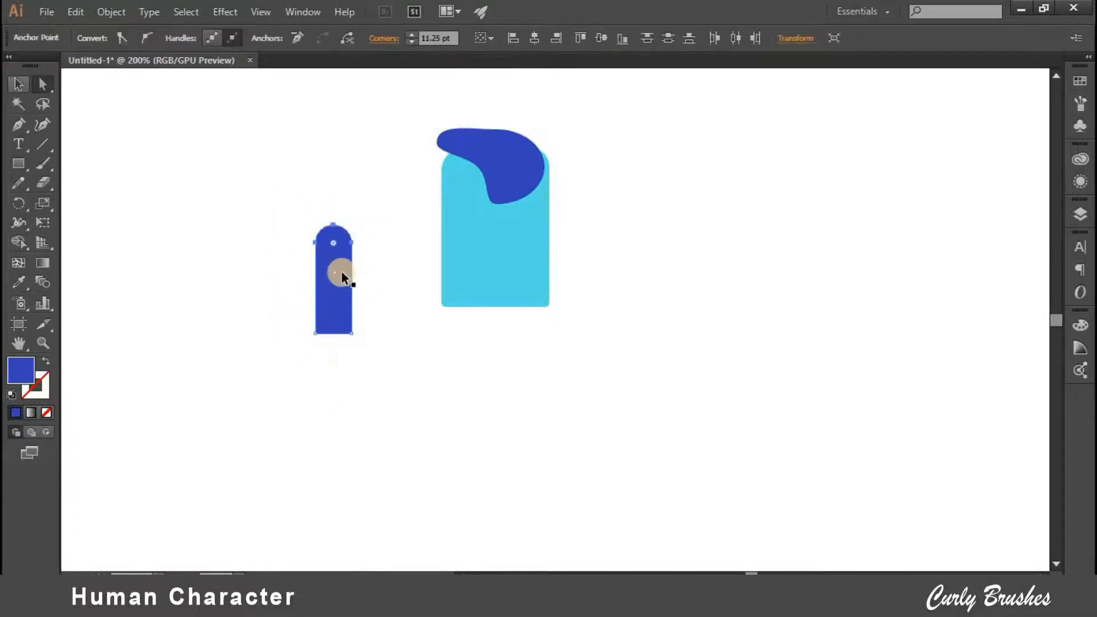
pyautogui.moveTo(350, 334); pyautogui.dragTo(433, 200)
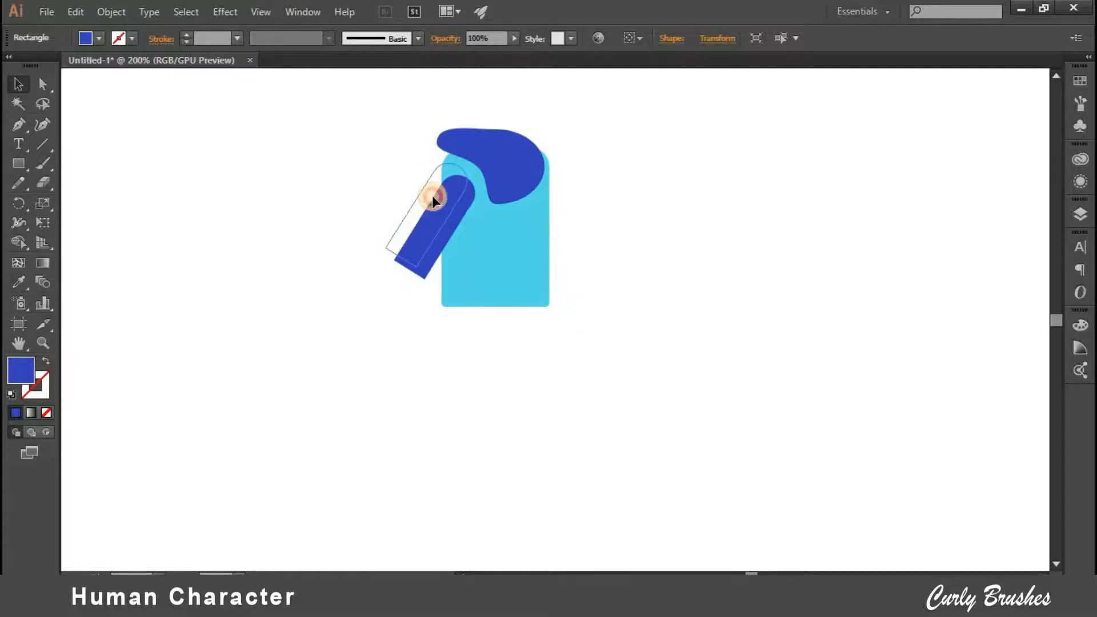
pyautogui.click(644, 143)
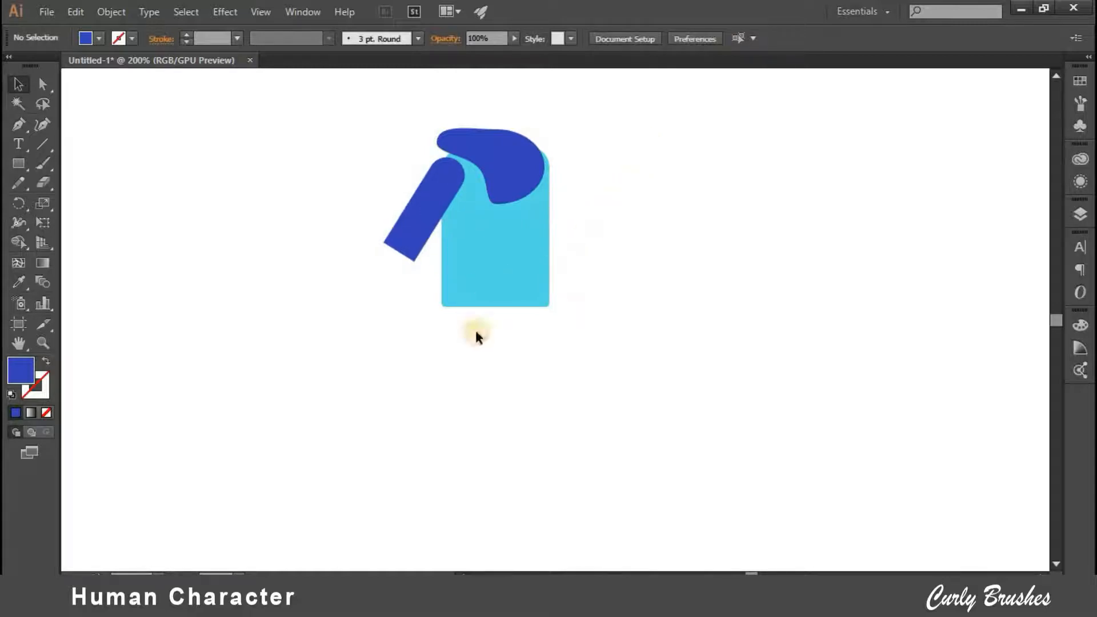
# - Lengthen the light blue body by stretching its bottom edge downward
pyautogui.click(495, 309)
pyautogui.moveTo(495, 310); pyautogui.dragTo(492, 347)
pyautogui.click(673, 306)
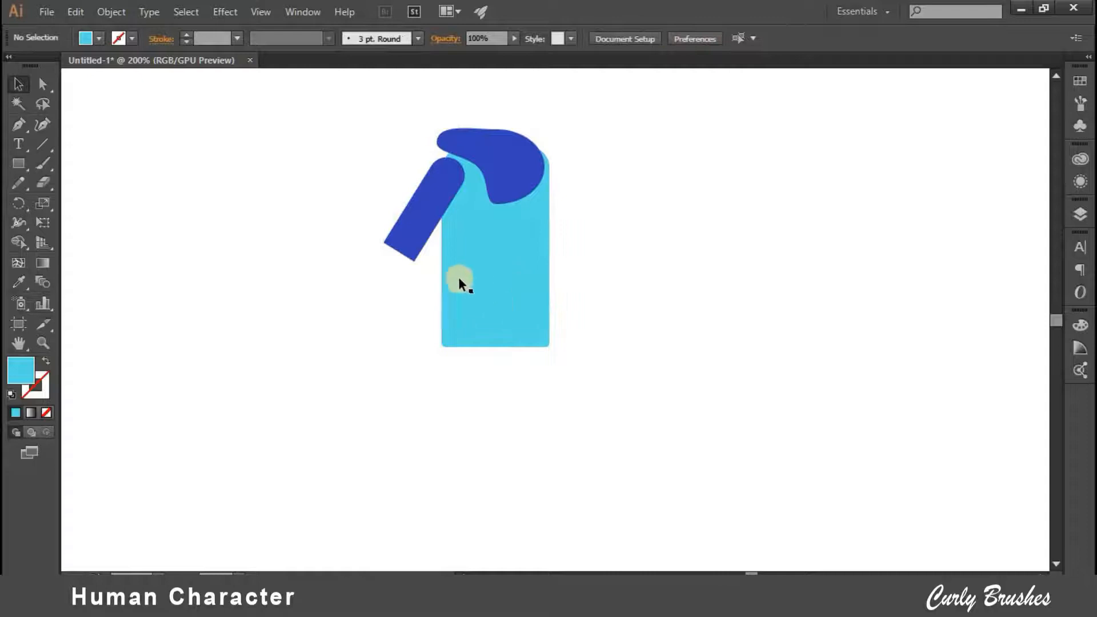
# - Shorten the tilted dark blue arm slightly from its lower end
pyautogui.click(423, 237)
pyautogui.click(425, 257)
pyautogui.moveTo(416, 257); pyautogui.dragTo(411, 246)
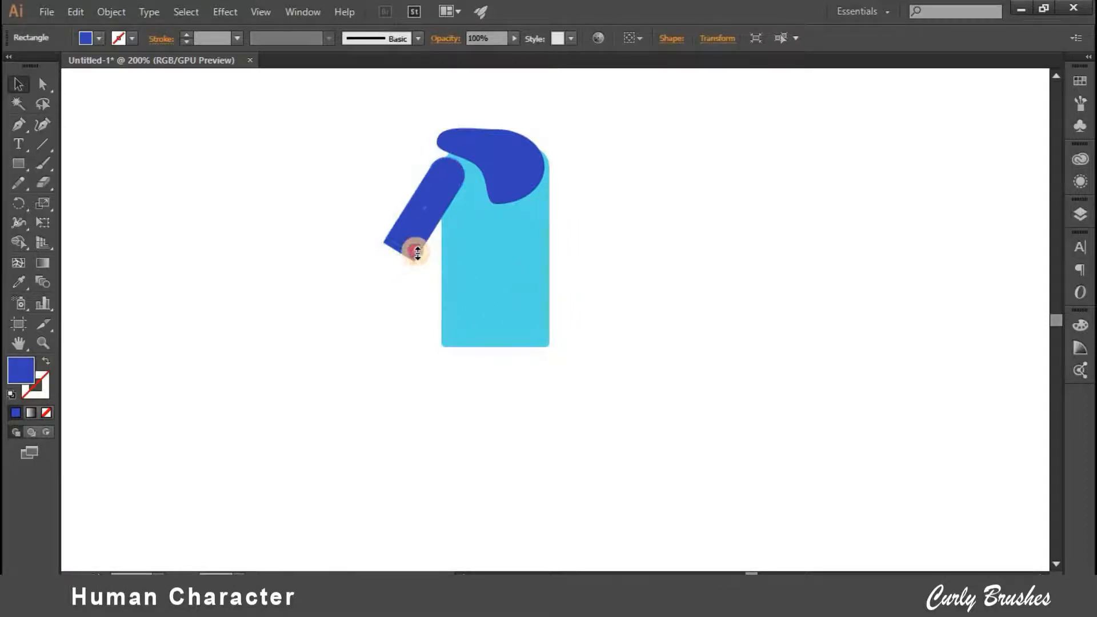
pyautogui.click(708, 238)
# - Draw another narrow dark blue upright rectangle in the empty area right of the body
pyautogui.press('m')
pyautogui.moveTo(703, 198); pyautogui.dragTo(737, 309)
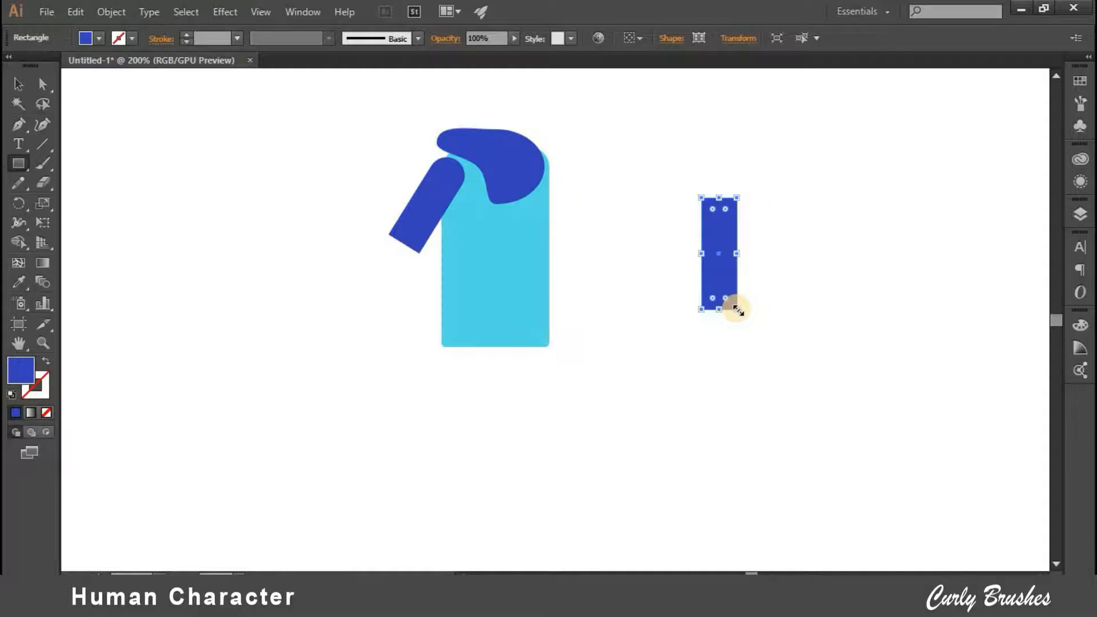
pyautogui.hotkey('ctrl', '+')
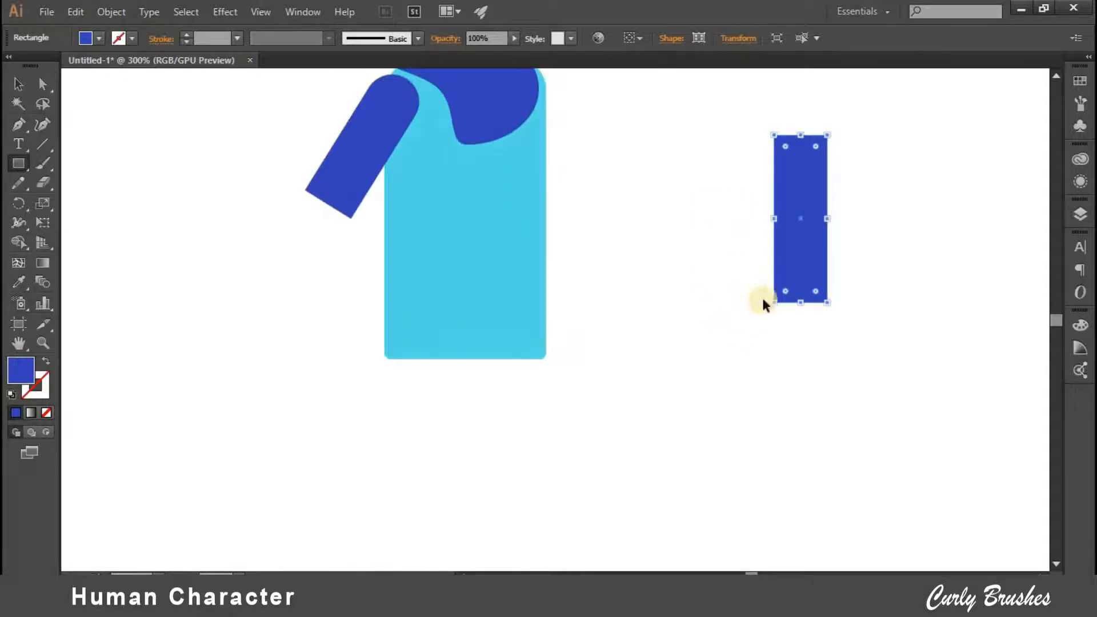
# - Move the new dark blue rectangle to the arm's lower end and tilt it down to the right as a forearm
pyautogui.press('v')
pyautogui.moveTo(822, 257); pyautogui.dragTo(394, 252)
pyautogui.moveTo(385, 259); pyautogui.dragTo(421, 237)
pyautogui.hotkey('ctrl', '+')
pyautogui.hotkey('ctrl', '+')
pyautogui.moveTo(470, 366); pyautogui.dragTo(829, 462)
pyautogui.moveTo(736, 274); pyautogui.dragTo(761, 236)
pyautogui.moveTo(661, 239); pyautogui.dragTo(662, 232)
pyautogui.click(369, 336)
# - Fine-position the forearm so its upper end lines up with the outer edge of the upper arm at the elbow
pyautogui.scroll(1, 557, 253)
pyautogui.click(557, 252)
pyautogui.press('Down')
pyautogui.press('Left')
pyautogui.scroll(-1, 311, 254)
pyautogui.click(311, 254)
pyautogui.scroll(5, 311, 254)
pyautogui.click(503, 221)
pyautogui.hotkey('ctrl', '+')
pyautogui.hotkey('ctrl', '+')
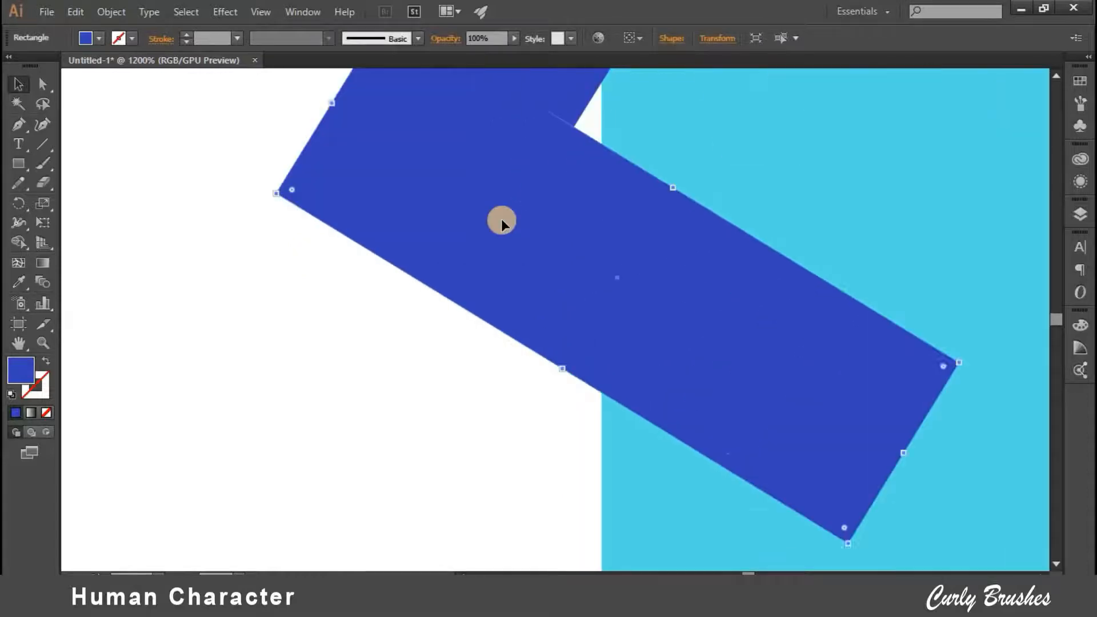
pyautogui.scroll(6, 502, 221)
pyautogui.moveTo(382, 123); pyautogui.dragTo(386, 115)
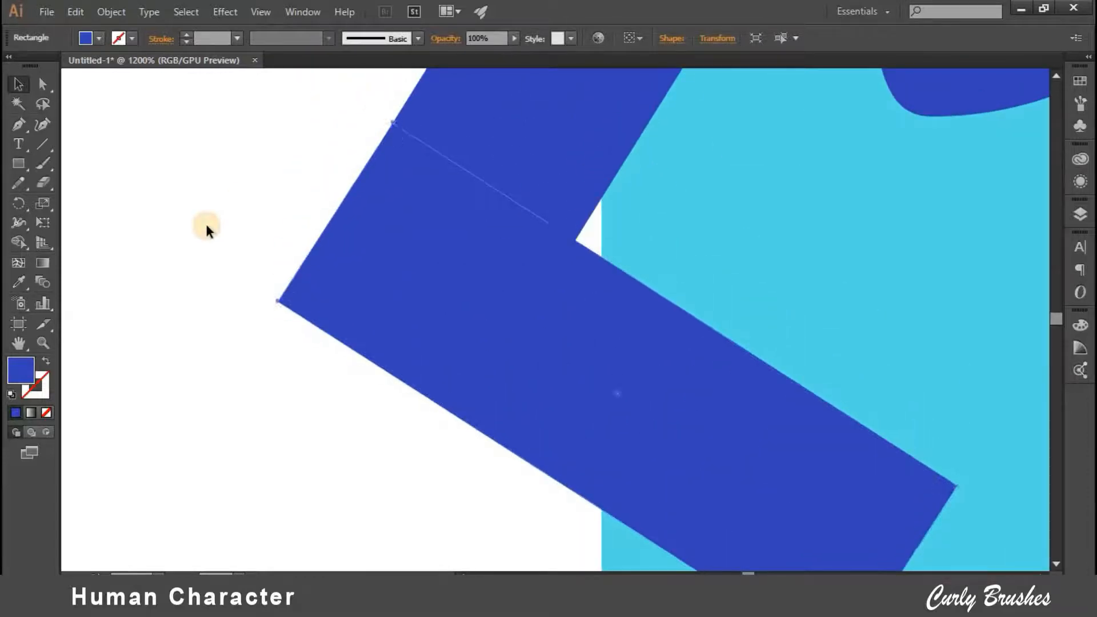
# - Round the outer elbow corner of the forearm
pyautogui.click(208, 227)
pyautogui.press('a')
pyautogui.moveTo(249, 290); pyautogui.dragTo(334, 297)
pyautogui.click(18, 83)
pyautogui.click(166, 165)
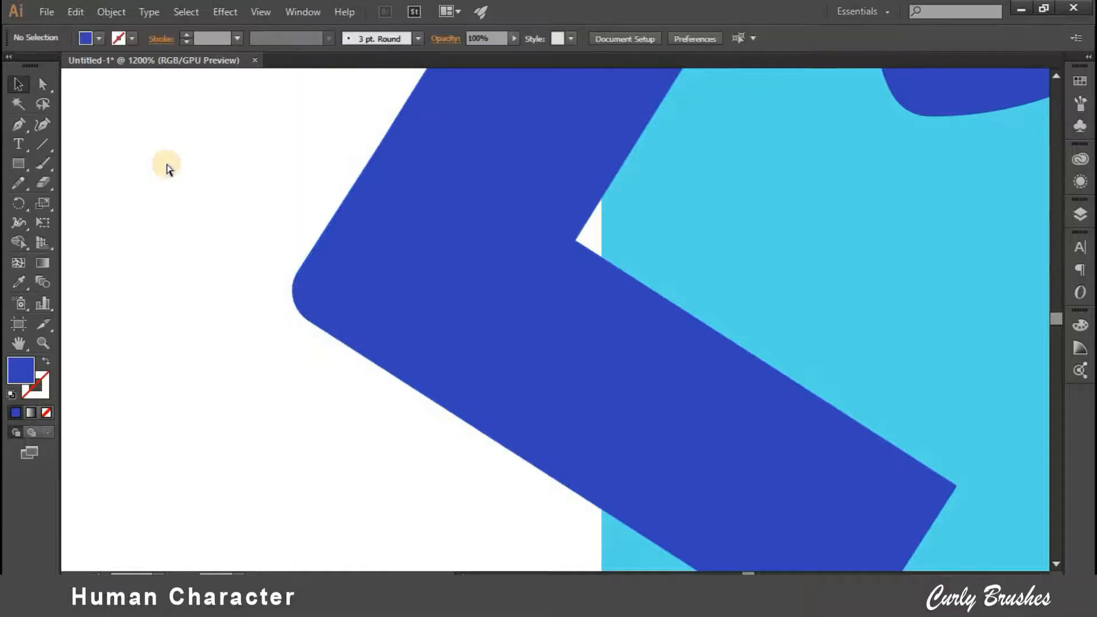
# - Taper the forearm toward the wrist by moving its two end anchor points inward
pyautogui.hotkey('ctrl', '-')
pyautogui.press('a')
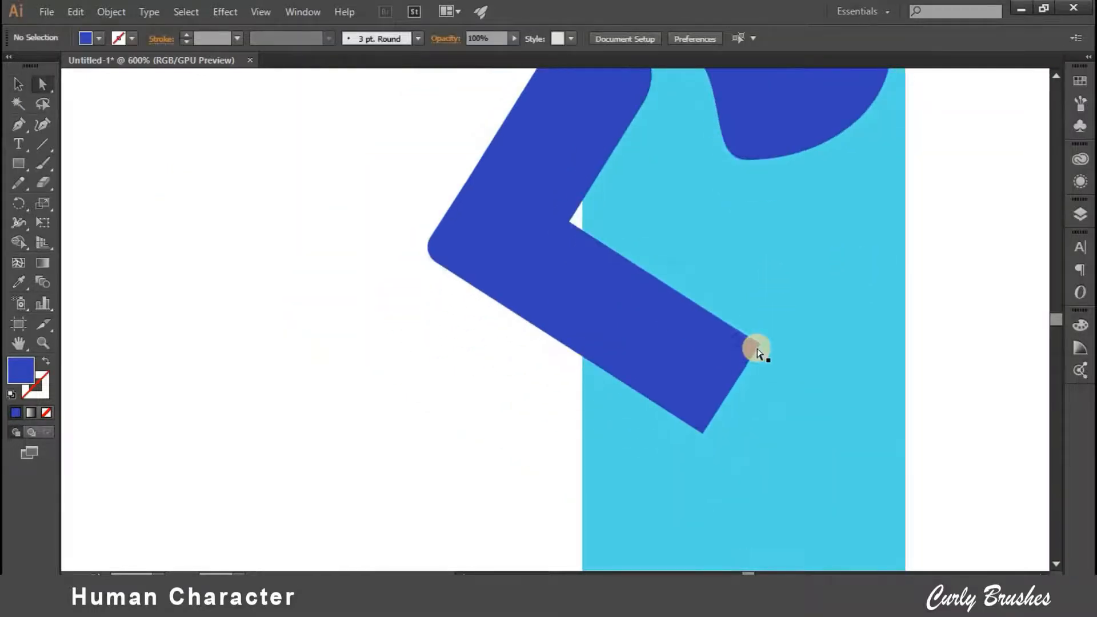
pyautogui.click(759, 347)
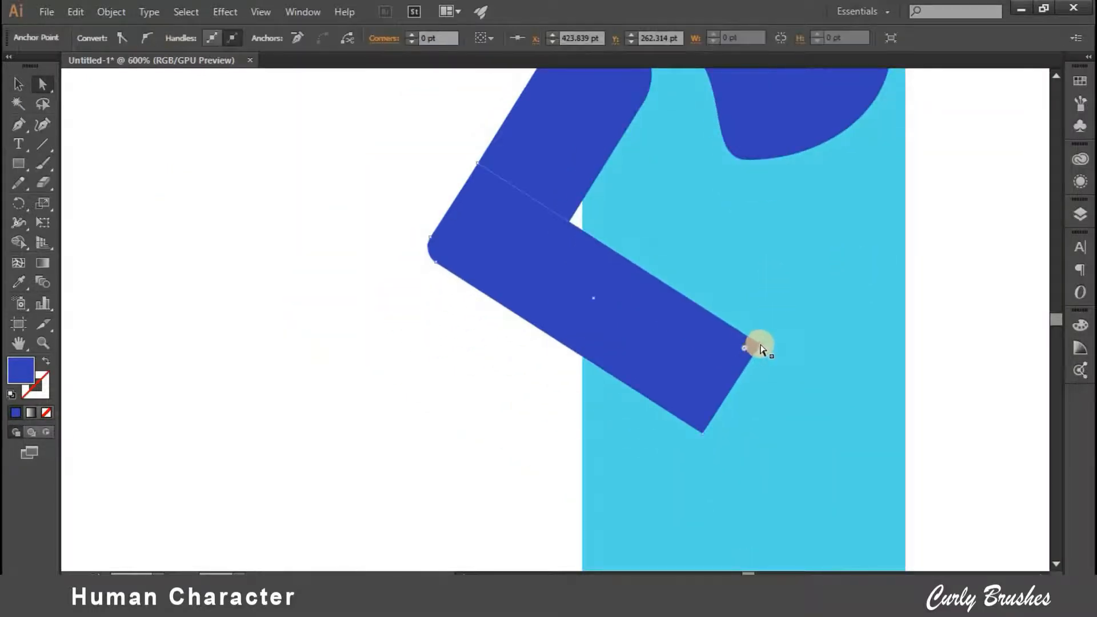
pyautogui.click(734, 377)
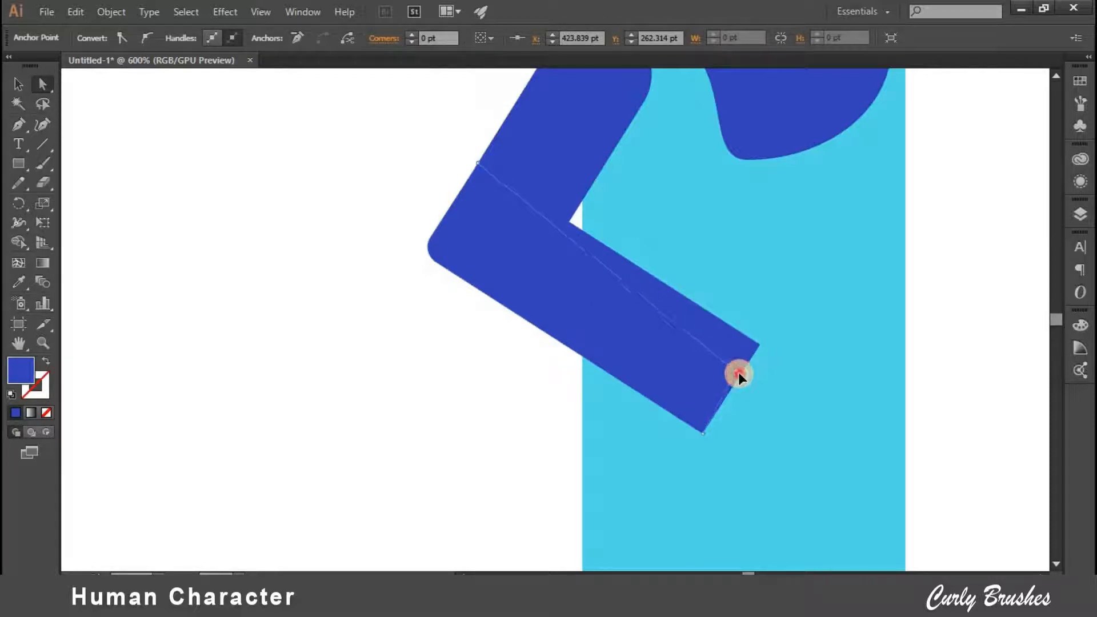
pyautogui.moveTo(710, 424); pyautogui.dragTo(703, 435)
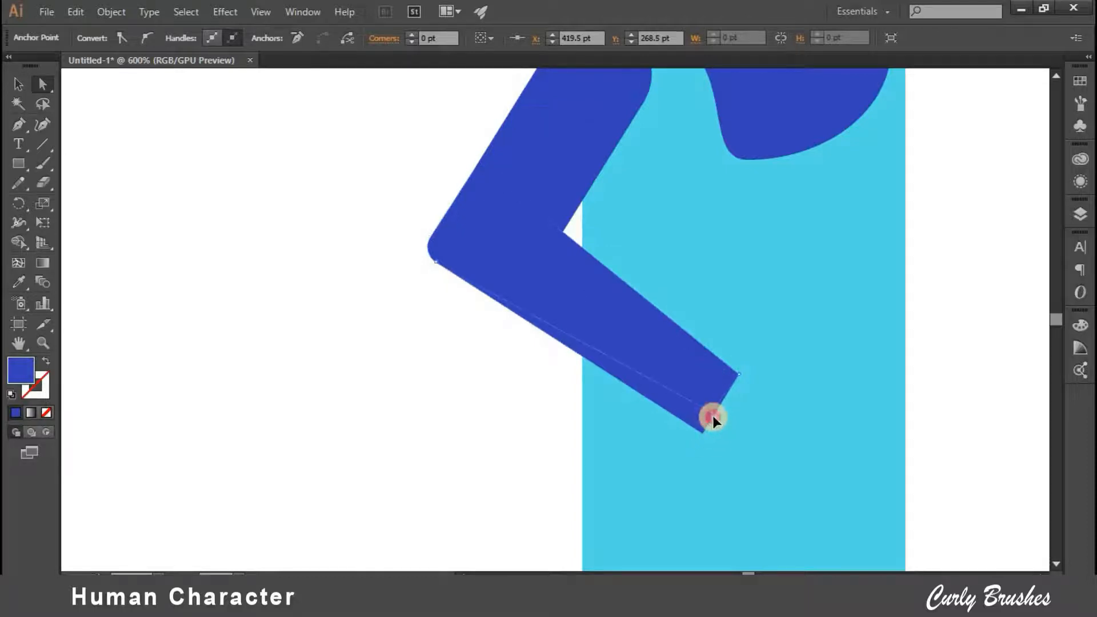
pyautogui.moveTo(712, 416); pyautogui.dragTo(688, 423)
pyautogui.hotkey('ctrl', '-')
pyautogui.hotkey('ctrl', '-')
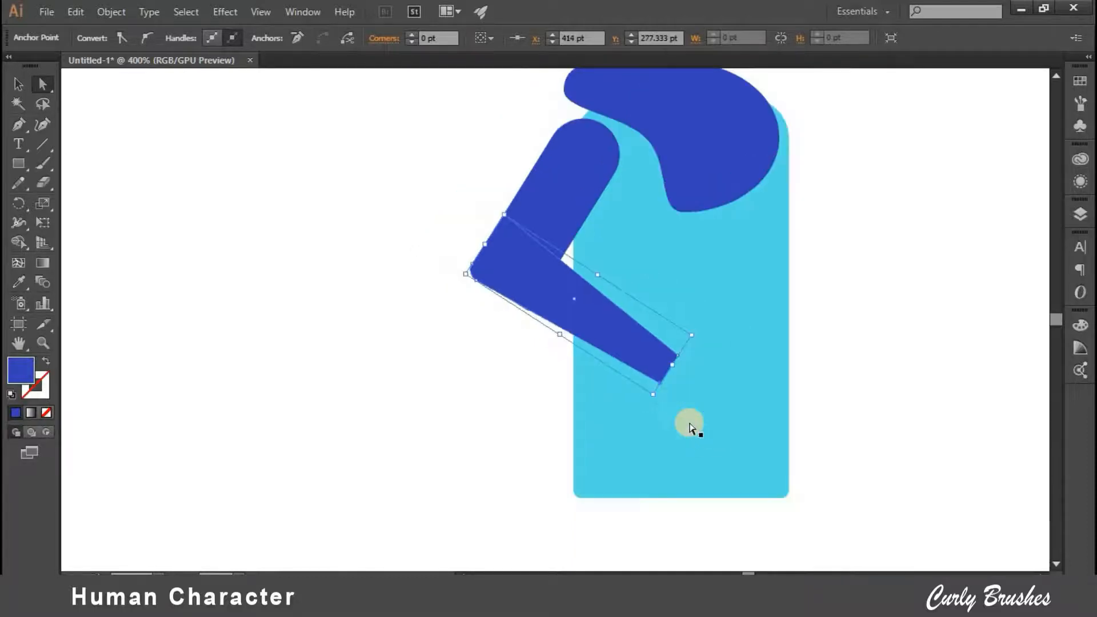
pyautogui.click(16, 86)
pyautogui.click(483, 318)
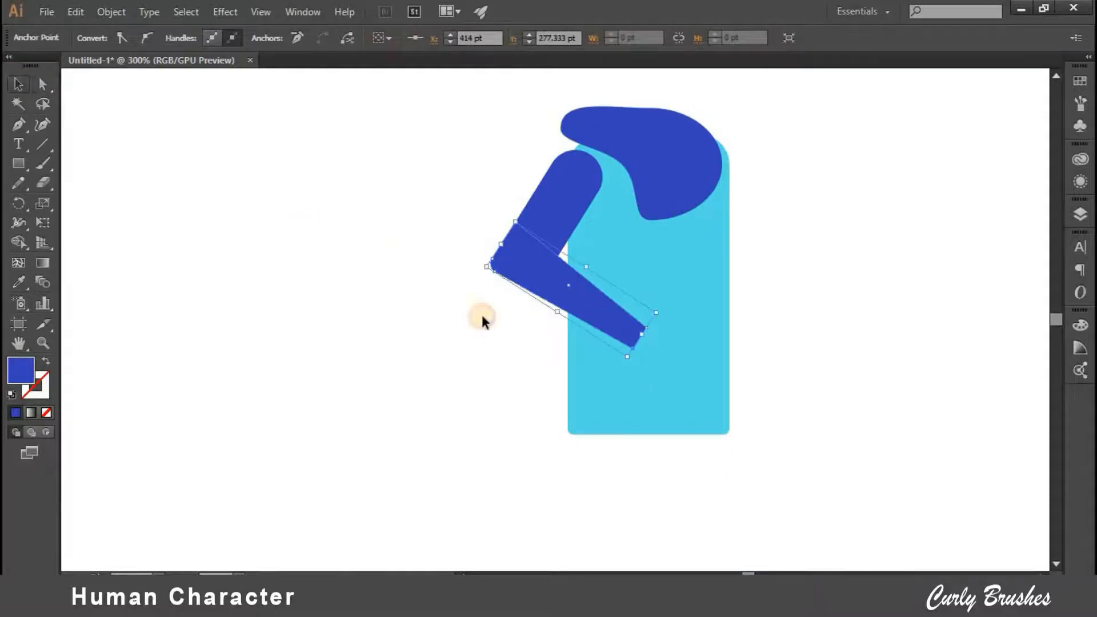
pyautogui.moveTo(323, 358); pyautogui.dragTo(231, 375)
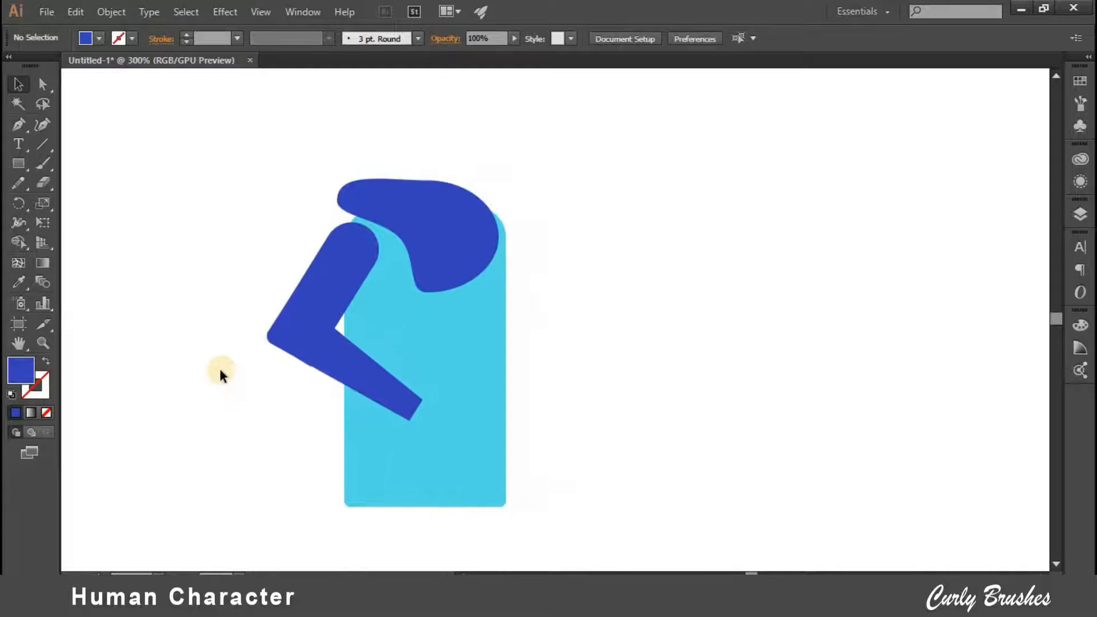
# - Draw a narrow upright dark blue rectangle along the body's right edge and send it to the back
pyautogui.press('m')
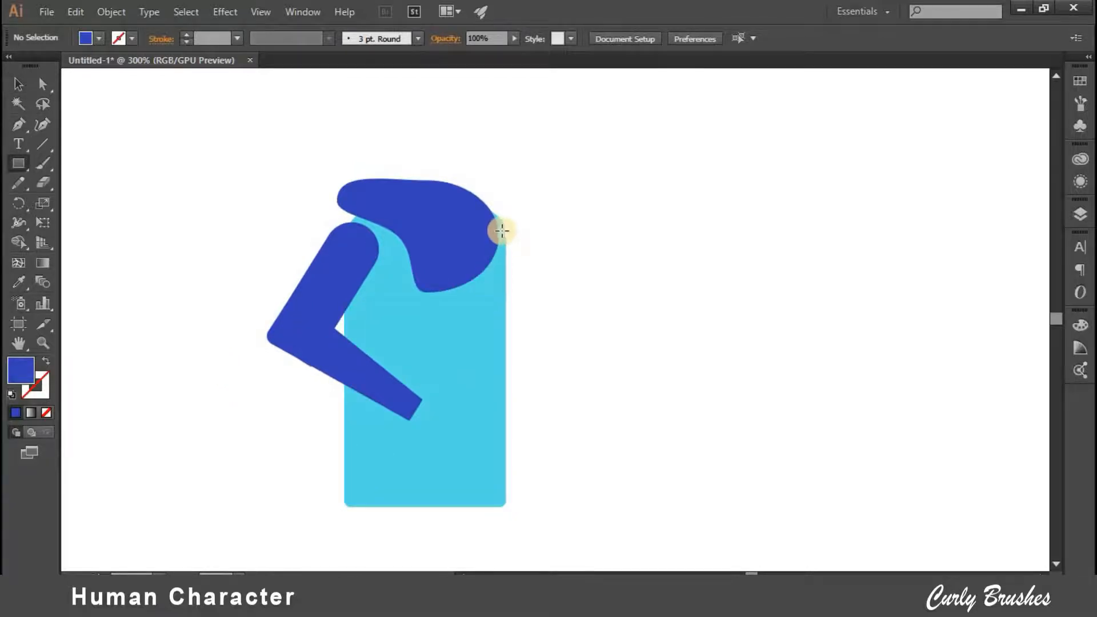
pyautogui.moveTo(498, 230); pyautogui.dragTo(523, 377)
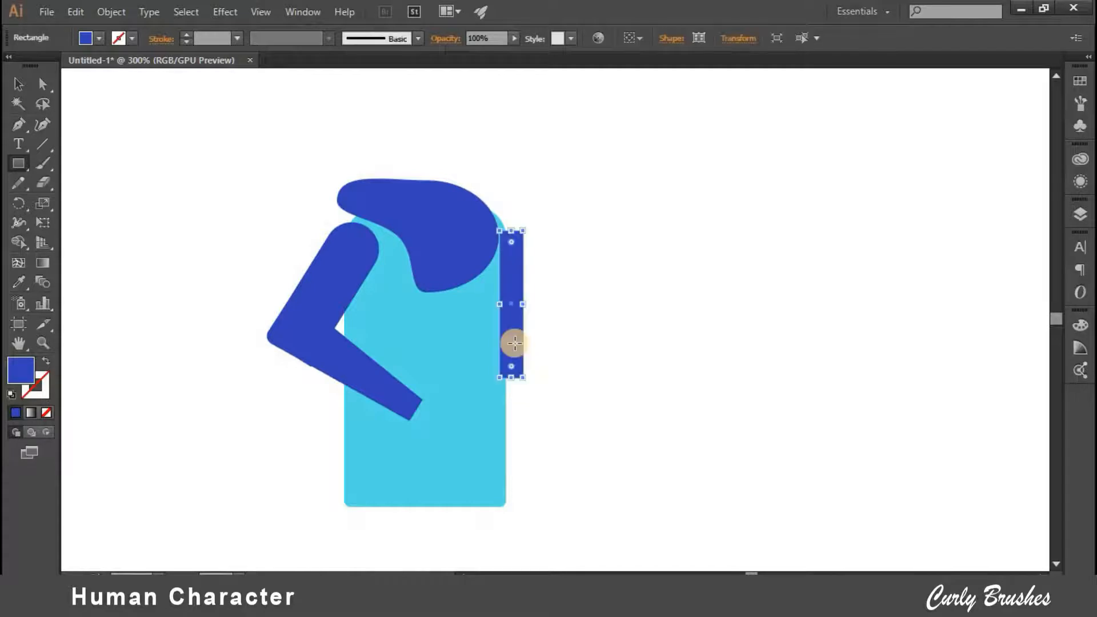
pyautogui.rightClick(516, 342)
pyautogui.moveTo(600, 318)
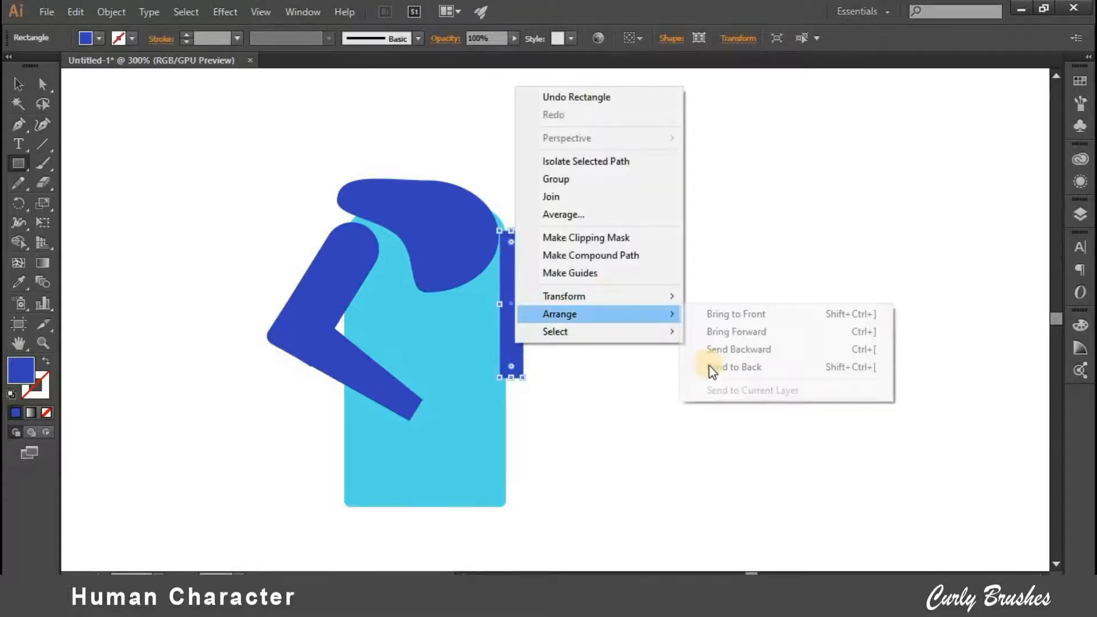
pyautogui.click(734, 366)
pyautogui.click(19, 84)
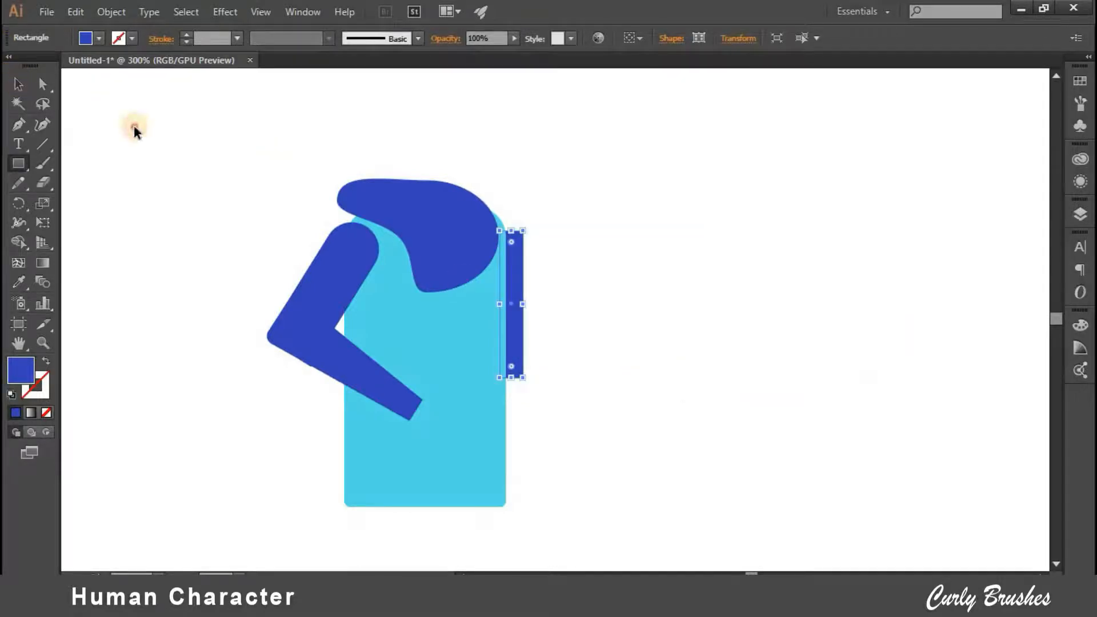
# - Shift the narrow rectangle left and slightly up so only a thin strip shows beside the body's right edge
pyautogui.click(533, 313)
pyautogui.moveTo(509, 328); pyautogui.dragTo(500, 331)
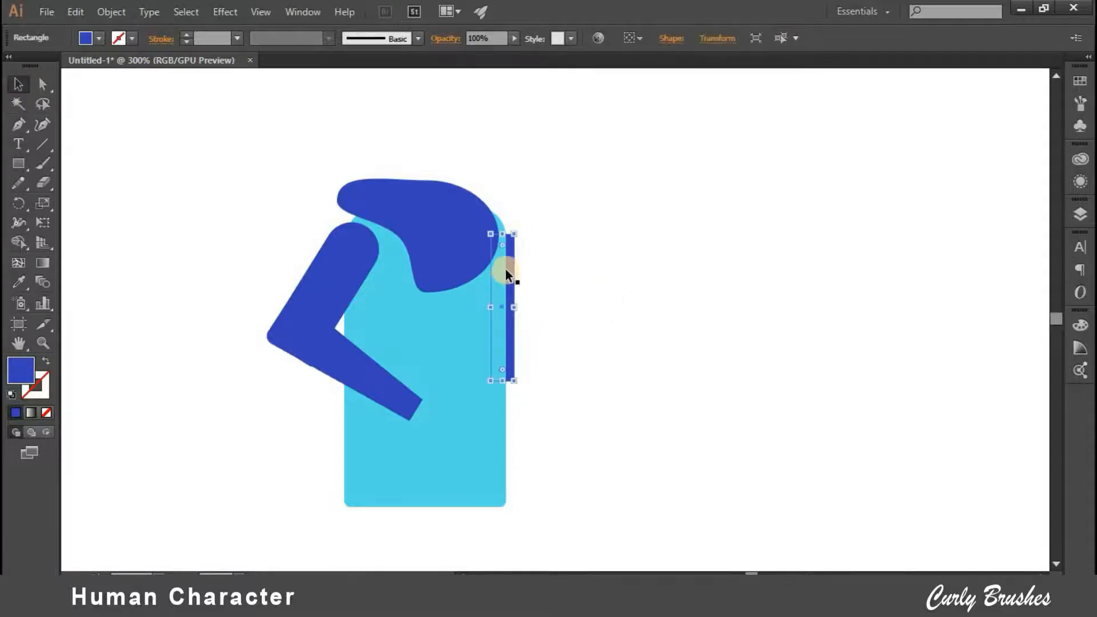
pyautogui.moveTo(505, 268); pyautogui.dragTo(532, 273)
pyautogui.click(519, 257)
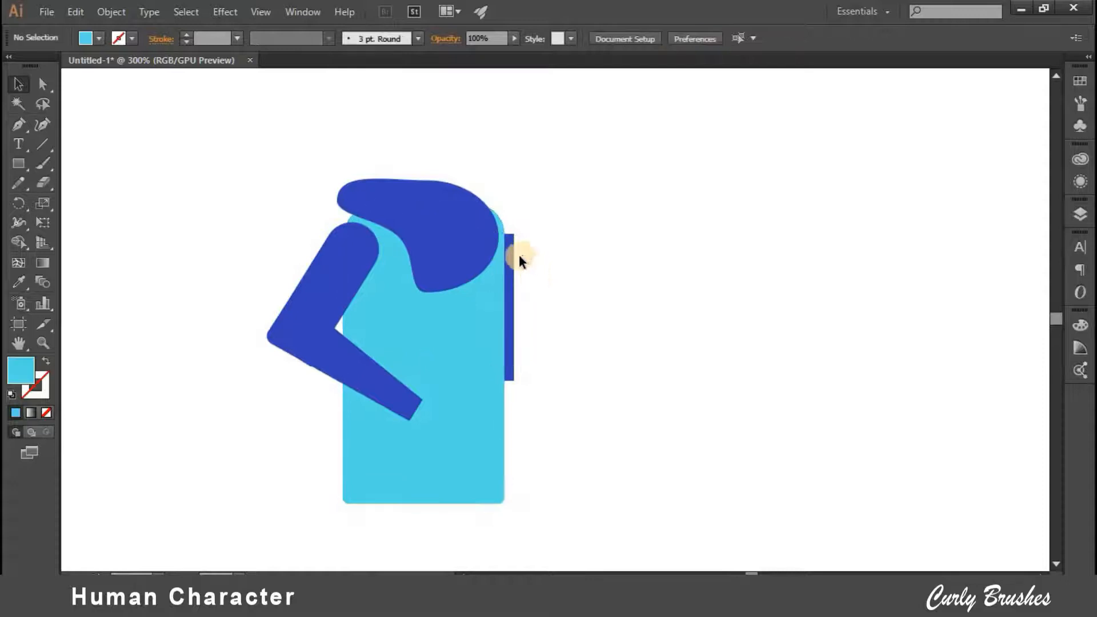
pyautogui.click(511, 275)
pyautogui.click(510, 266)
pyautogui.doubleClick(510, 266)
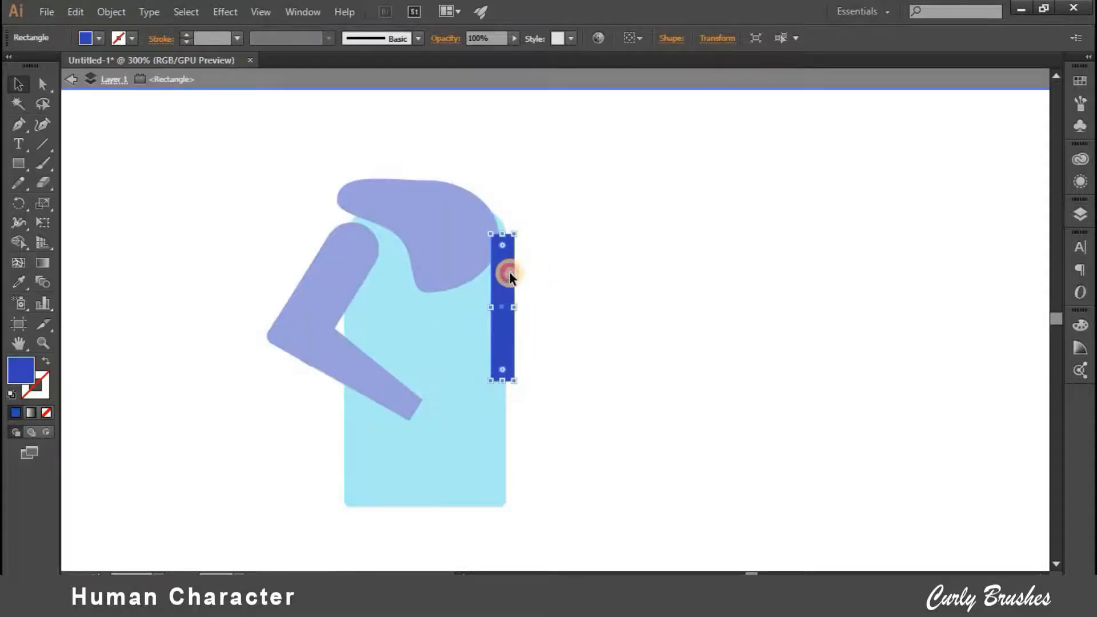
pyautogui.click(600, 285)
pyautogui.doubleClick(535, 280)
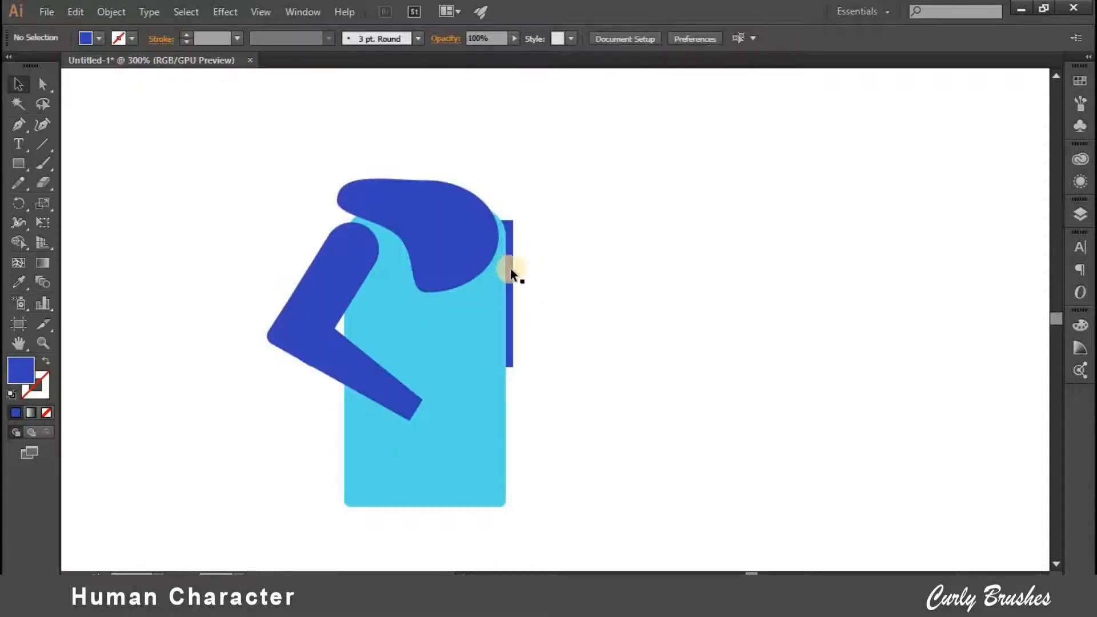
pyautogui.moveTo(511, 273); pyautogui.dragTo(508, 277)
pyautogui.click(600, 290)
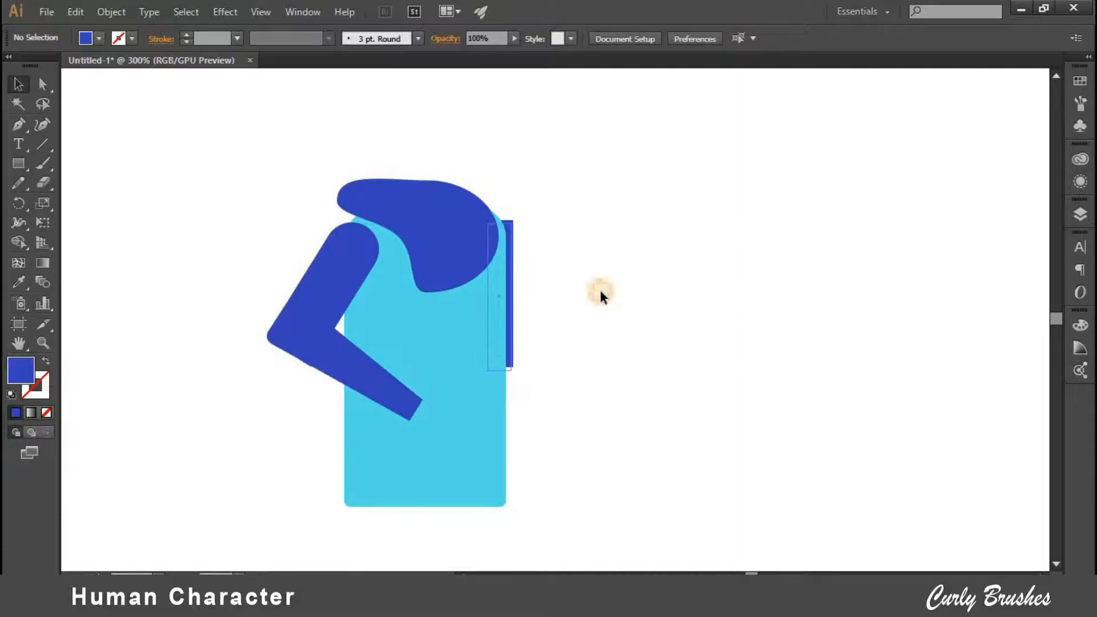
# - Round the outer top corner of the thin strip behind the body and adjust its outer edge slightly
pyautogui.click(503, 229)
pyautogui.press('a')
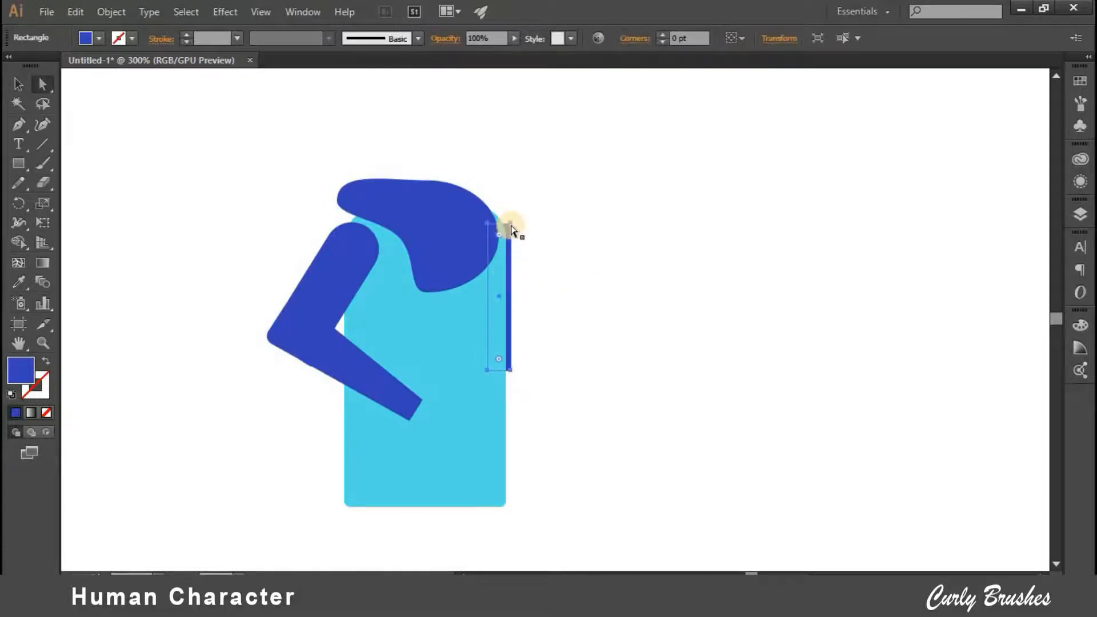
pyautogui.moveTo(500, 235)
pyautogui.mouseDown()
pyautogui.moveTo(490, 250)
pyautogui.moveTo(499, 240)
pyautogui.mouseUp()
pyautogui.click(513, 303)
pyautogui.moveTo(511, 297); pyautogui.dragTo(516, 297)
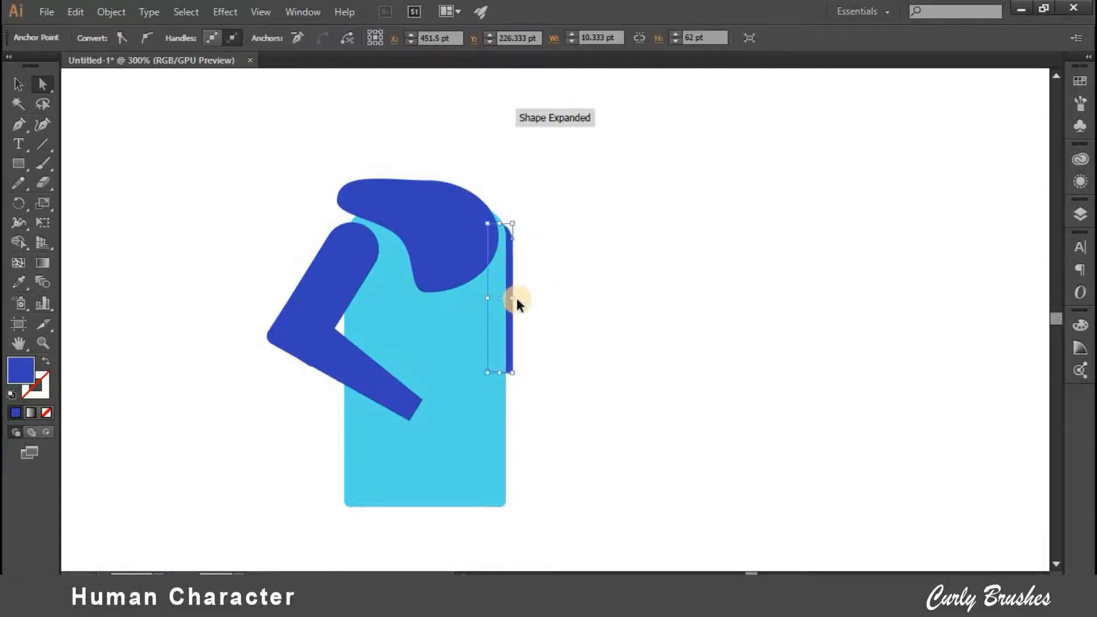
pyautogui.press('v')
pyautogui.click(510, 328)
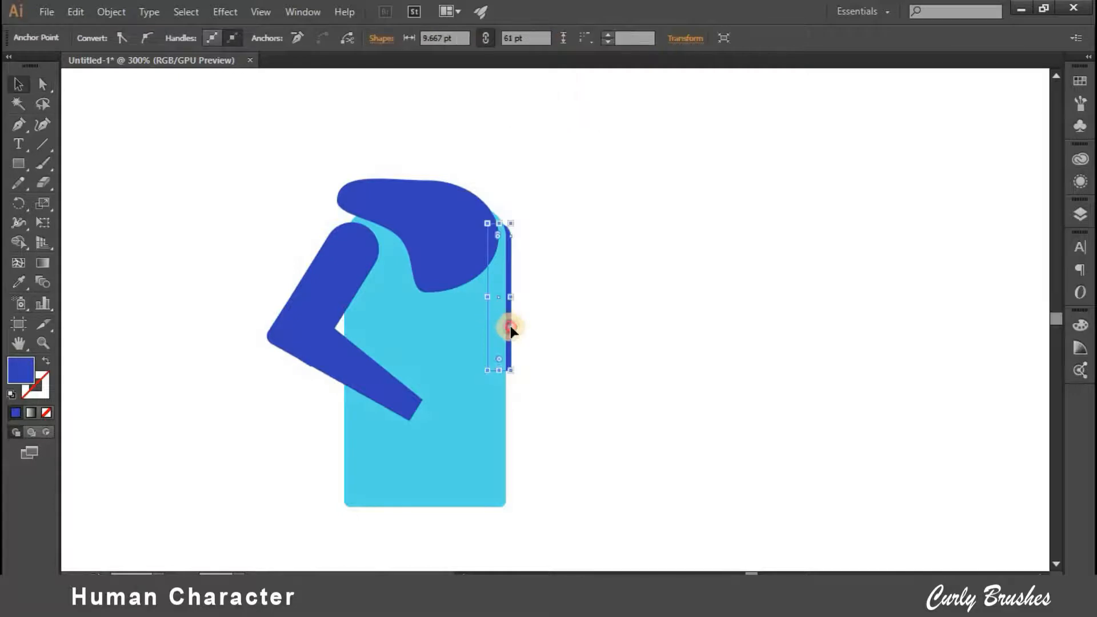
pyautogui.click(566, 340)
pyautogui.scroll(-1, 567, 340)
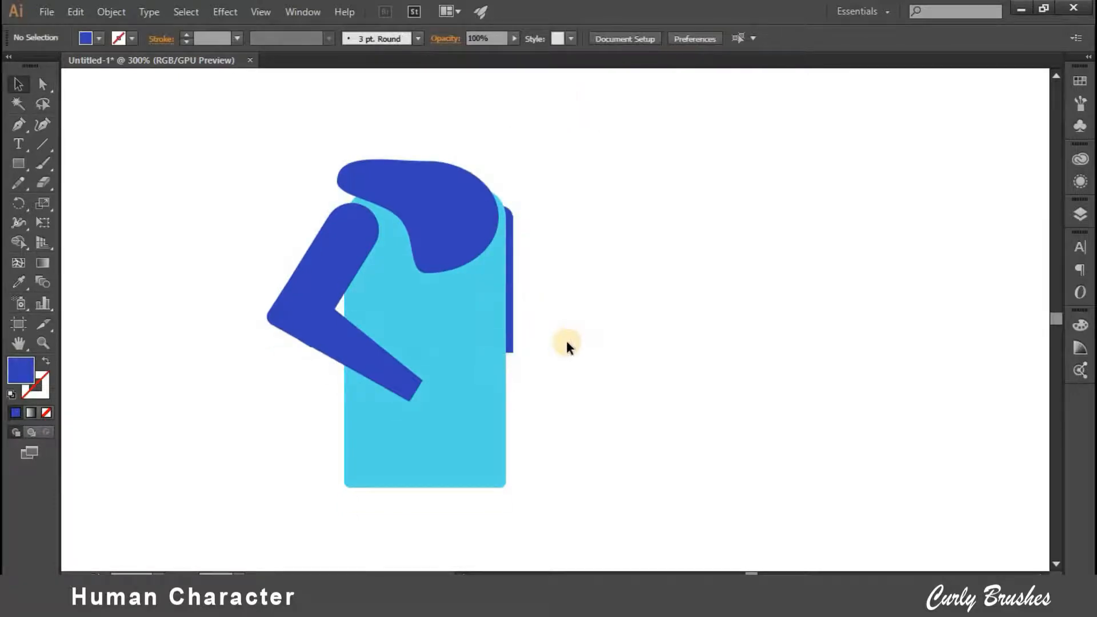
# - Draw a narrow horizontal dark blue rectangle and place it across the lower end of the thin strip as a second forearm
pyautogui.press('m')
pyautogui.moveTo(607, 290); pyautogui.dragTo(722, 312)
pyautogui.press('v')
pyautogui.click(503, 365)
pyautogui.moveTo(504, 365); pyautogui.dragTo(536, 371)
pyautogui.click(608, 391)
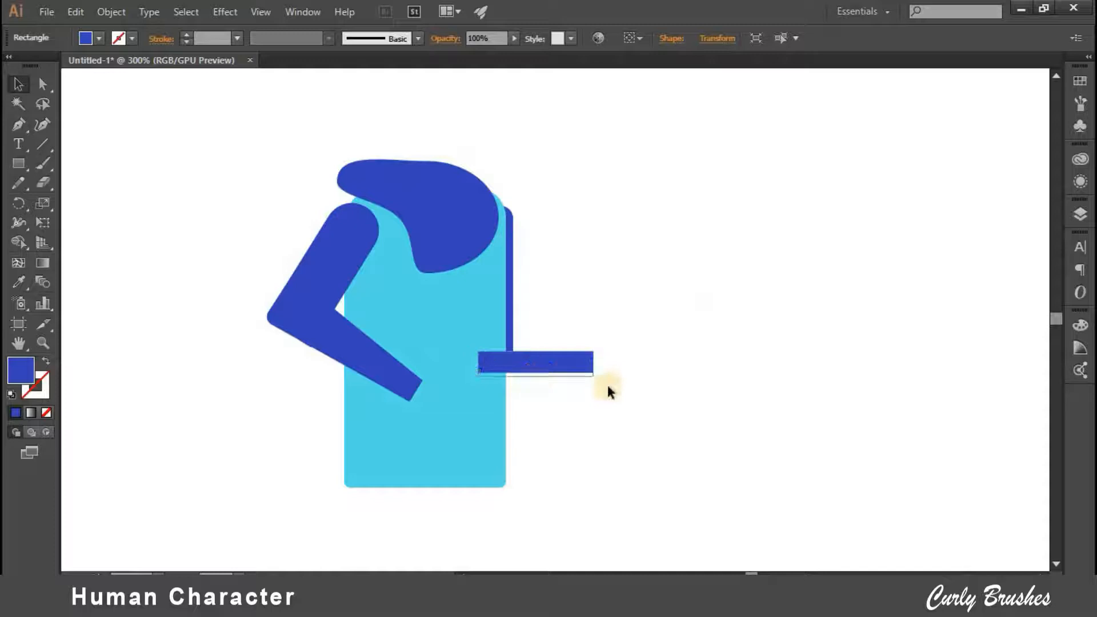
# - Tilt the second forearm up to the right and send it behind the body
pyautogui.click(588, 377)
pyautogui.moveTo(600, 372); pyautogui.dragTo(553, 338)
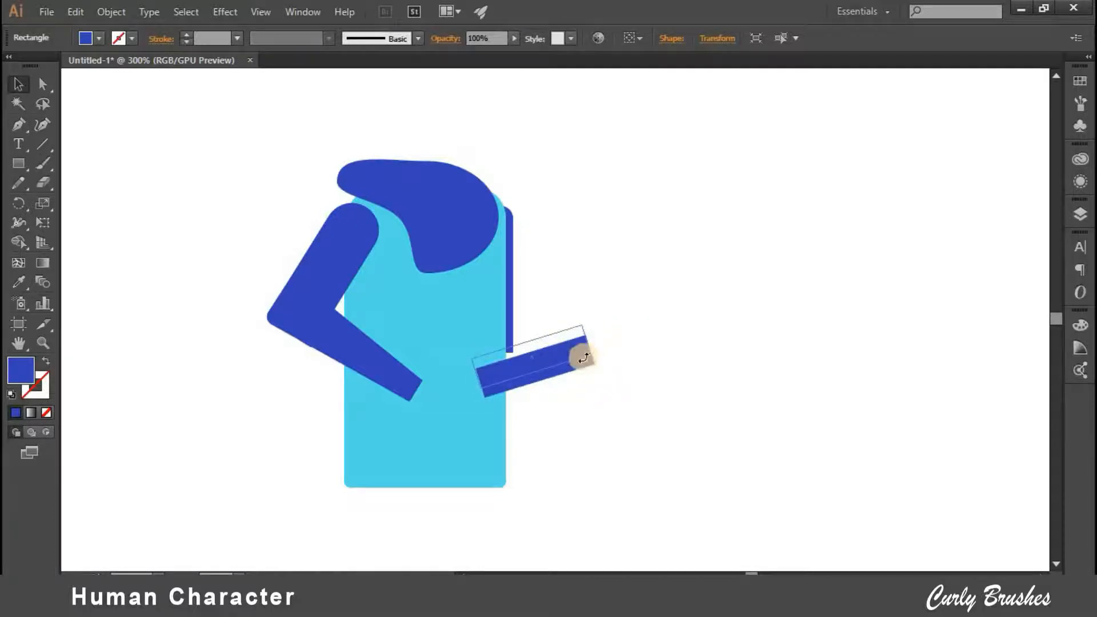
pyautogui.rightClick(563, 349)
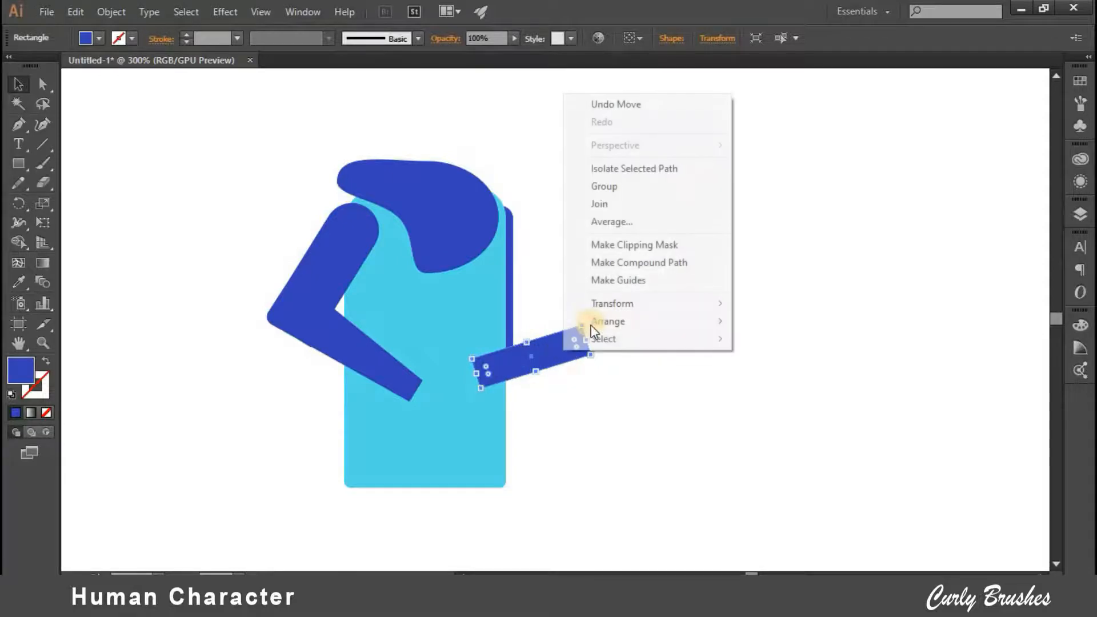
pyautogui.moveTo(608, 321)
pyautogui.click(814, 380)
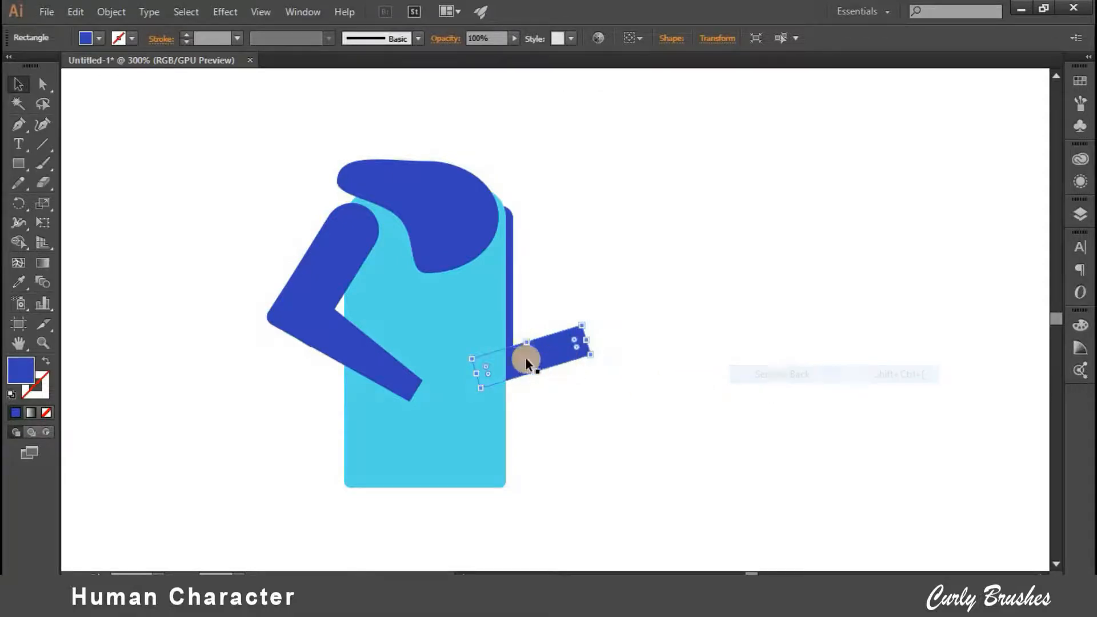
pyautogui.hotkey('ctrl', 'shift', 'a')
pyautogui.scroll(-1, 624, 351)
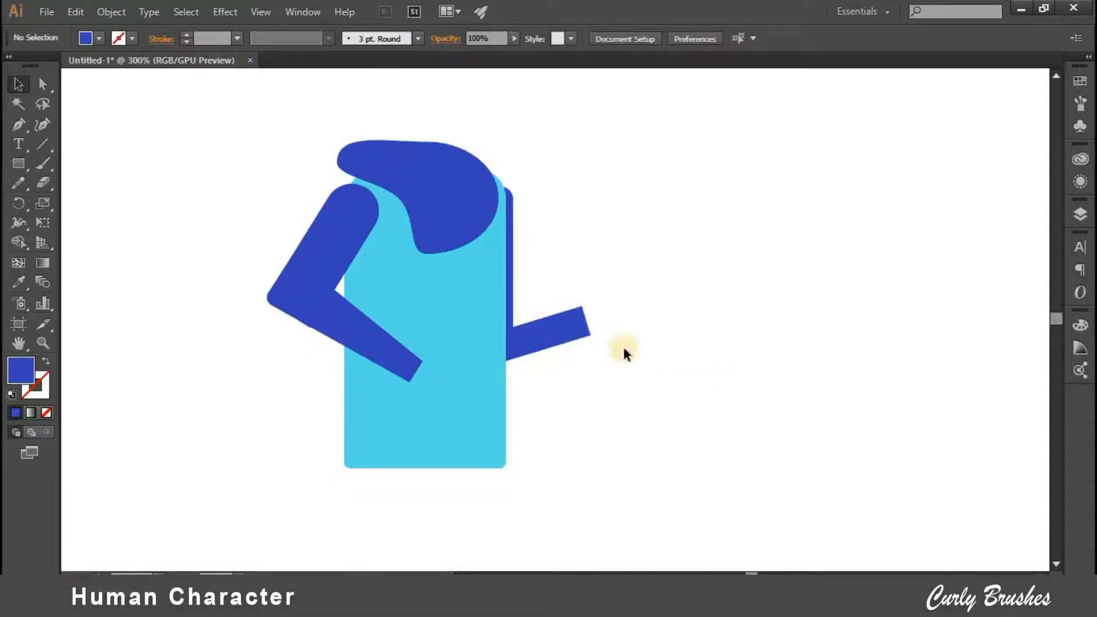
# - Shorten the left forearm by nudging its two wrist anchor points up and left toward the elbow
pyautogui.click(396, 368)
pyautogui.click(1082, 216)
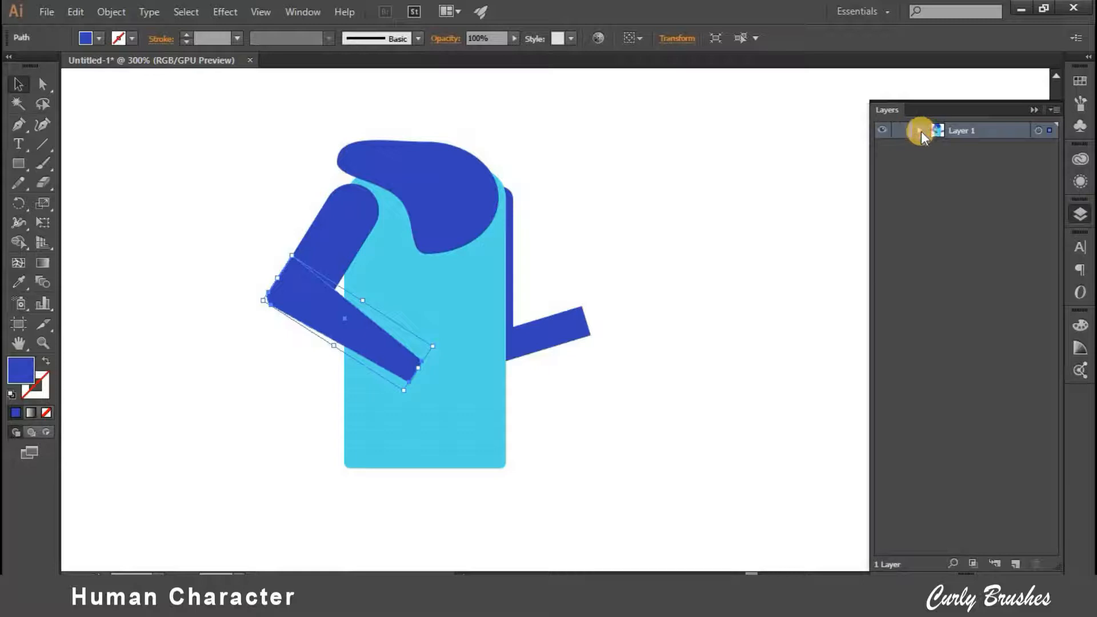
pyautogui.click(920, 131)
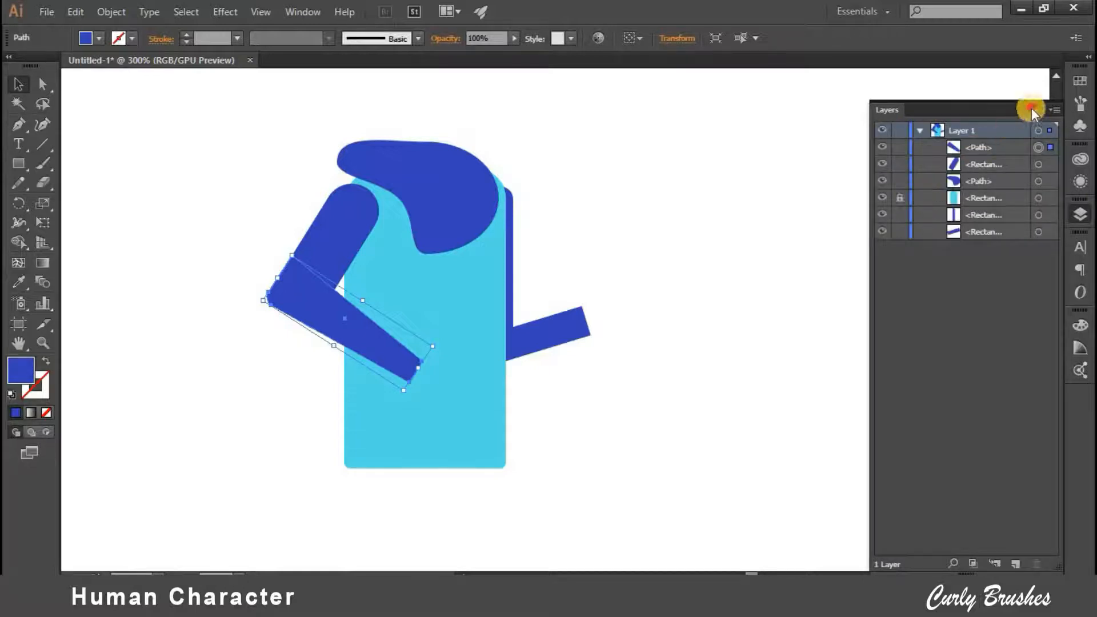
pyautogui.scroll(-2, 494, 272)
pyautogui.press('a')
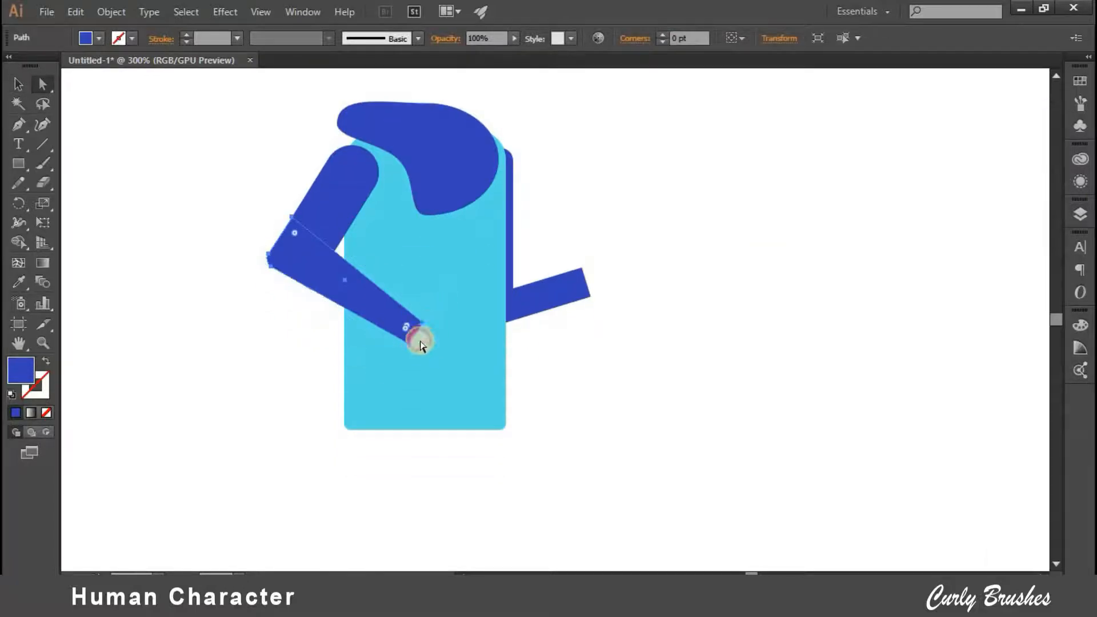
pyautogui.click(399, 365)
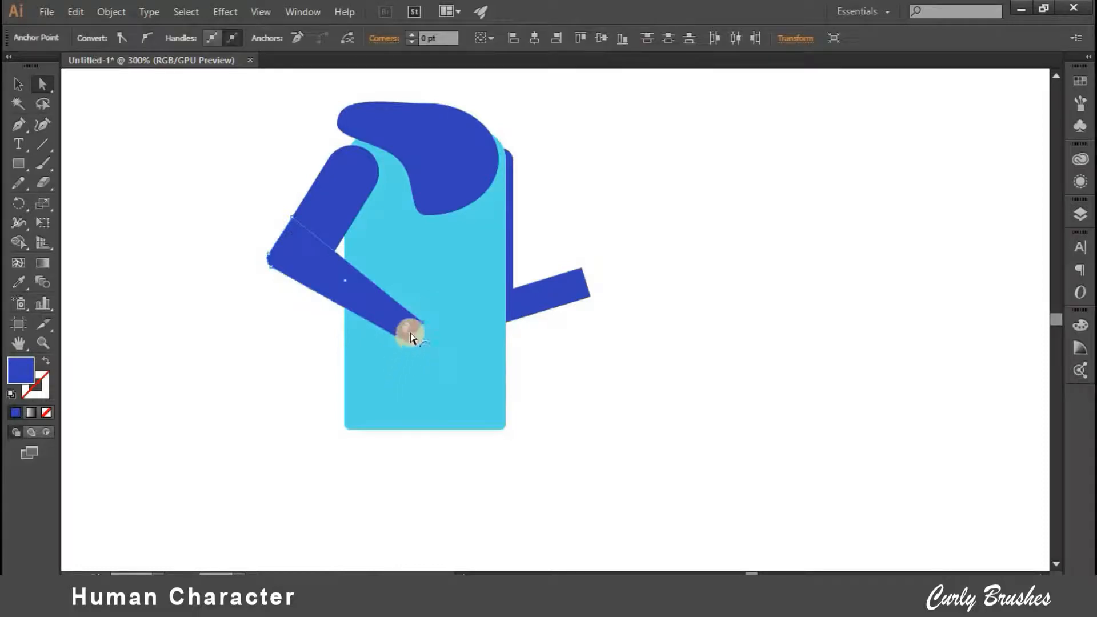
pyautogui.press('Up')
pyautogui.press('Left')
pyautogui.press('Left')
pyautogui.press('Left')
pyautogui.press('Left')
pyautogui.press('Left')
pyautogui.press('Left')
pyautogui.press('Left')
pyautogui.press('Left')
pyautogui.press('Left')
pyautogui.press('Left')
pyautogui.press('Left')
pyautogui.press('Up')
pyautogui.press('Up')
pyautogui.press('Up')
pyautogui.press('Up')
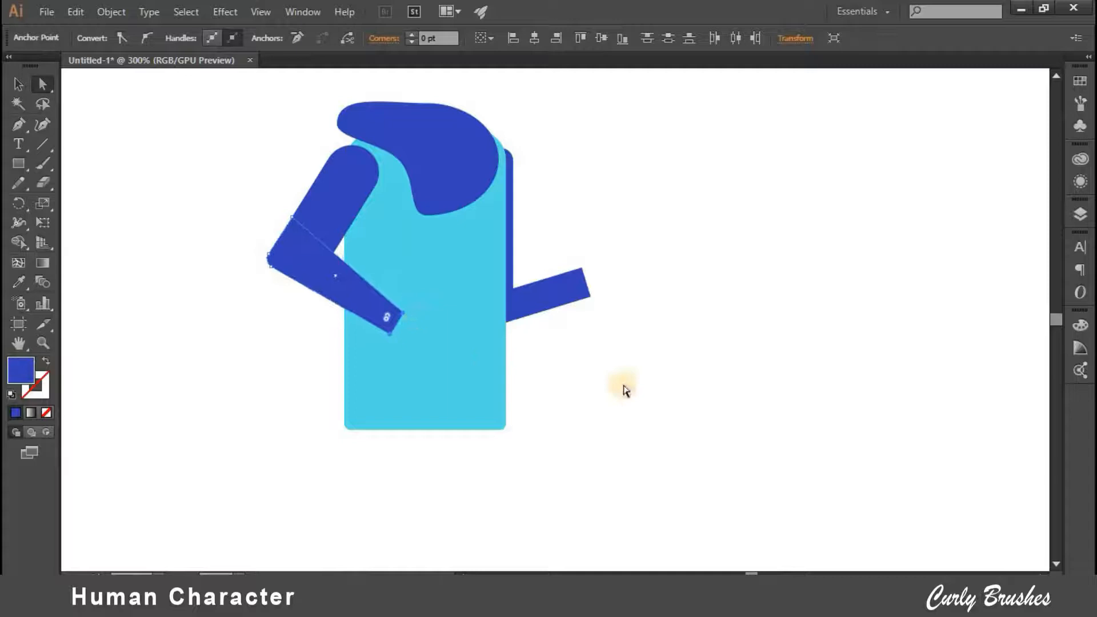
pyautogui.press('Right')
pyautogui.press('Right')
pyautogui.click(623, 399)
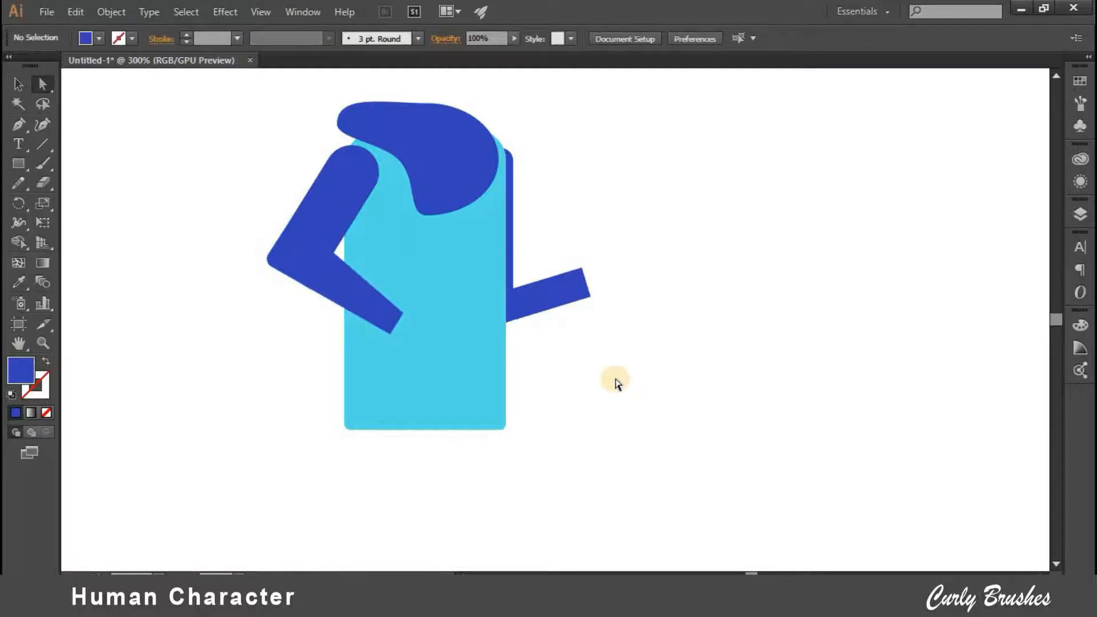
# - Taper the right forearm slightly at the wrist by nudging its upper end anchor point down and inward
pyautogui.click(582, 273)
pyautogui.click(582, 269)
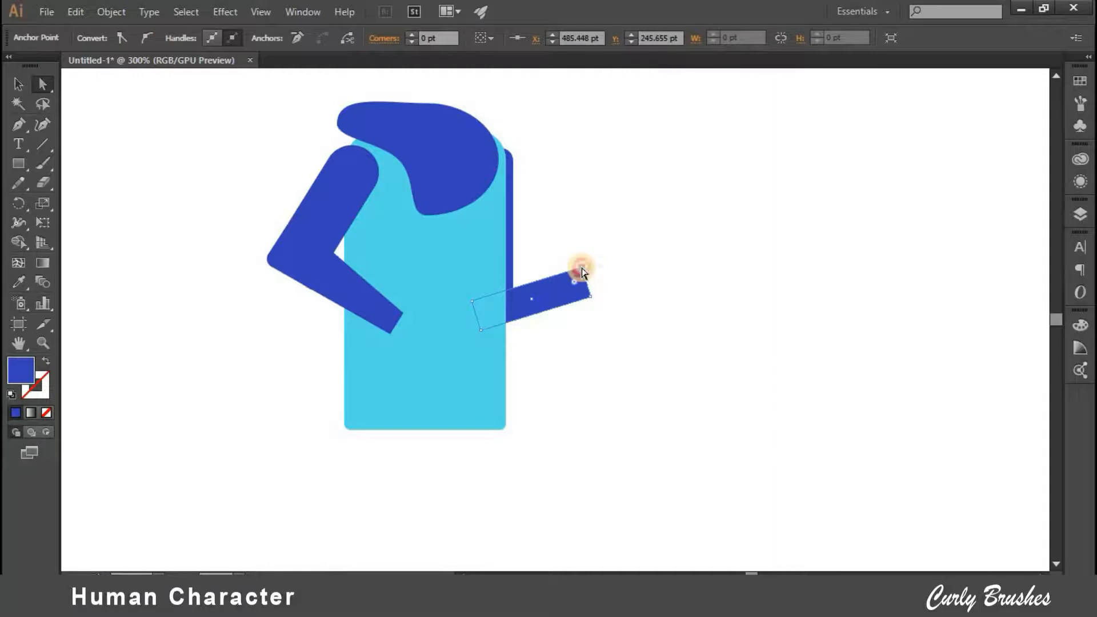
pyautogui.moveTo(581, 269); pyautogui.dragTo(582, 271)
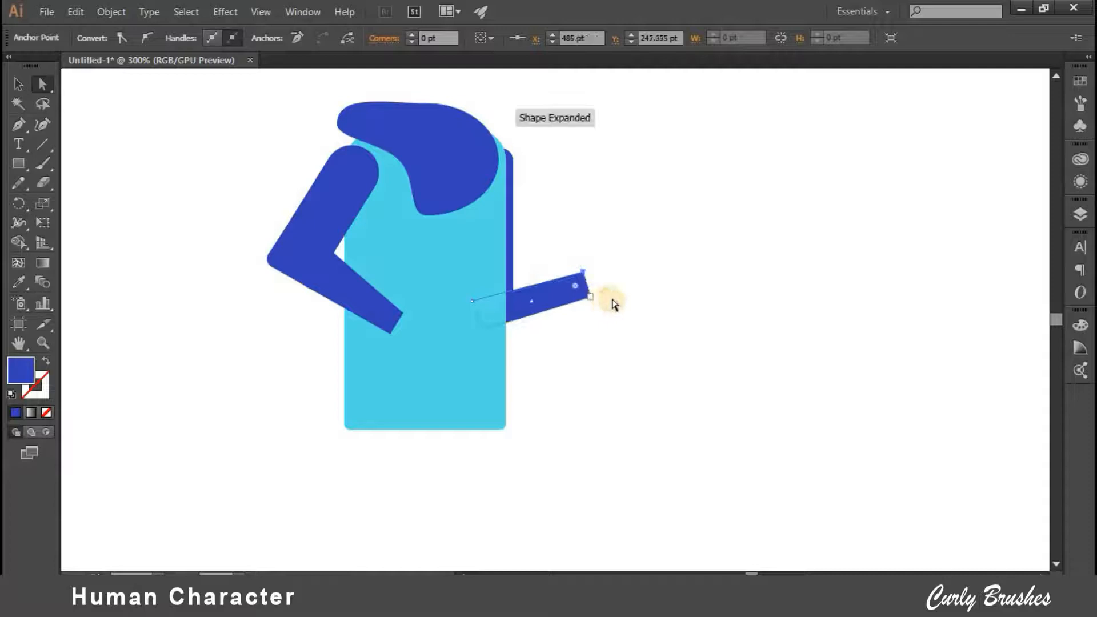
pyautogui.click(613, 303)
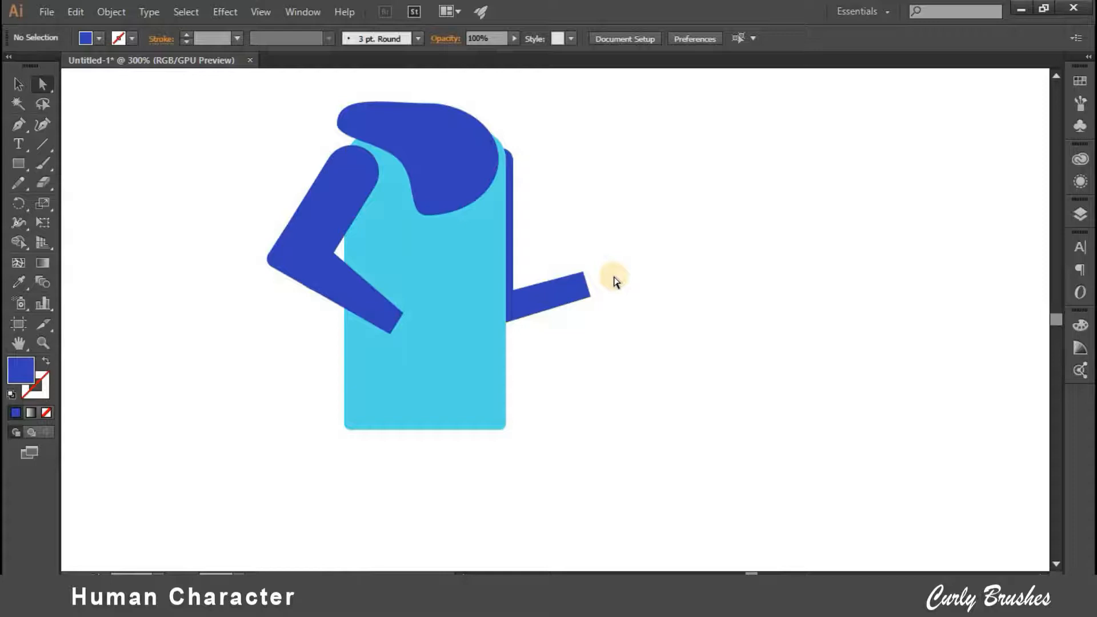
# - Draw a small upright rectangle at the end of the left forearm as a cuff and fill it with teal
pyautogui.press('m')
pyautogui.hotkey('ctrl', '+')
pyautogui.hotkey('ctrl', '+')
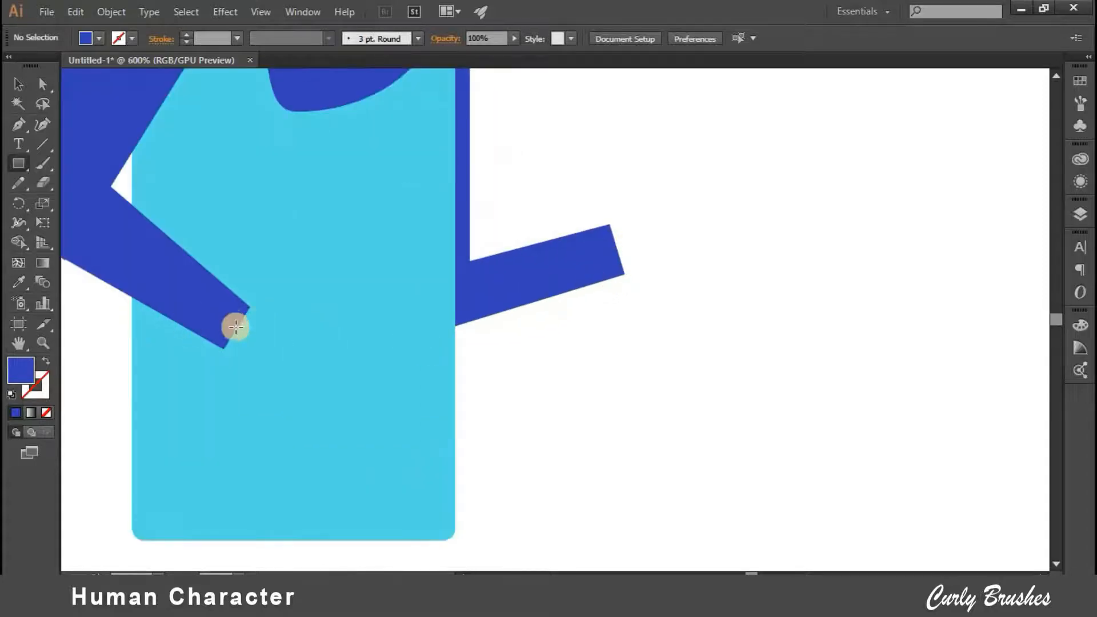
pyautogui.moveTo(265, 313); pyautogui.dragTo(225, 354)
pyautogui.doubleClick(23, 371)
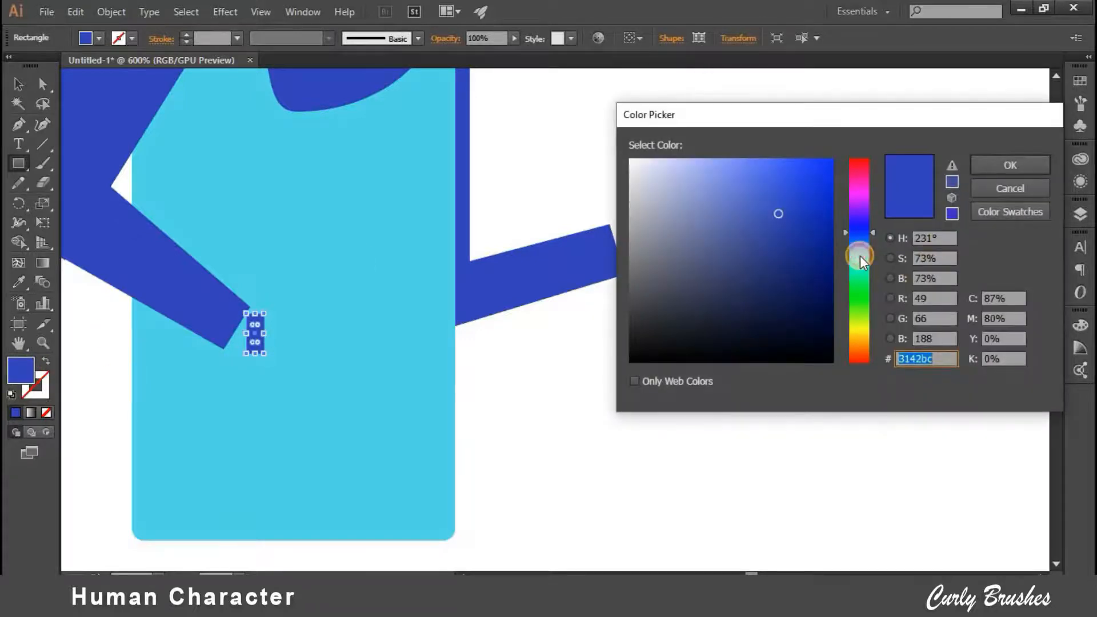
pyautogui.click(858, 257)
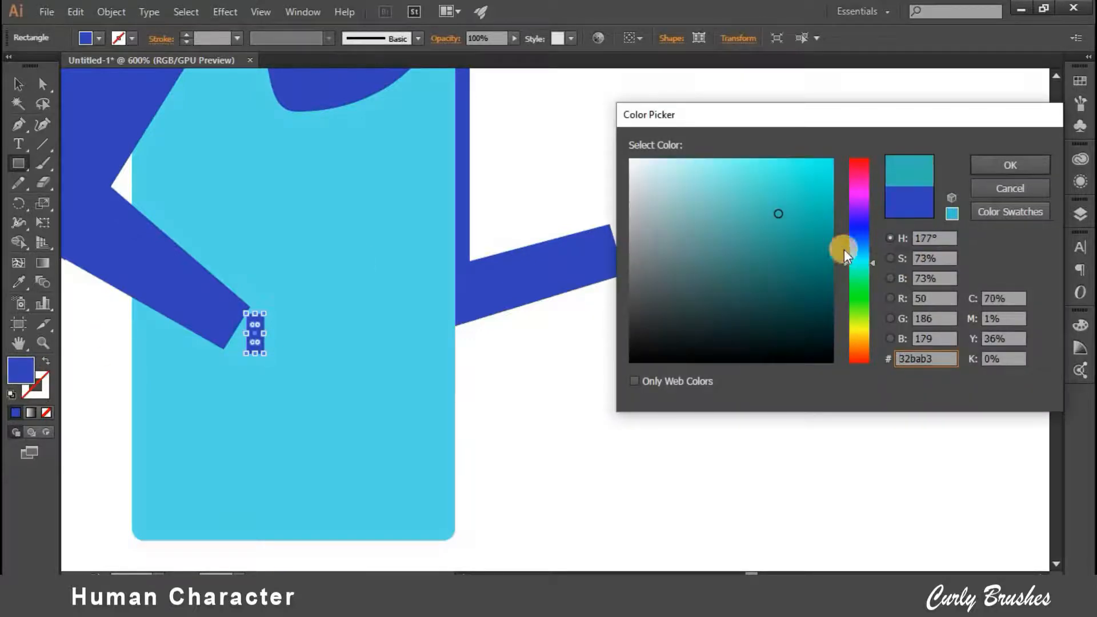
pyautogui.click(980, 163)
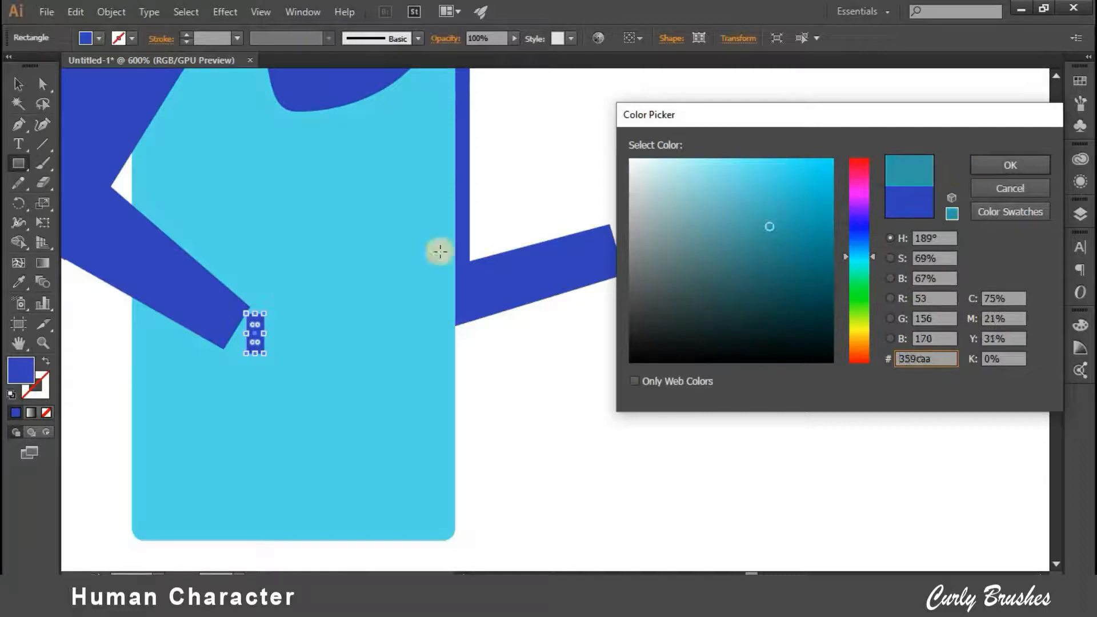
# - Tilt the teal cuff to match the left forearm's angle and position it overlapping the wrist end
pyautogui.click(21, 87)
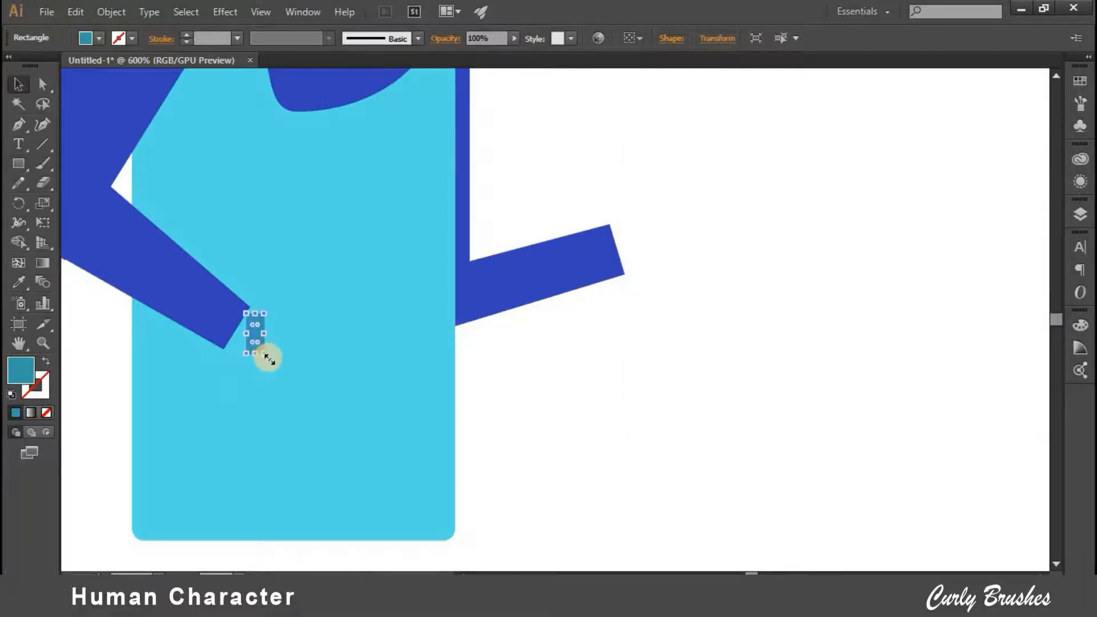
pyautogui.click(253, 364)
pyautogui.moveTo(245, 334)
pyautogui.mouseDown()
pyautogui.moveTo(273, 325)
pyautogui.moveTo(247, 323)
pyautogui.mouseUp()
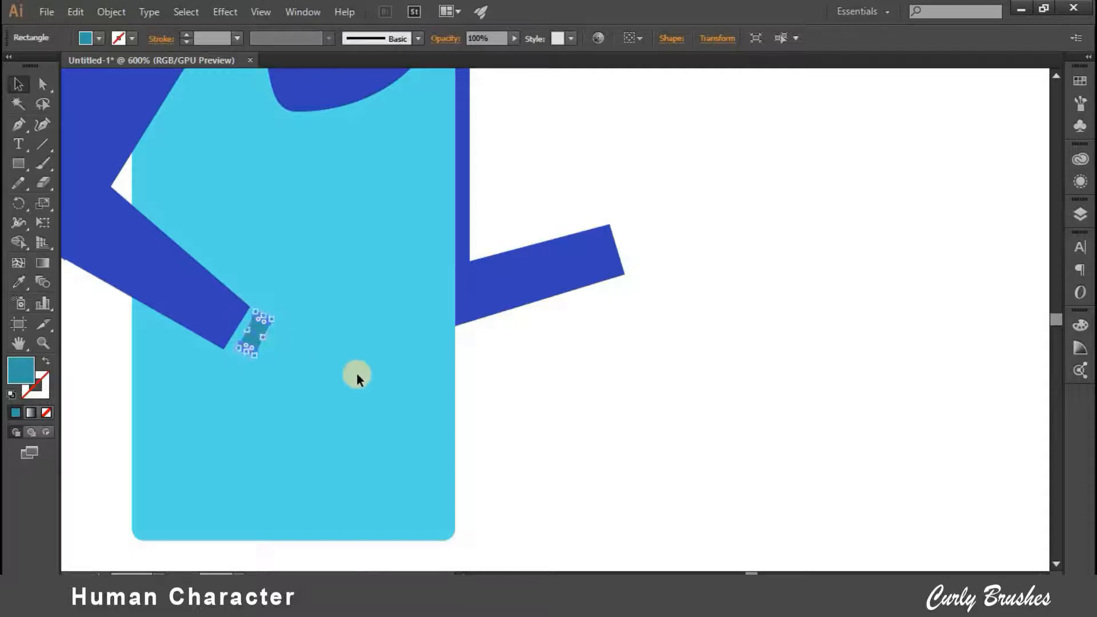
pyautogui.click(317, 336)
pyautogui.click(247, 336)
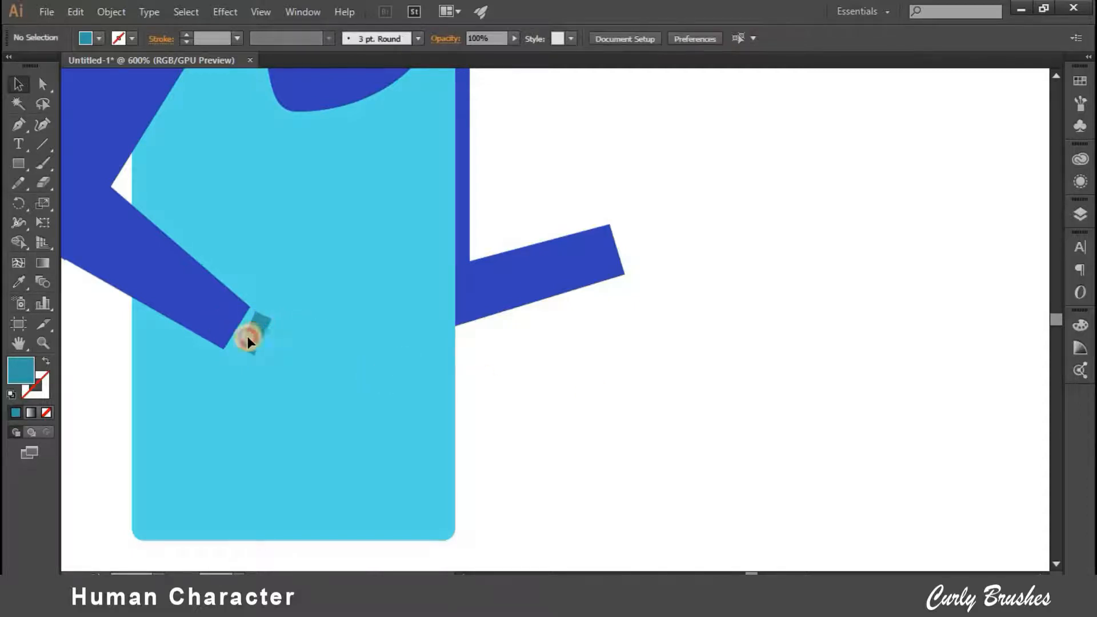
pyautogui.hotkey('ctrl', 'z')
pyautogui.hotkey('ctrl', 'z')
# - Send the teal cuff backward so it sits behind the left forearm but in front of the body
pyautogui.rightClick(244, 333)
pyautogui.moveTo(283, 305)
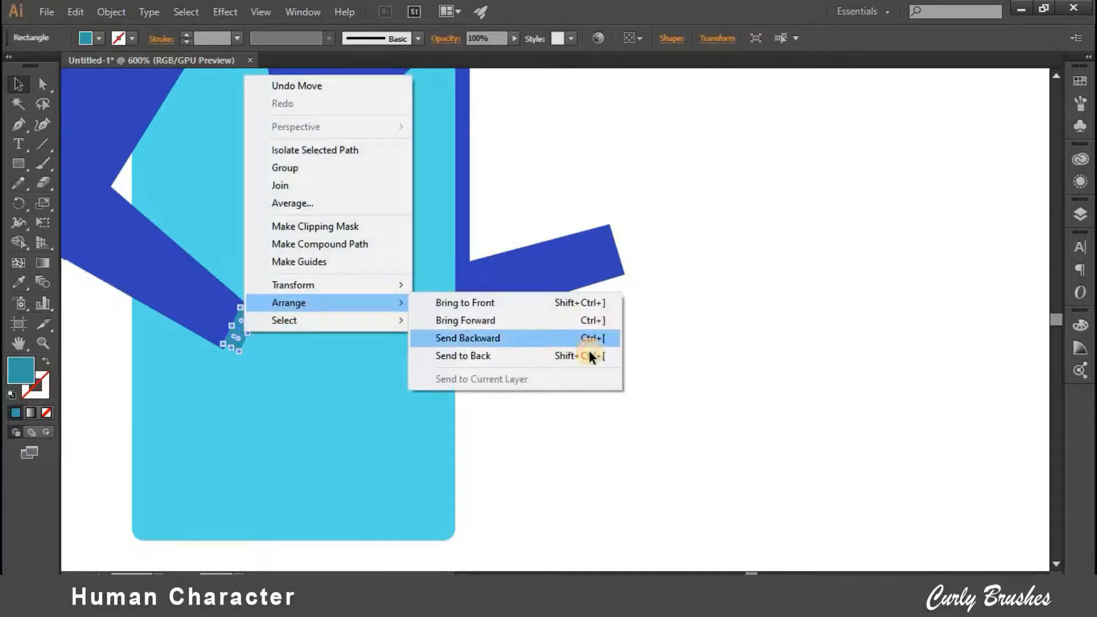
pyautogui.click(587, 342)
pyautogui.click(584, 353)
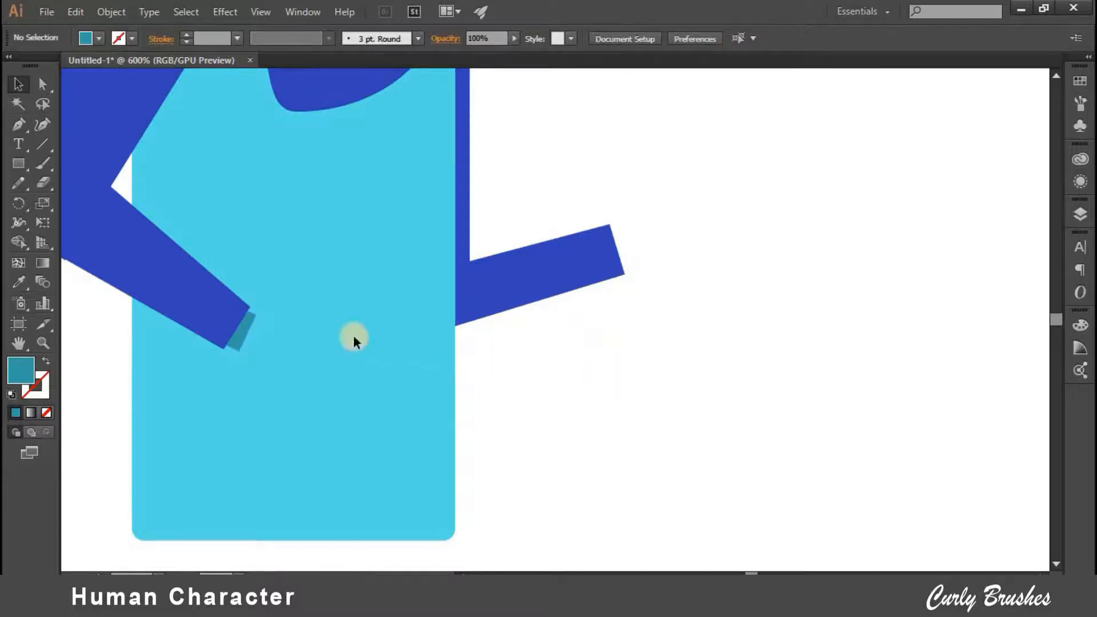
# - Copy the teal cuff to the end of the right forearm and rotate the copy to follow that wrist
pyautogui.click(243, 335)
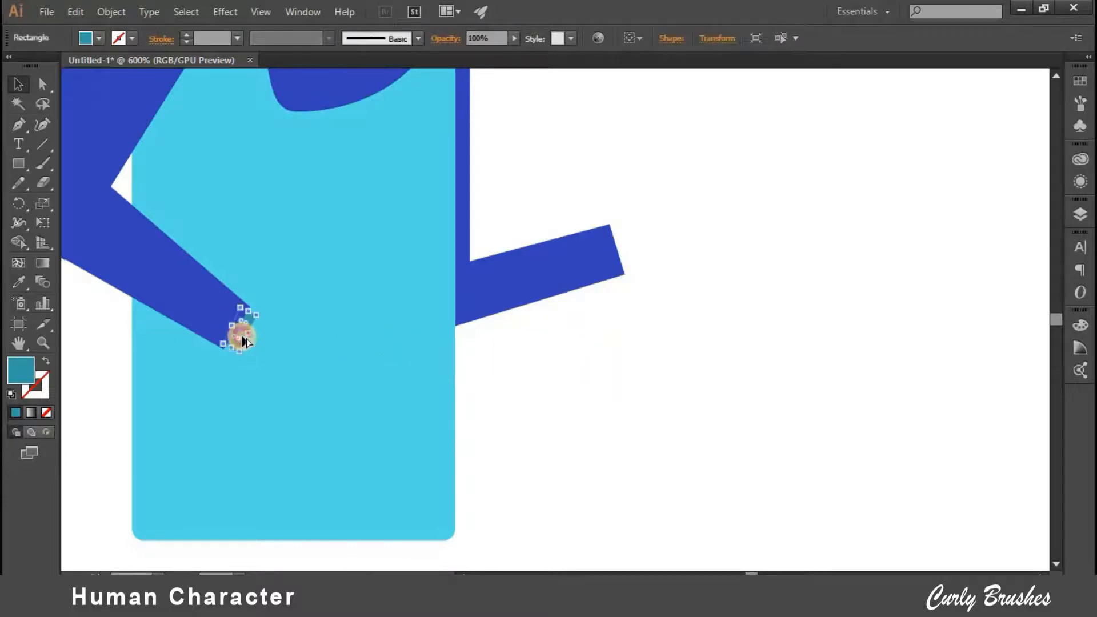
pyautogui.click(581, 368)
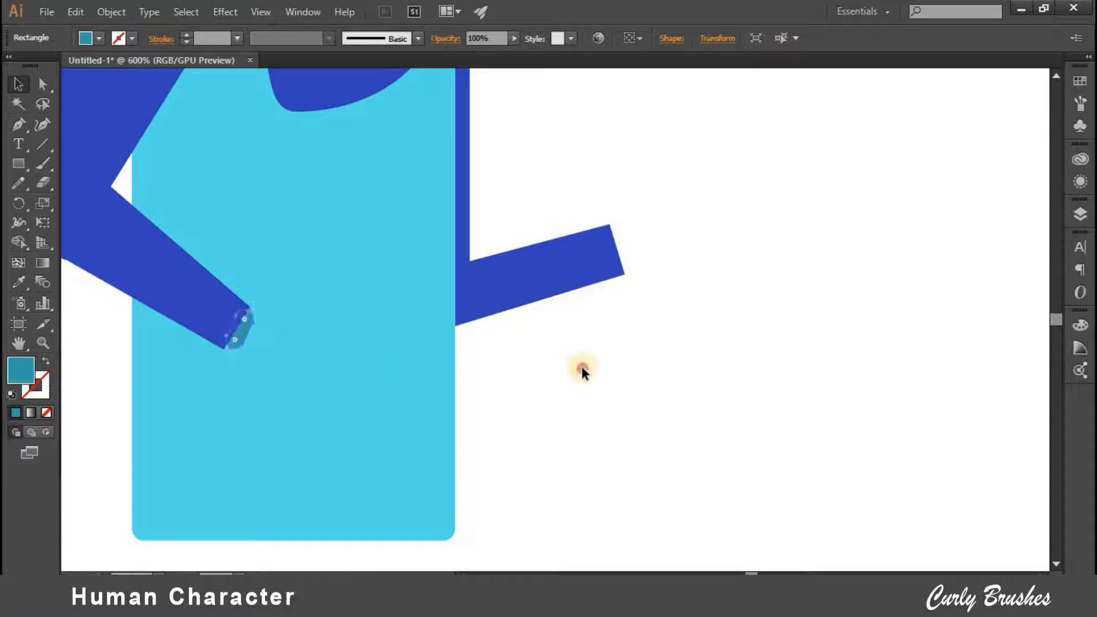
pyautogui.moveTo(241, 336); pyautogui.dragTo(644, 260)
pyautogui.click(630, 255)
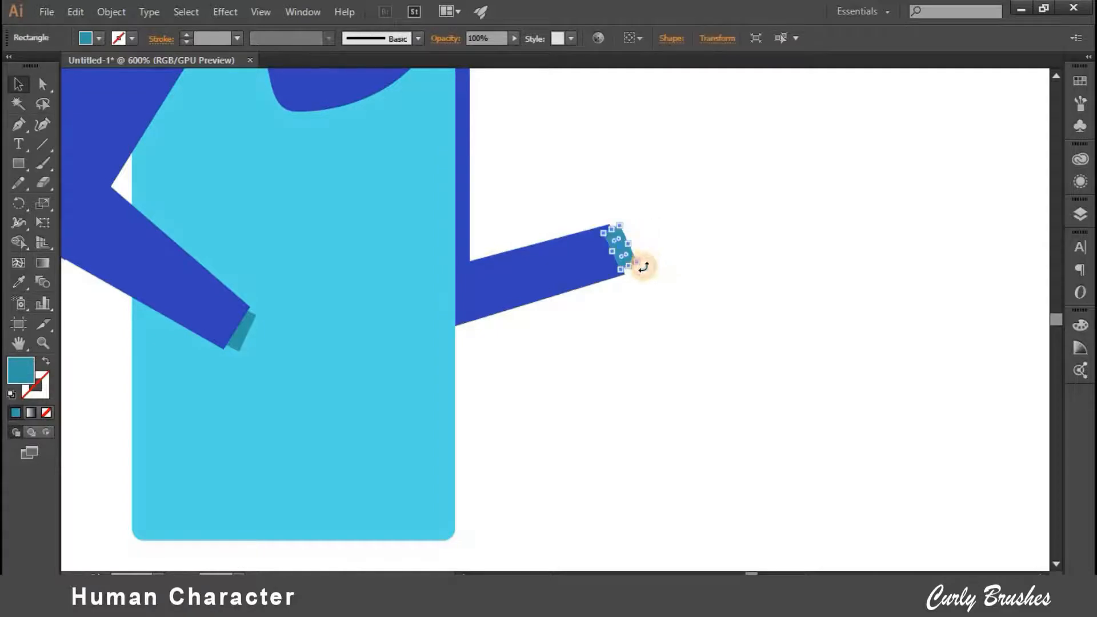
# - Send the right cuff to the back, behind the right forearm
pyautogui.rightClick(620, 258)
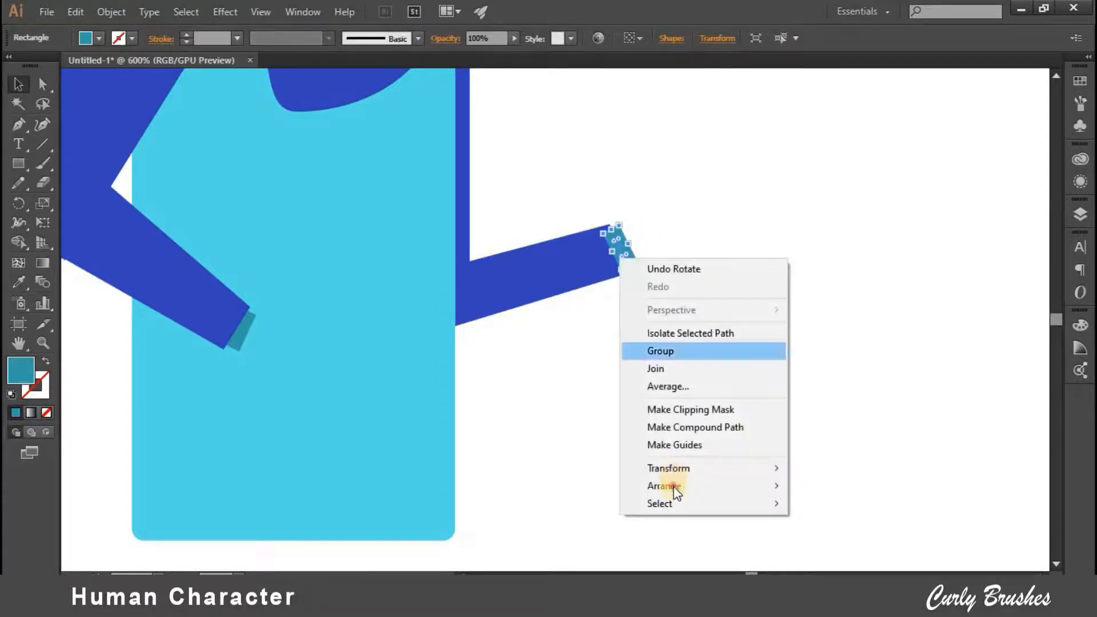
pyautogui.moveTo(777, 485)
pyautogui.click(836, 539)
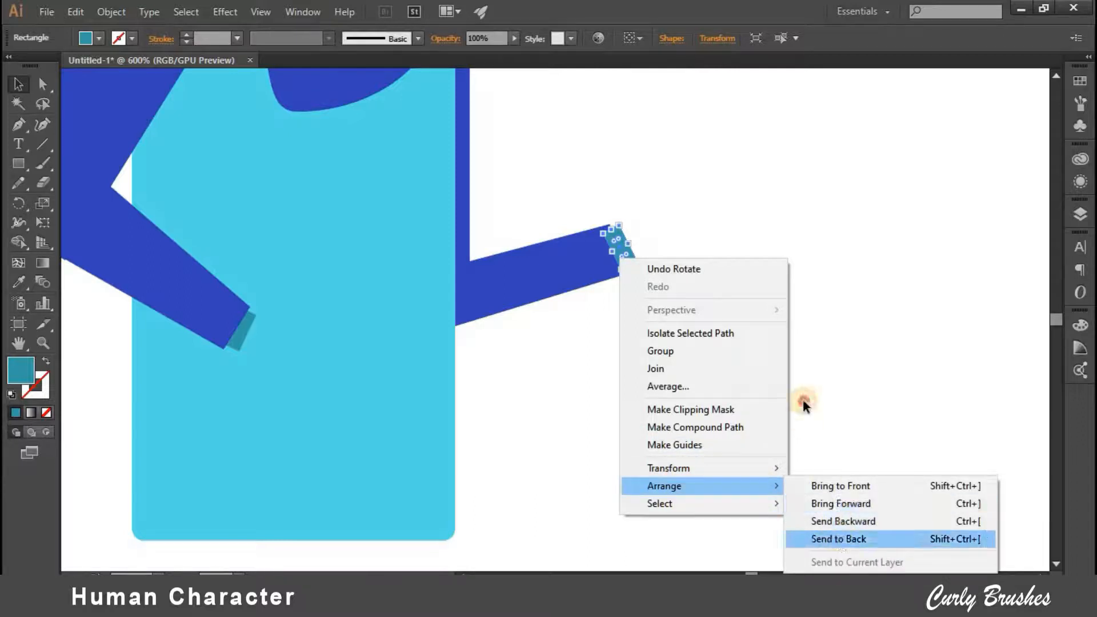
pyautogui.click(802, 404)
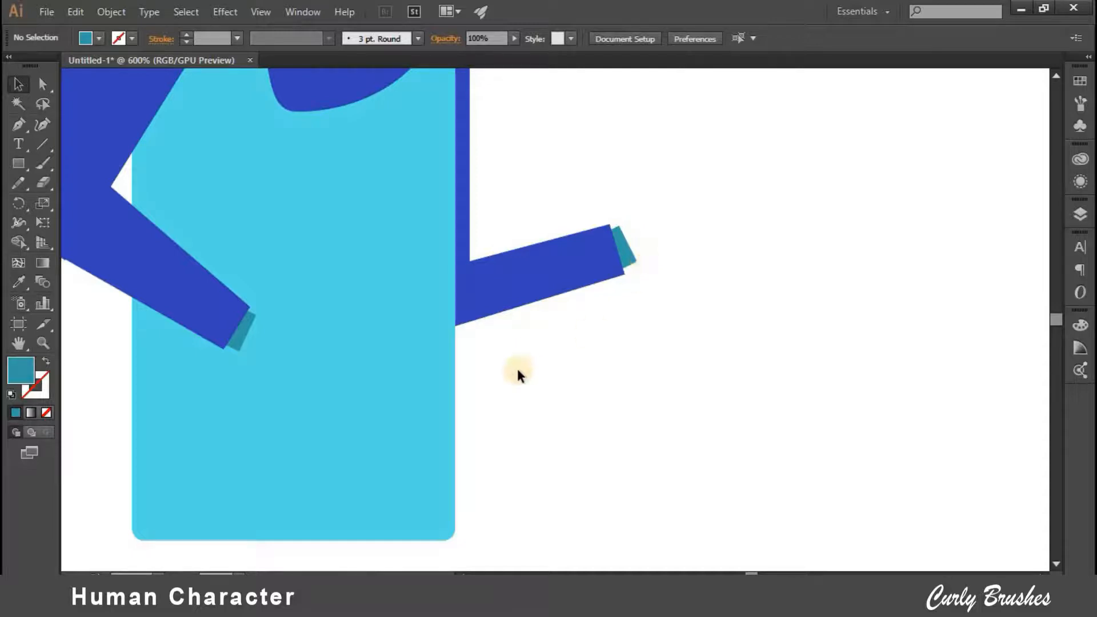
# - Draw a closed four-point hand shape with the Pen tool, widening outward from the left cuff
pyautogui.moveTo(549, 365); pyautogui.dragTo(571, 355)
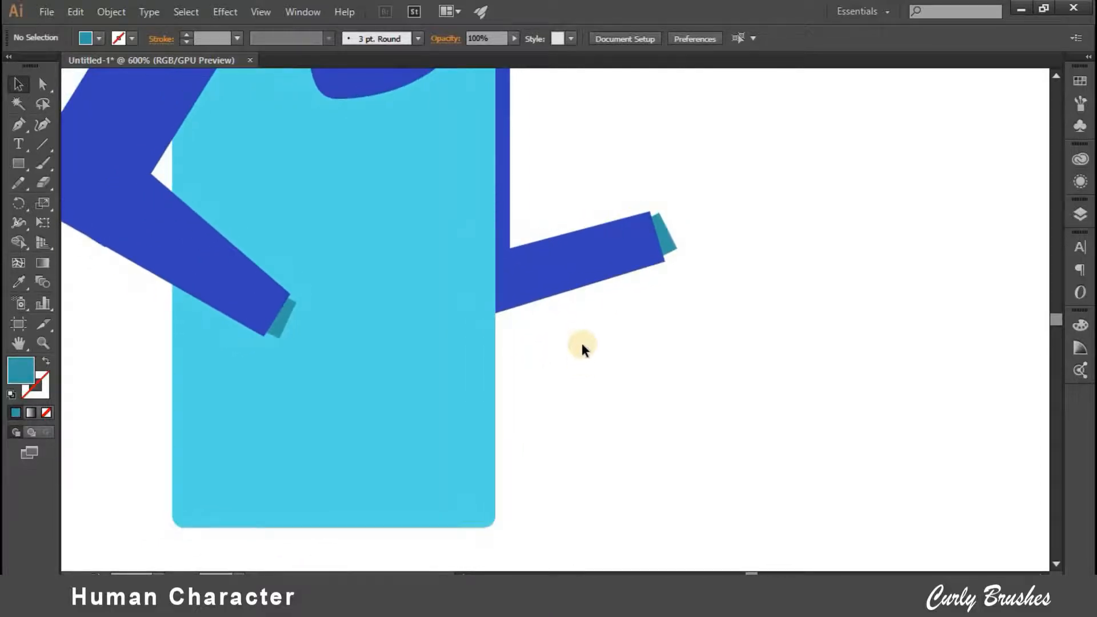
pyautogui.press('p')
pyautogui.click(295, 301)
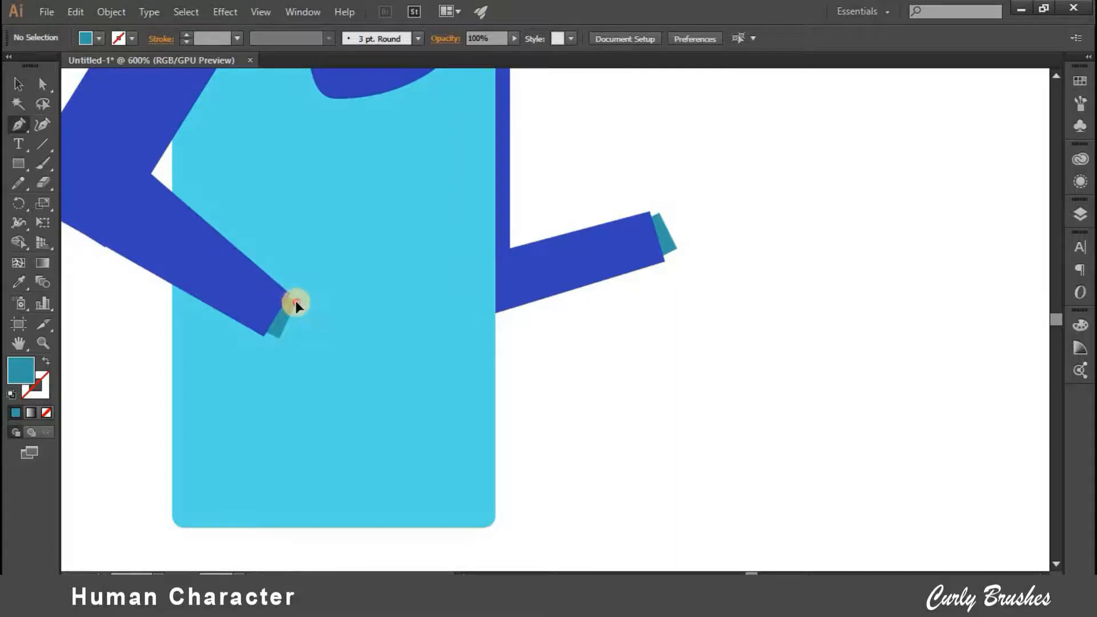
pyautogui.click(329, 300)
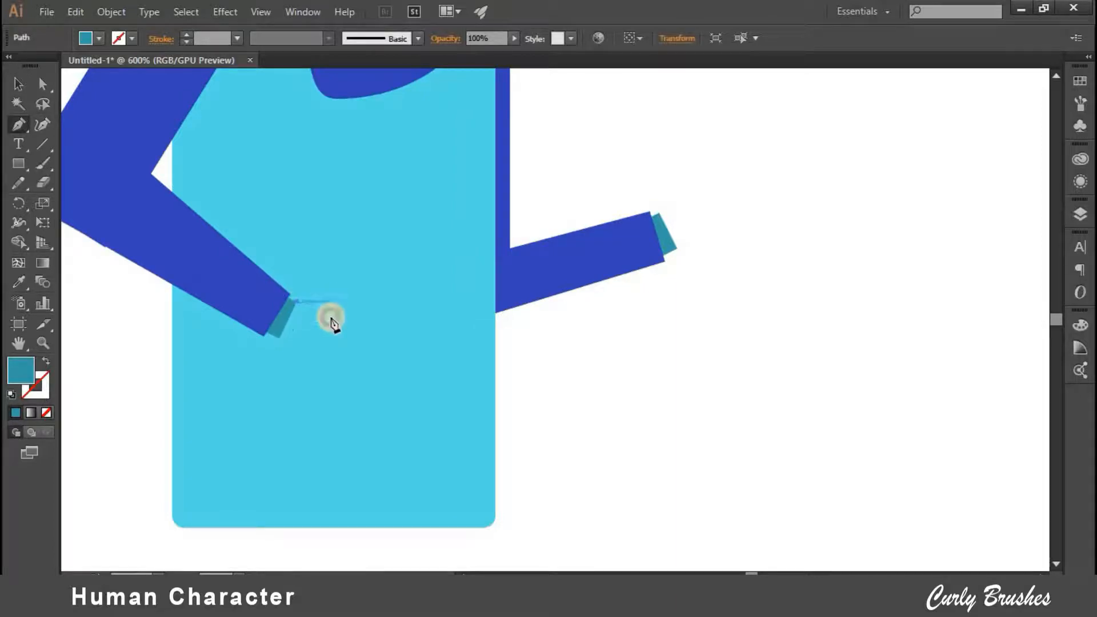
pyautogui.click(305, 358)
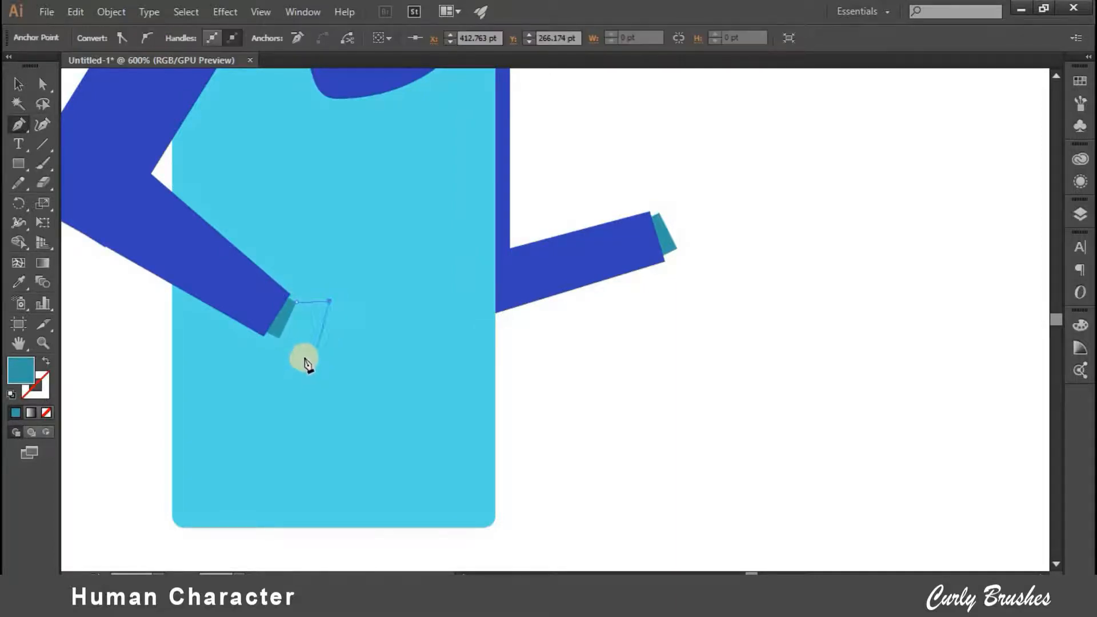
pyautogui.click(278, 338)
pyautogui.click(294, 302)
# - Fill the left hand shape with a light peach skin tone and deselect it
pyautogui.doubleClick(17, 370)
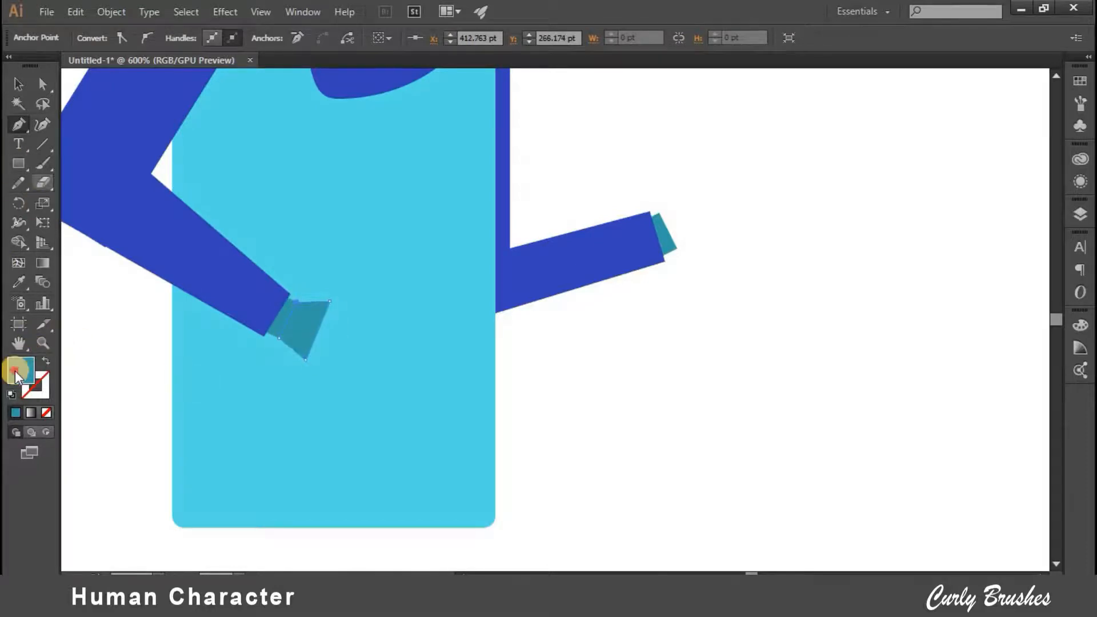
pyautogui.moveTo(855, 335); pyautogui.dragTo(856, 349)
pyautogui.click(698, 169)
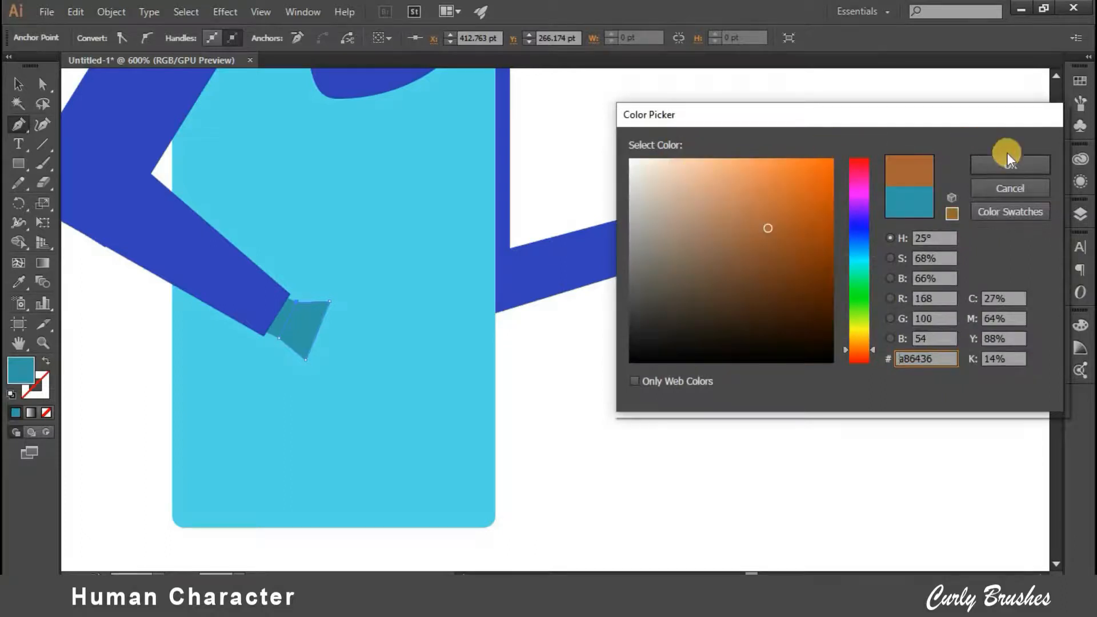
pyautogui.click(1007, 161)
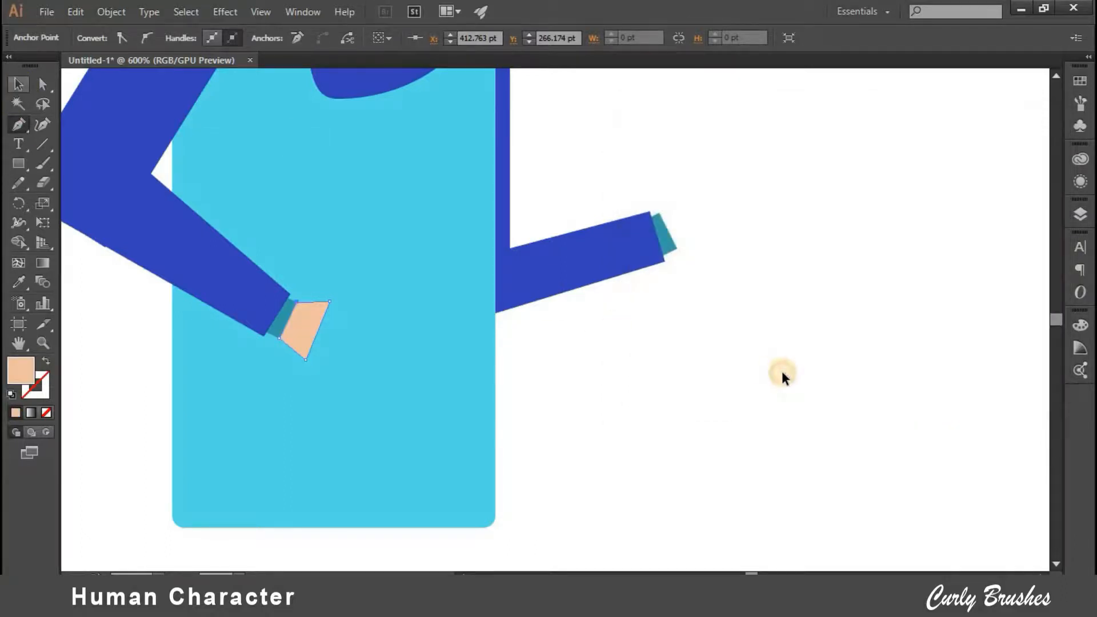
pyautogui.keyDown('ctrl'); pyautogui.click(779, 373); pyautogui.keyUp('ctrl')
# - Draw a narrow upright rectangle beside the left hand and fill it with the dark blue sampled from the sleeve
pyautogui.press('m')
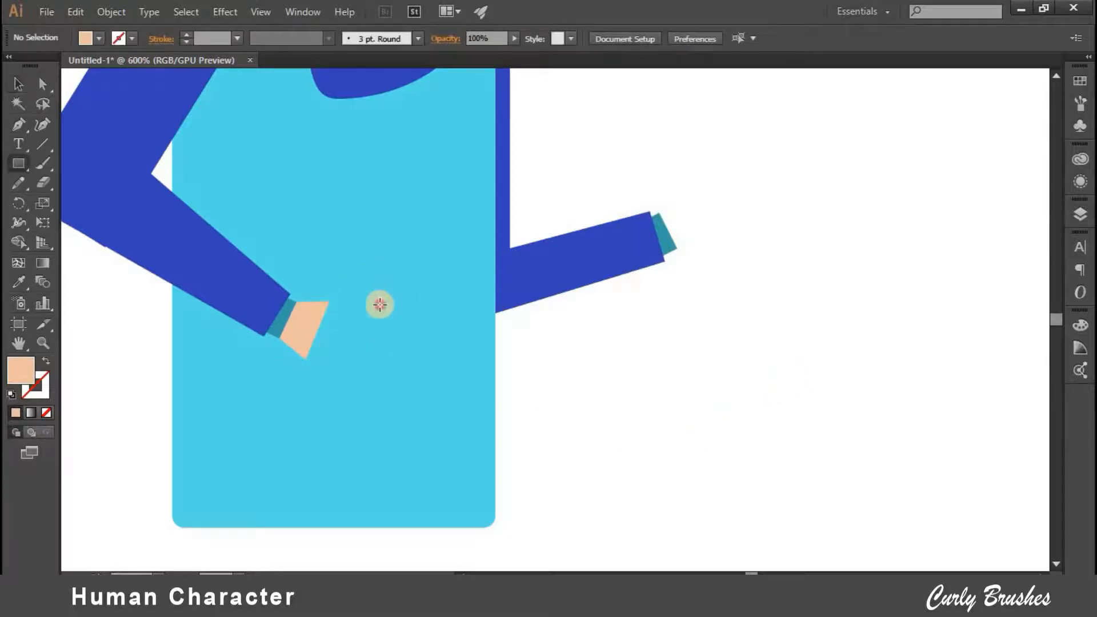
pyautogui.moveTo(372, 279); pyautogui.dragTo(389, 355)
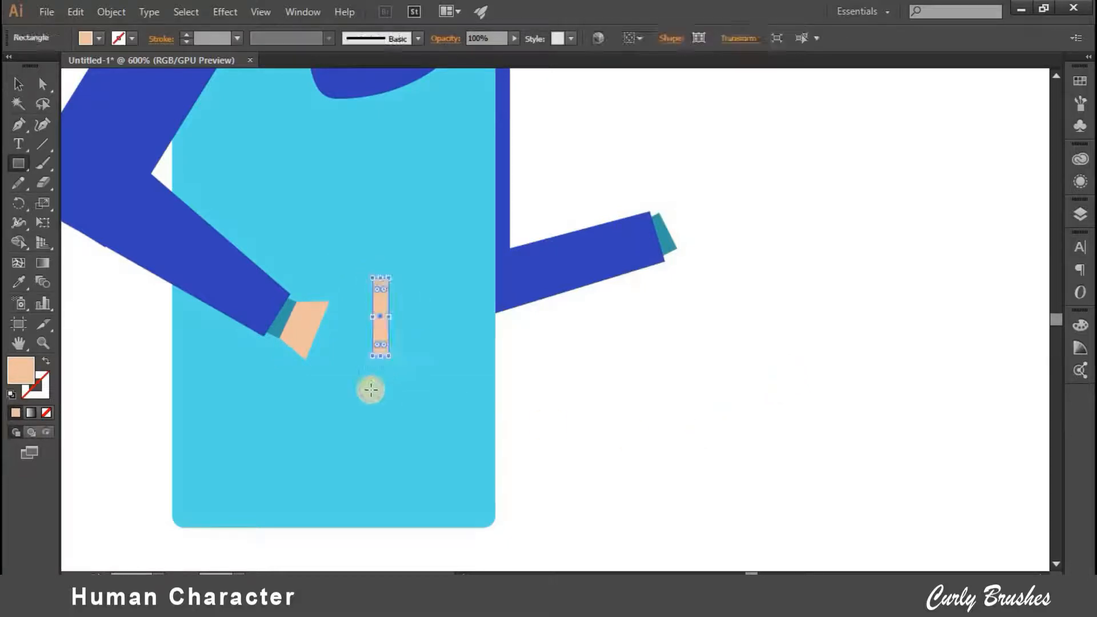
pyautogui.press('i')
pyautogui.click(103, 171)
# - Tilt the narrow blue bar and place it along the outer edge of the left hand
pyautogui.click(26, 85)
pyautogui.moveTo(382, 371); pyautogui.dragTo(316, 382)
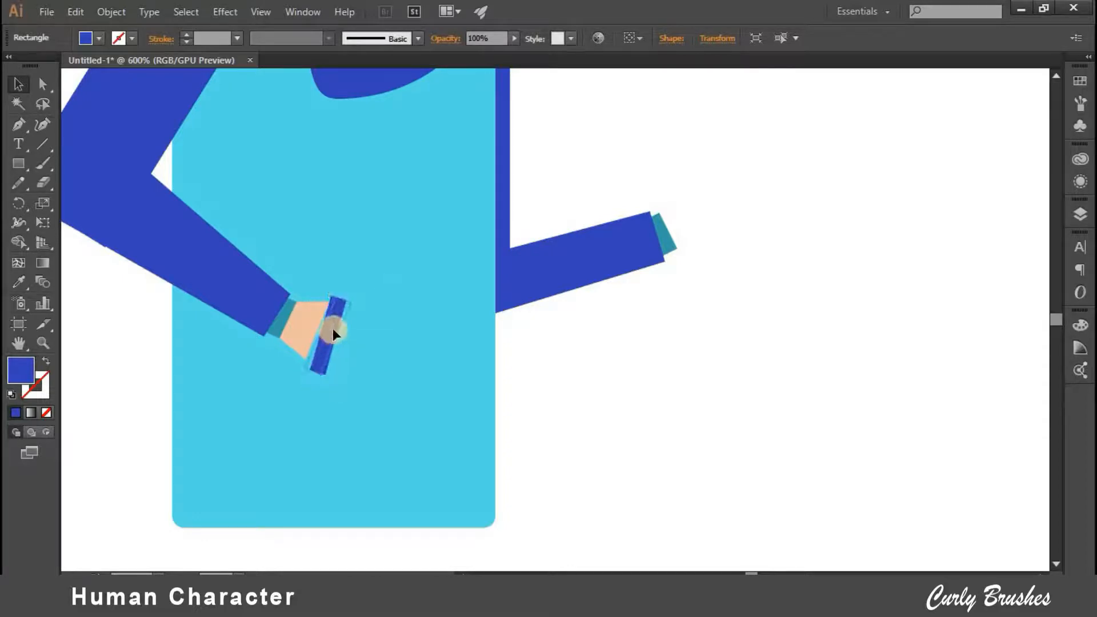
pyautogui.click(545, 343)
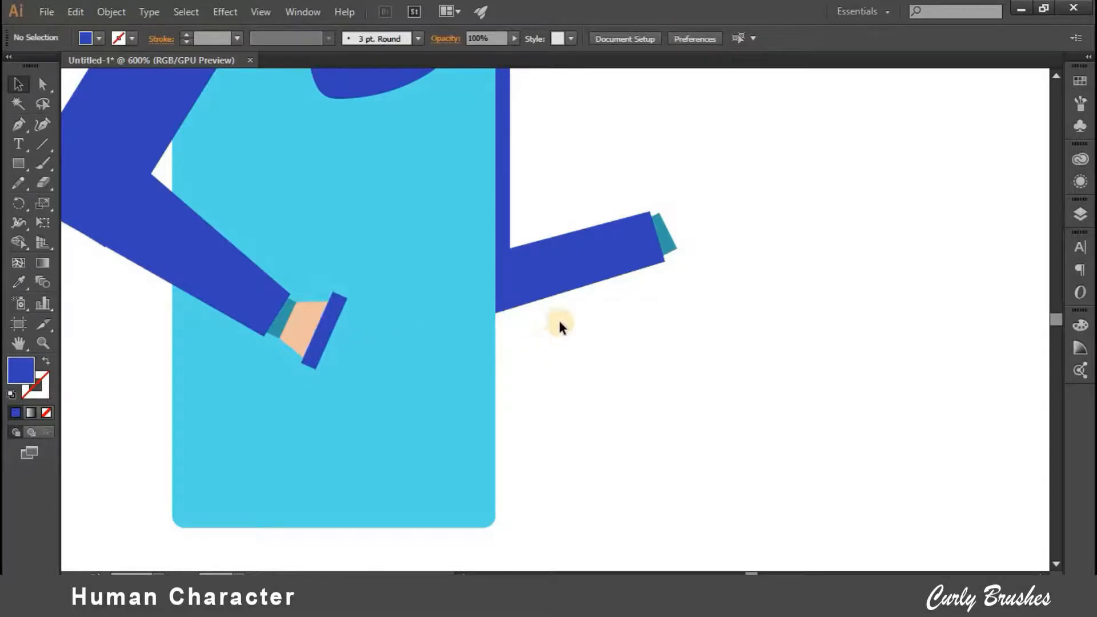
# - Draw the curved, rounded thumb of the right hand with the Pen tool, starting from the right cuff's upper corner
pyautogui.scroll(2, 559, 326)
pyautogui.moveTo(579, 370); pyautogui.dragTo(447, 395)
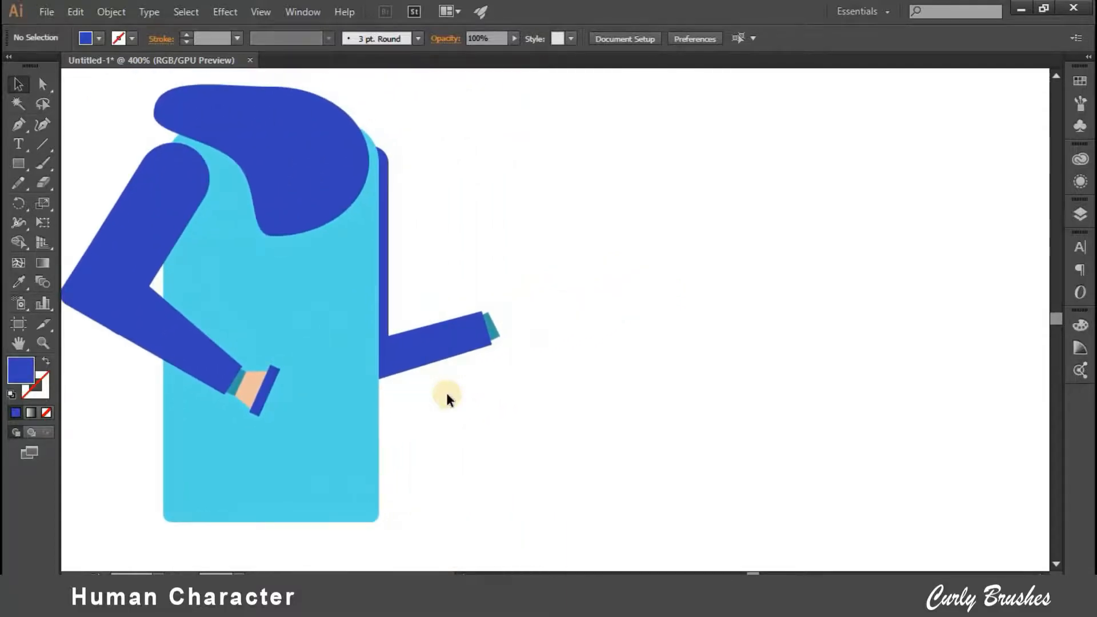
pyautogui.hotkey('ctrl', '+')
pyautogui.hotkey('ctrl', '+')
pyautogui.press('p')
pyautogui.click(359, 292)
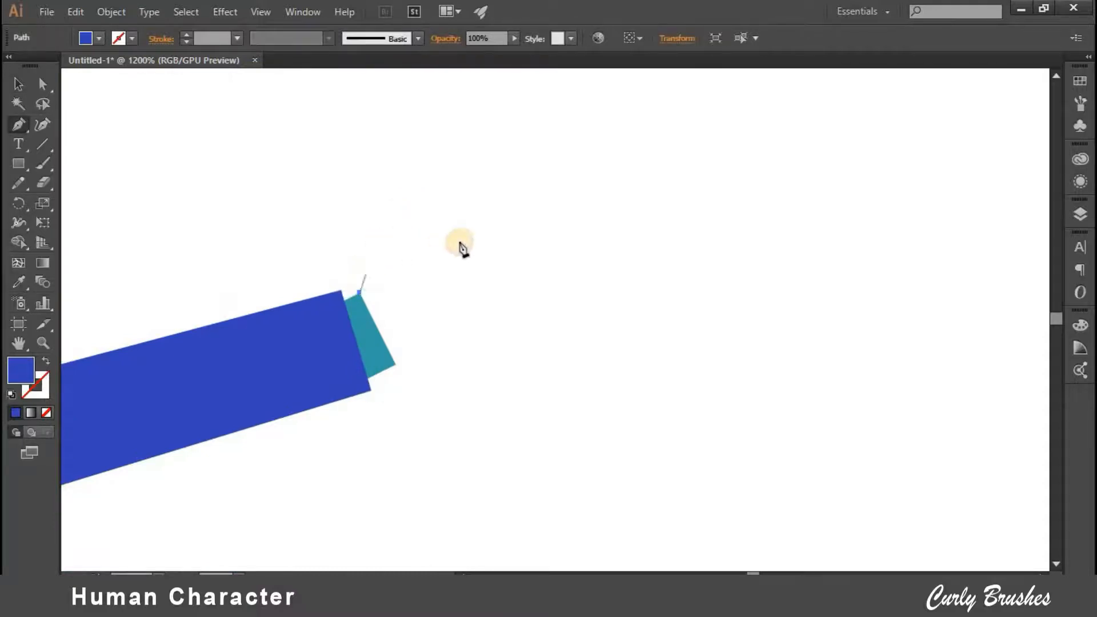
pyautogui.moveTo(508, 242)
pyautogui.mouseDown()
pyautogui.moveTo(548, 238)
pyautogui.moveTo(522, 259)
pyautogui.moveTo(500, 248)
pyautogui.moveTo(504, 237)
pyautogui.mouseUp()
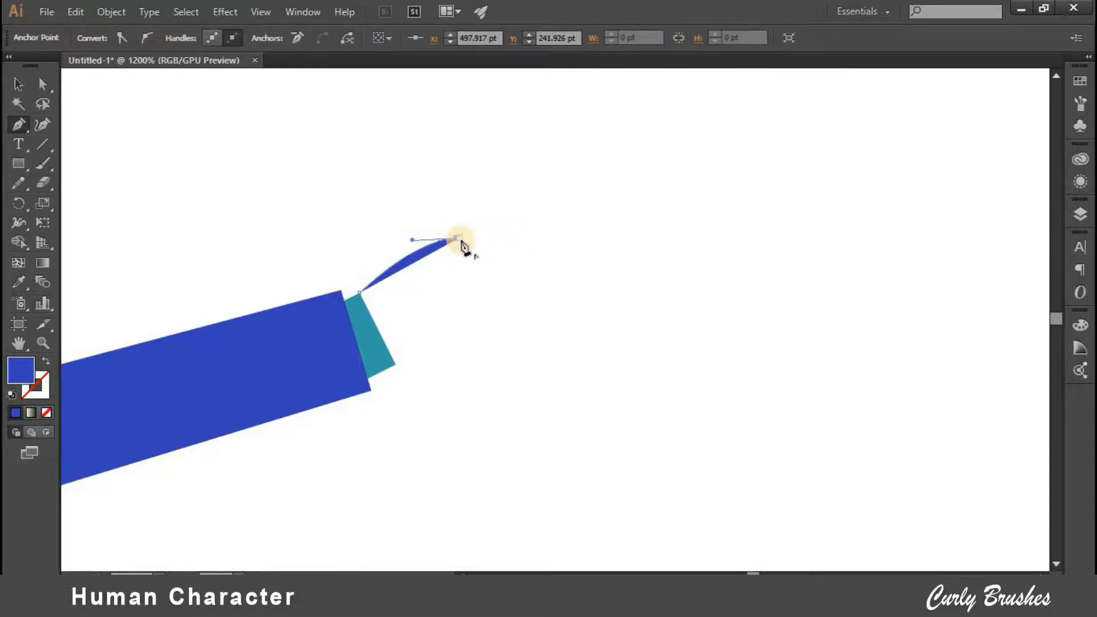
pyautogui.hotkey('ctrl', 'z')
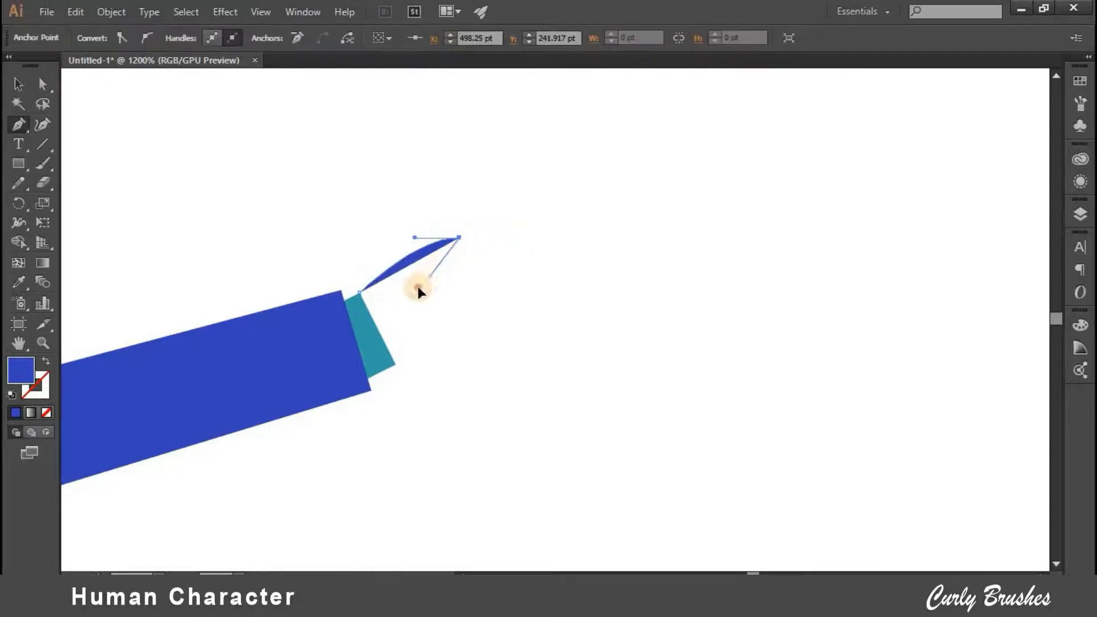
pyautogui.moveTo(401, 286); pyautogui.dragTo(401, 286)
pyautogui.click(436, 267)
# - Finish the right hand with a curved palm running from the thumb to the cuff's lower corner and close the shape
pyautogui.click(395, 364)
pyautogui.moveTo(317, 391); pyautogui.dragTo(319, 405)
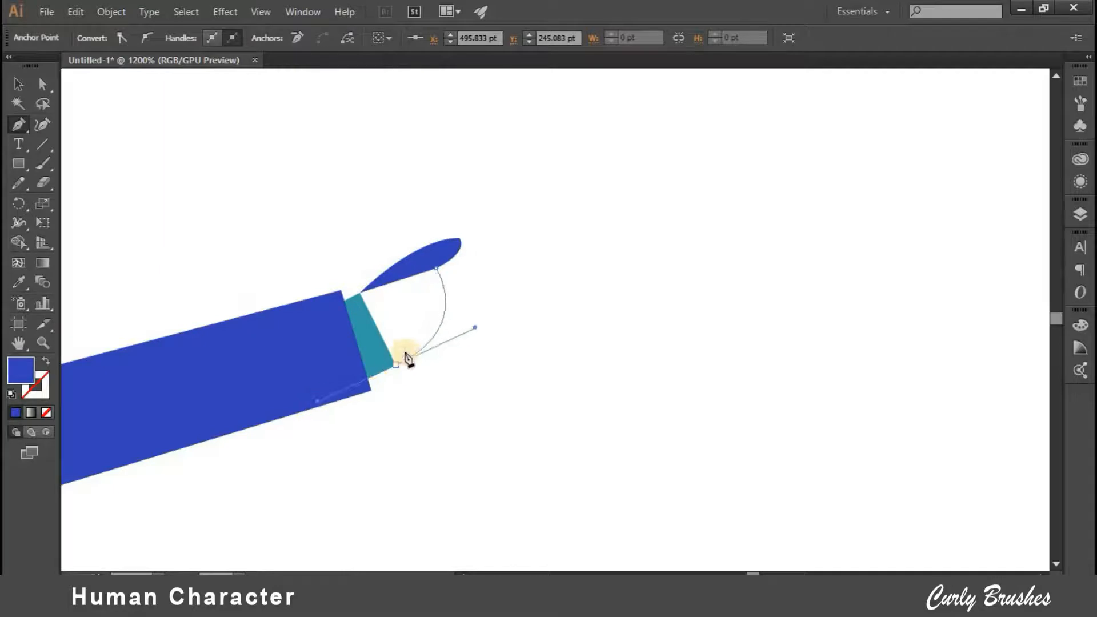
pyautogui.click(362, 294)
# - Fill the right hand with the light peach skin tone #f7d4a6 and deselect it
pyautogui.doubleClick(20, 370)
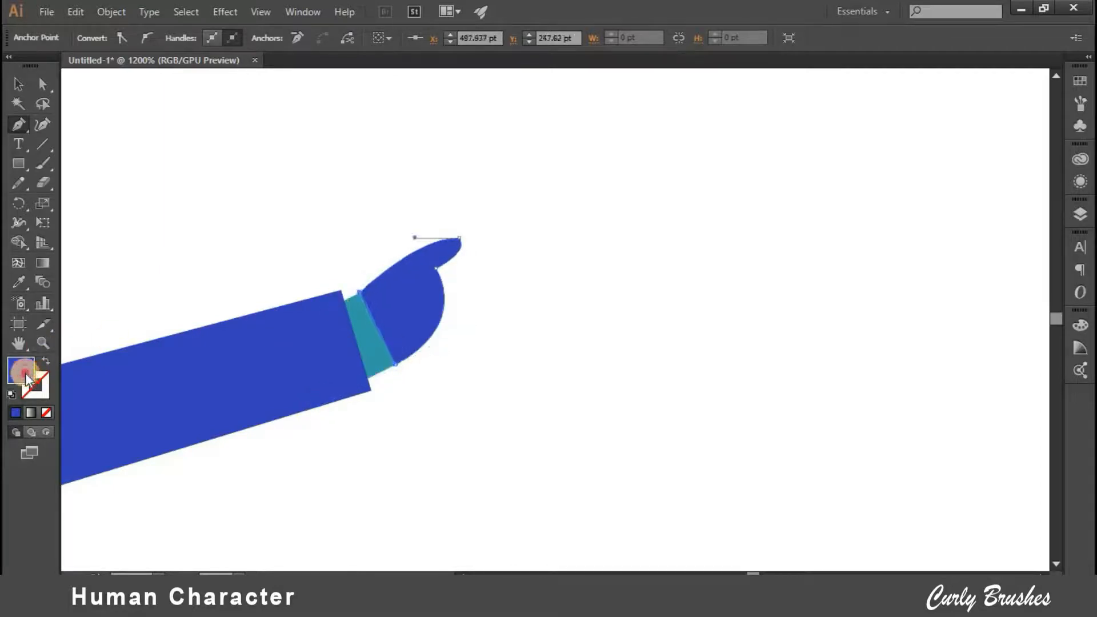
pyautogui.click(860, 343)
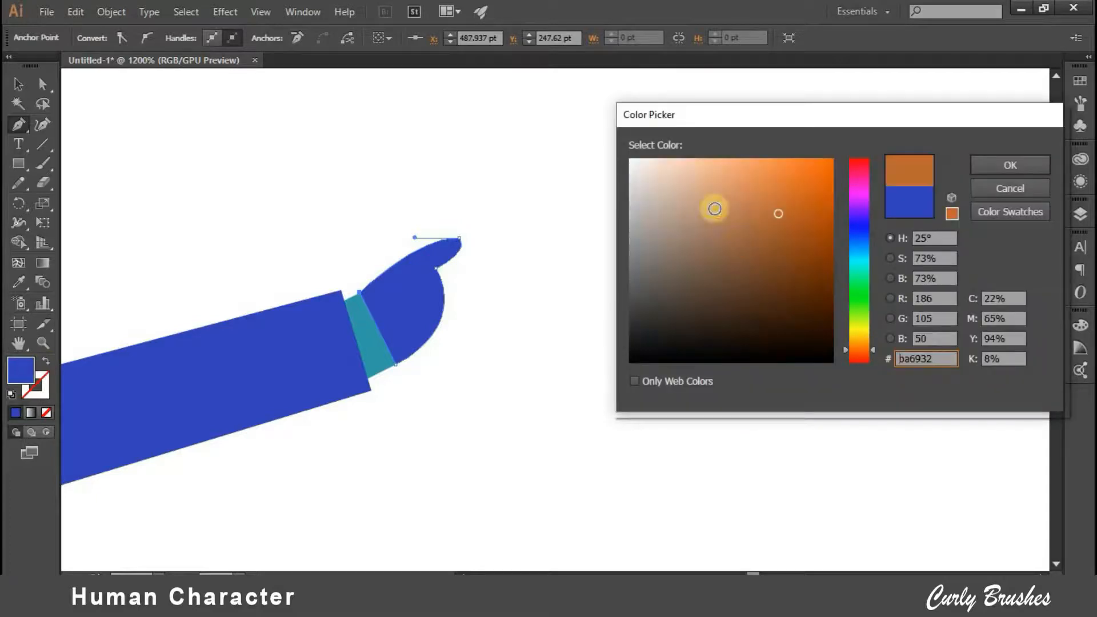
pyautogui.click(696, 165)
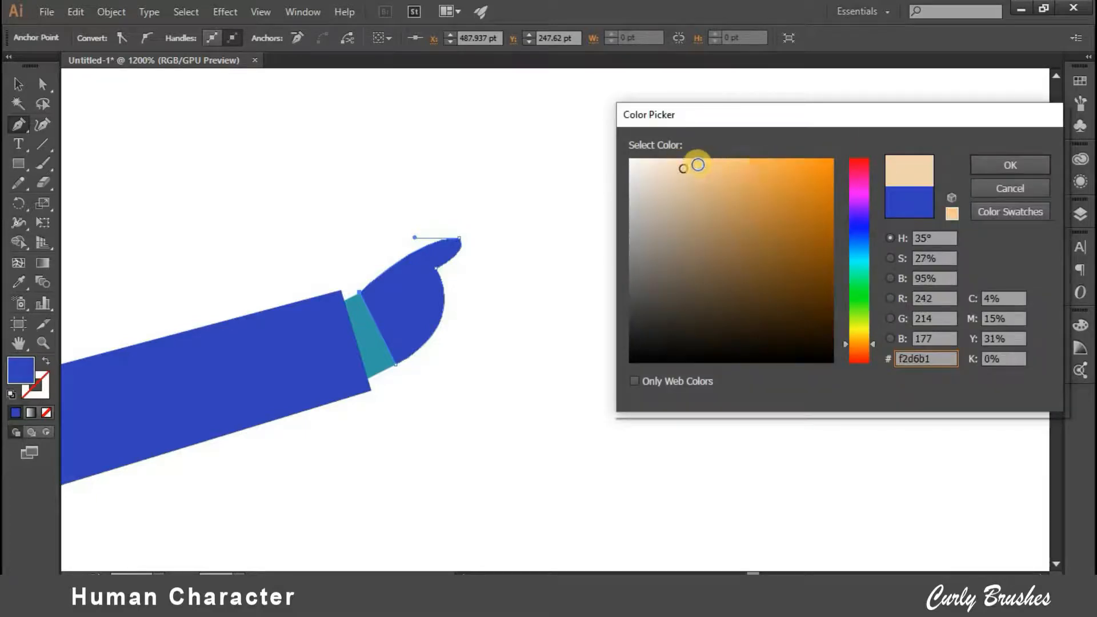
pyautogui.press('Return')
pyautogui.click(18, 84)
pyautogui.click(637, 243)
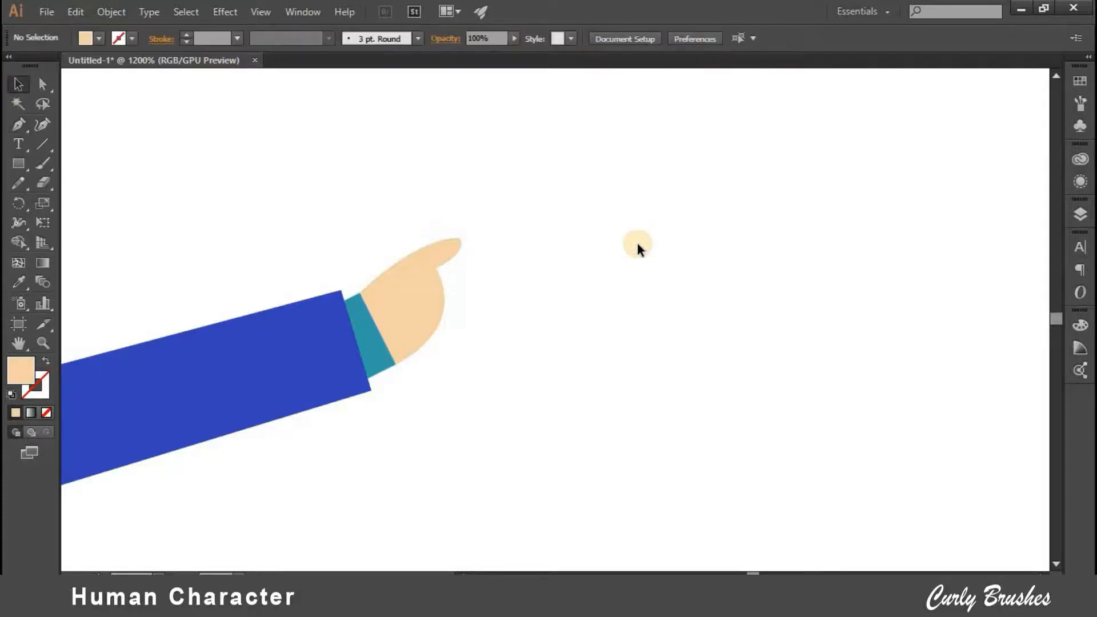
# - Draw an angular peach shape with the Pen tool along the palm's outer edge, from the thumb's base to the cuff's lower corner
pyautogui.press('p')
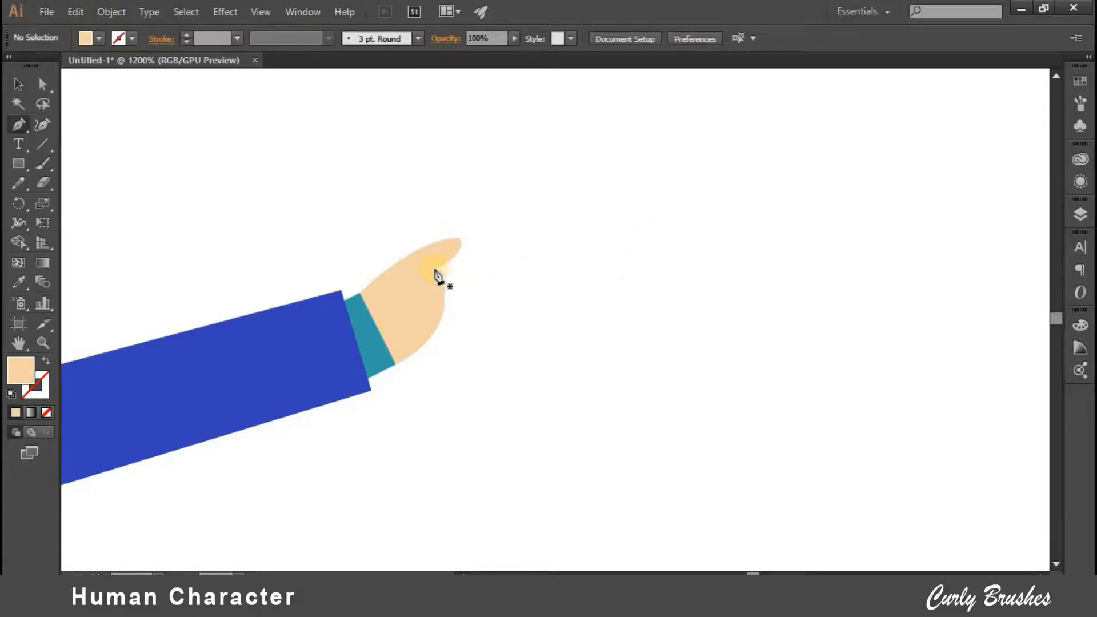
pyautogui.click(436, 268)
pyautogui.click(448, 275)
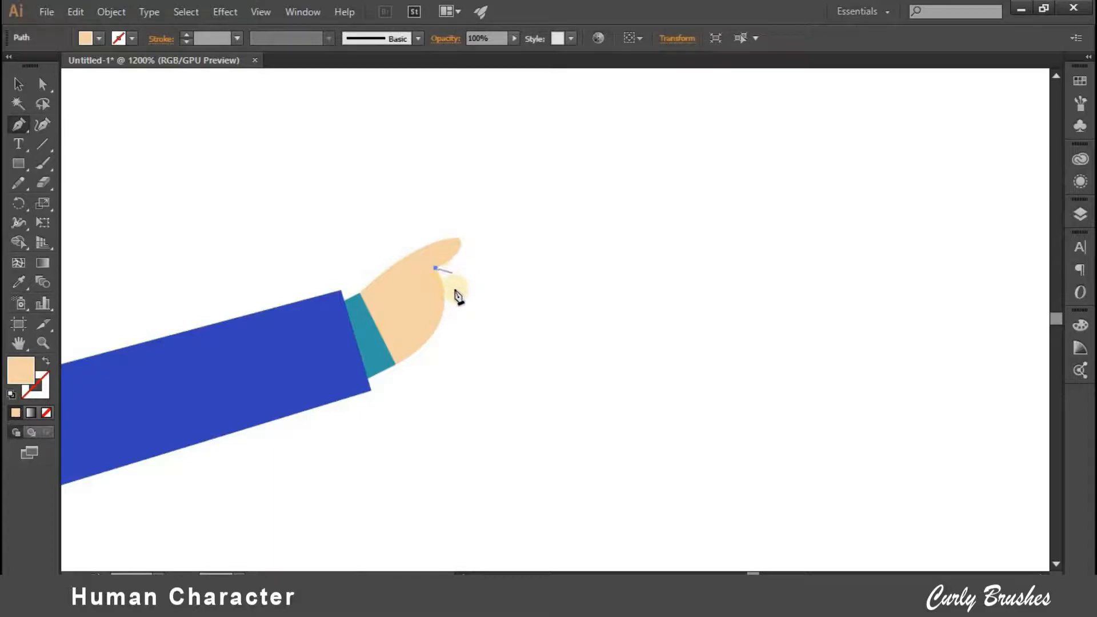
pyautogui.click(455, 316)
pyautogui.click(400, 364)
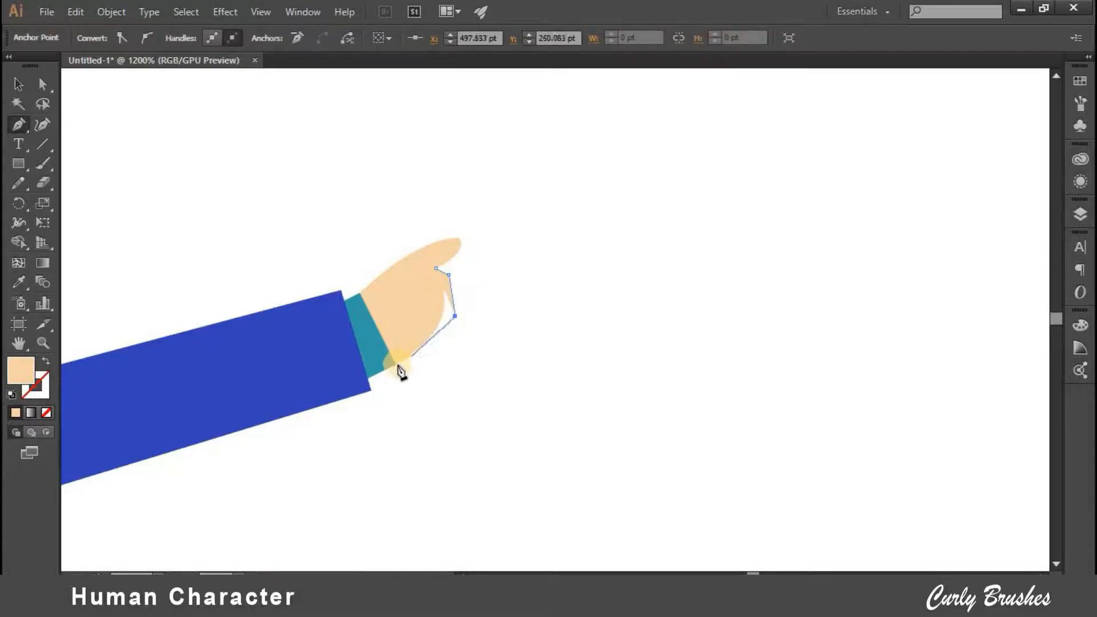
pyautogui.moveTo(391, 365); pyautogui.dragTo(381, 368)
pyautogui.click(396, 365)
pyautogui.moveTo(441, 234); pyautogui.dragTo(444, 217)
pyautogui.click(19, 84)
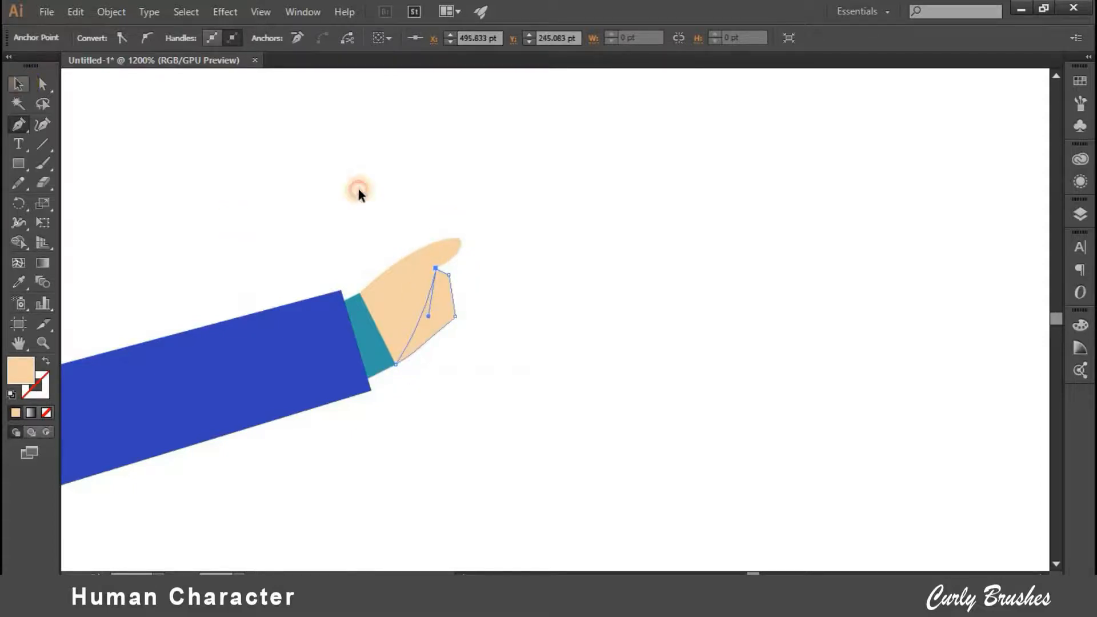
pyautogui.click(734, 316)
# - Draw an upright rectangle beside the right hand as a phone body and fill it with black
pyautogui.press('m')
pyautogui.moveTo(629, 155); pyautogui.dragTo(771, 393)
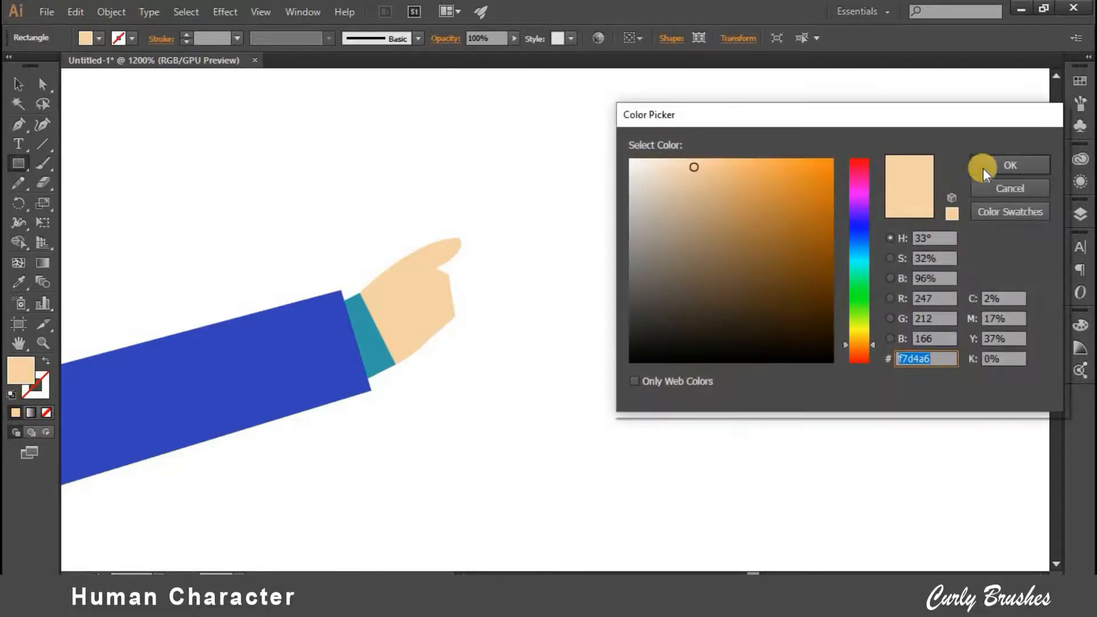
pyautogui.click(984, 169)
pyautogui.press('v')
pyautogui.click(540, 281)
pyautogui.click(670, 300)
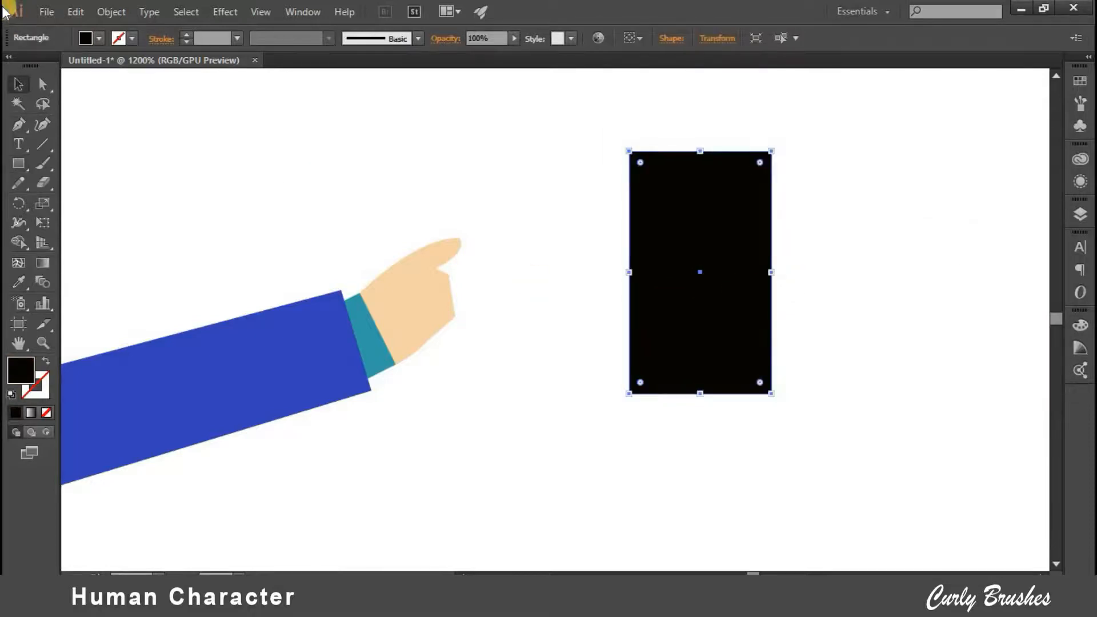
# - Offset the black rectangle's path by -1 pt with Miter joins to create an inner screen rectangle
pyautogui.click(109, 13)
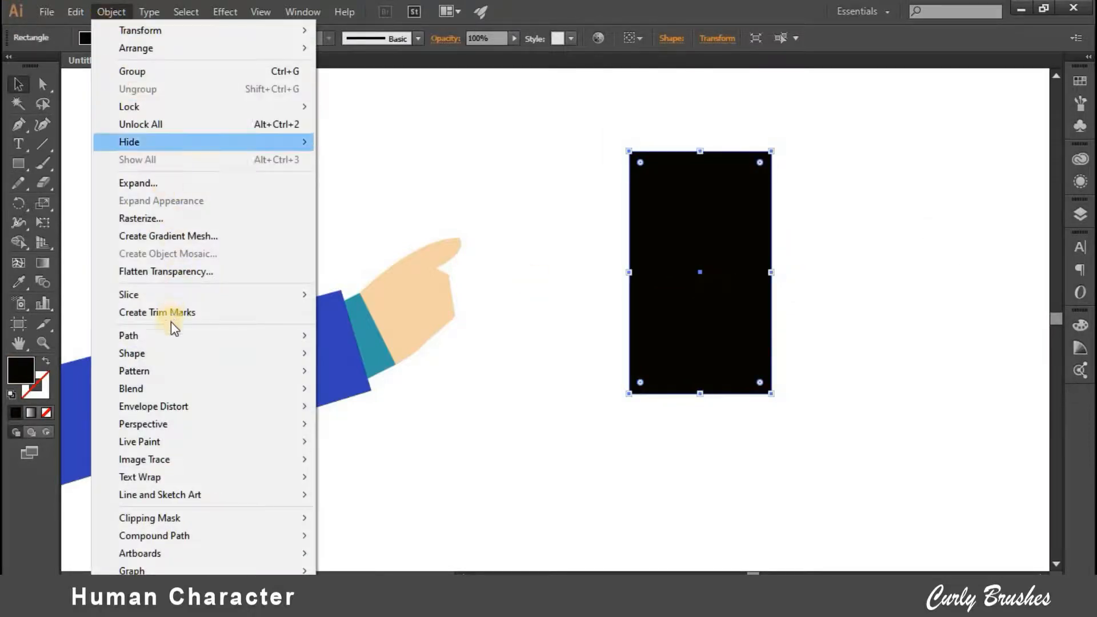
pyautogui.moveTo(227, 337)
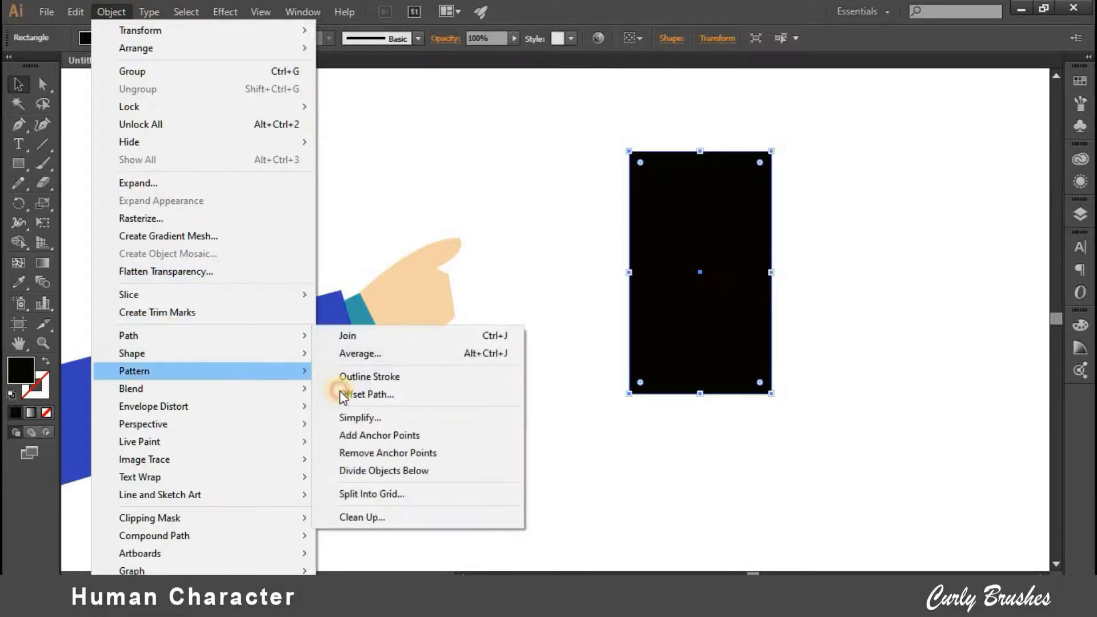
pyautogui.press('Return')
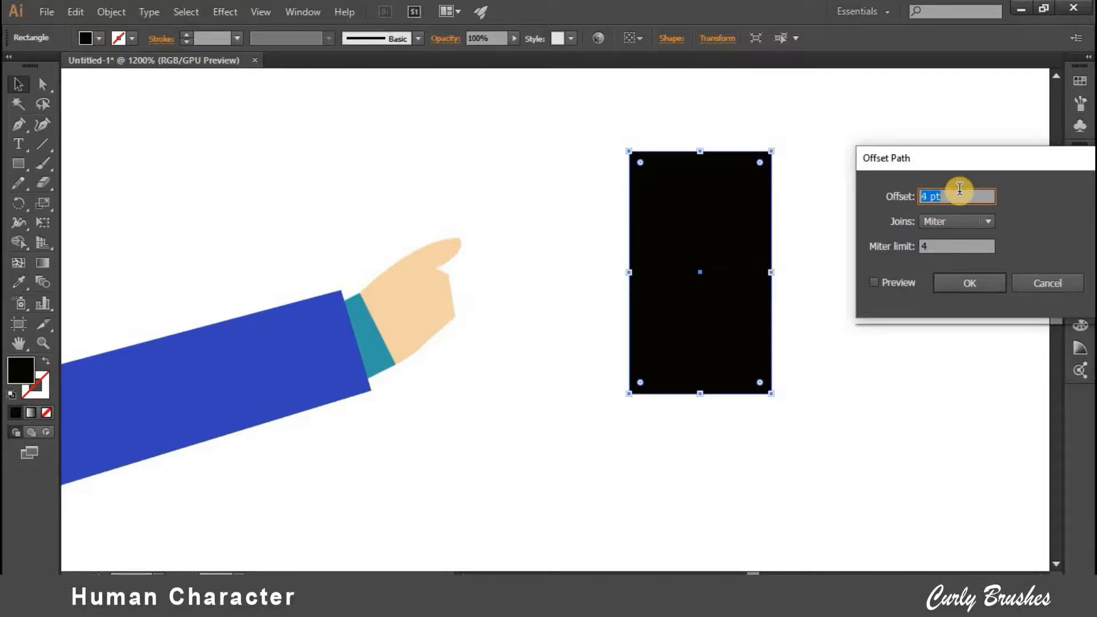
pyautogui.press('Down')
pyautogui.press('Down')
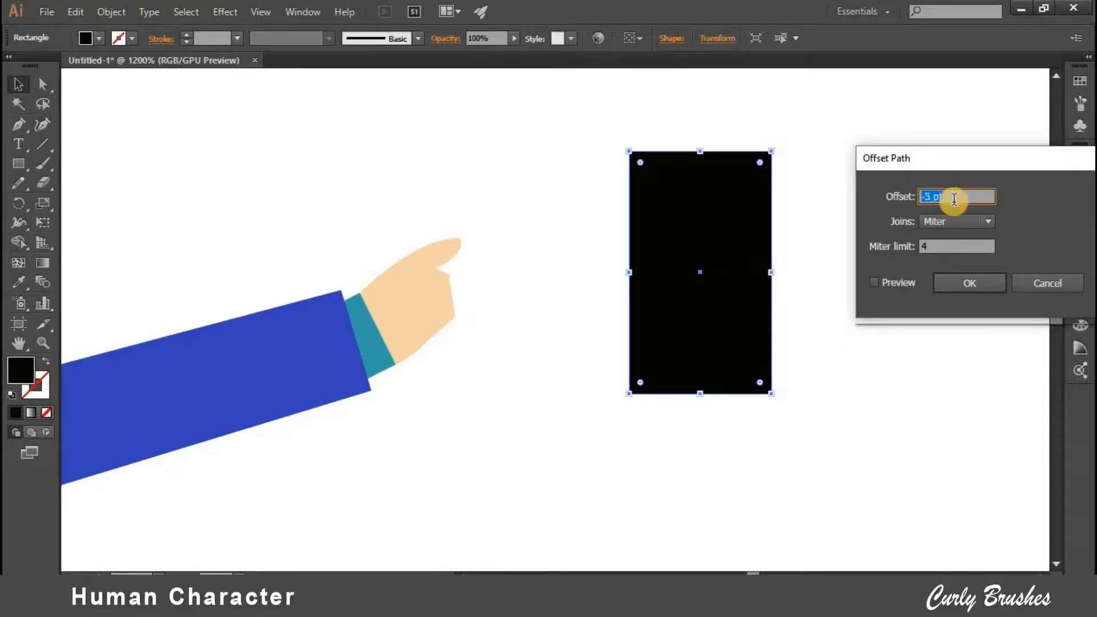
pyautogui.scroll(-3, 954, 199)
pyautogui.click(873, 283)
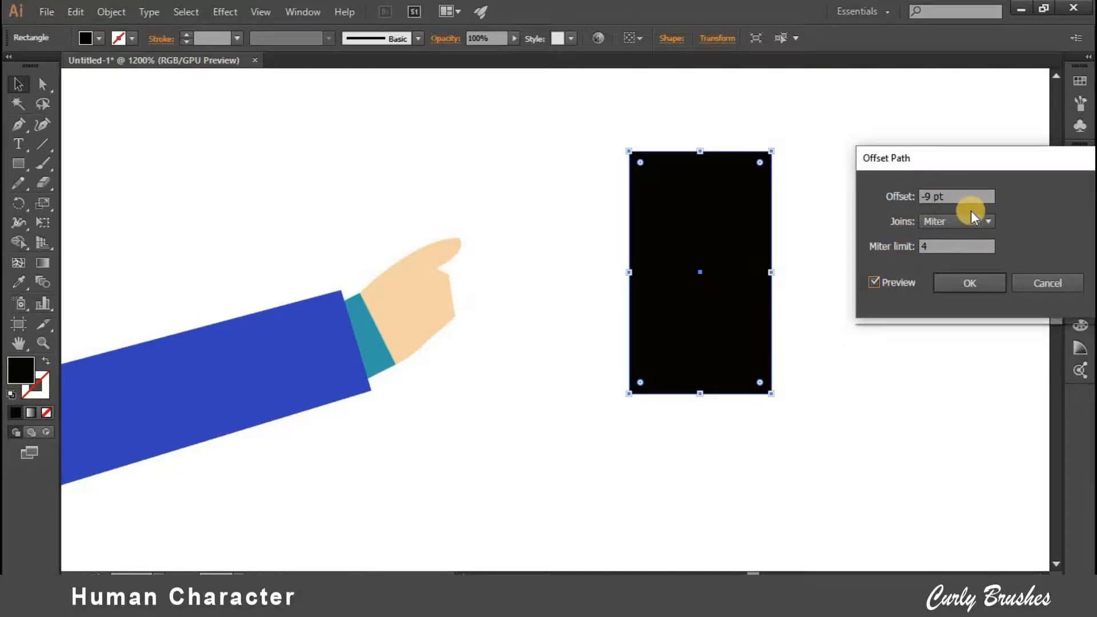
pyautogui.scroll(5, 972, 196)
pyautogui.scroll(3, 972, 196)
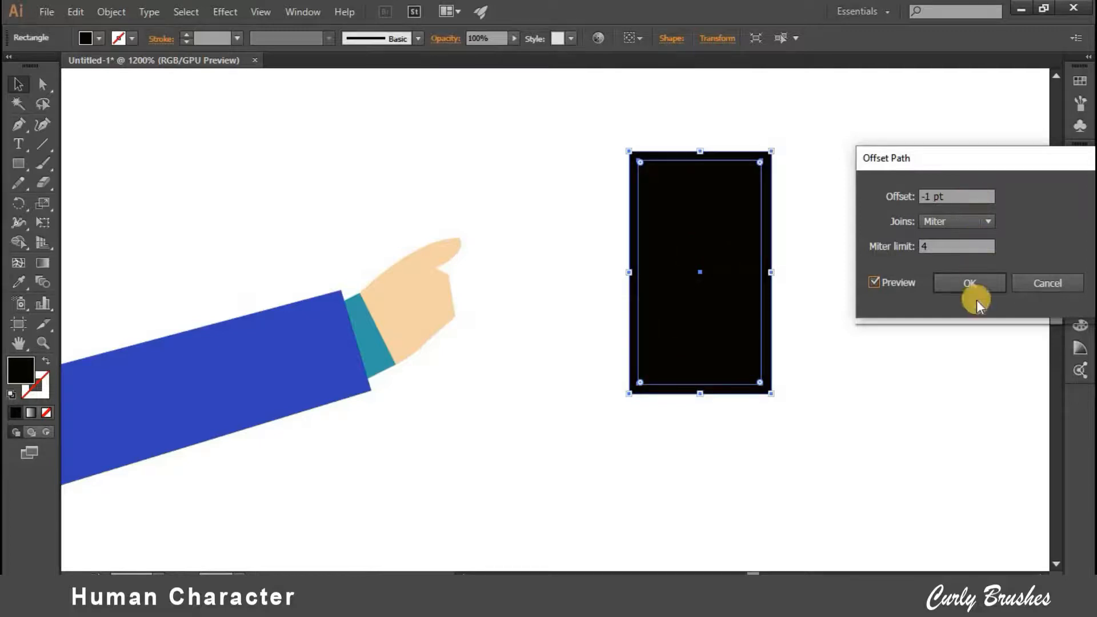
pyautogui.click(971, 283)
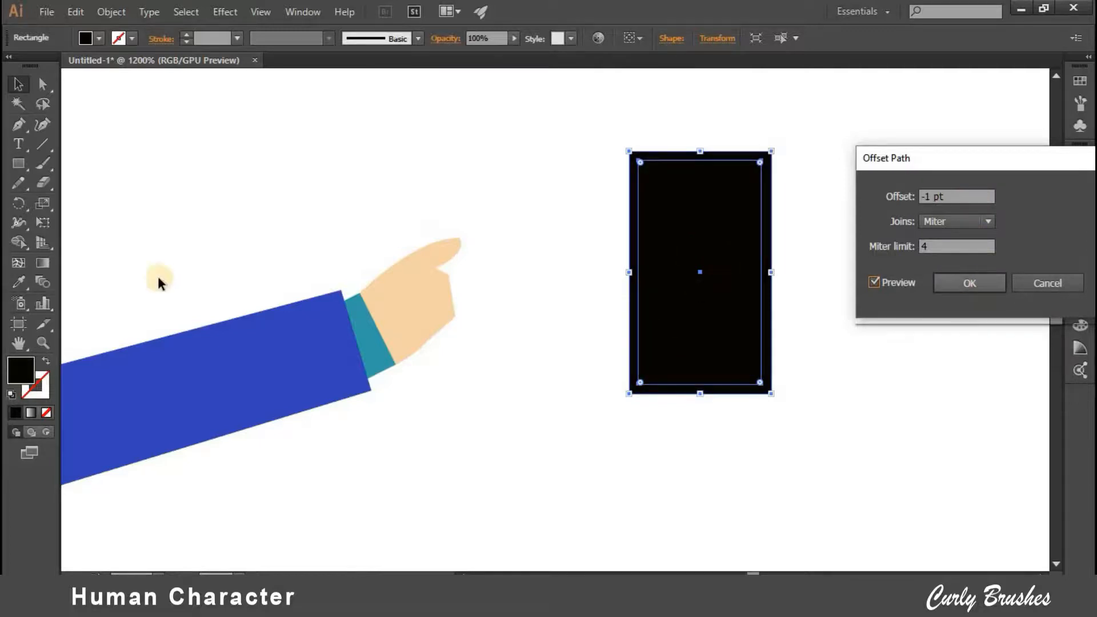
# - Fill the inner rectangle with white and deselect it
pyautogui.doubleClick(21, 370)
pyautogui.moveTo(652, 226); pyautogui.dragTo(621, 132)
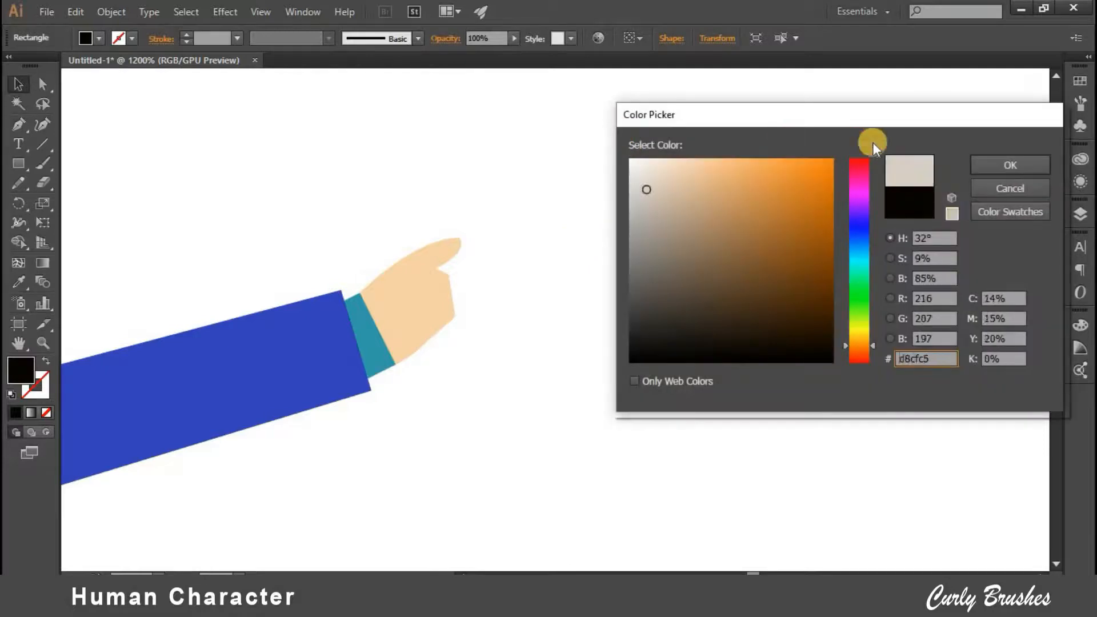
pyautogui.click(1010, 166)
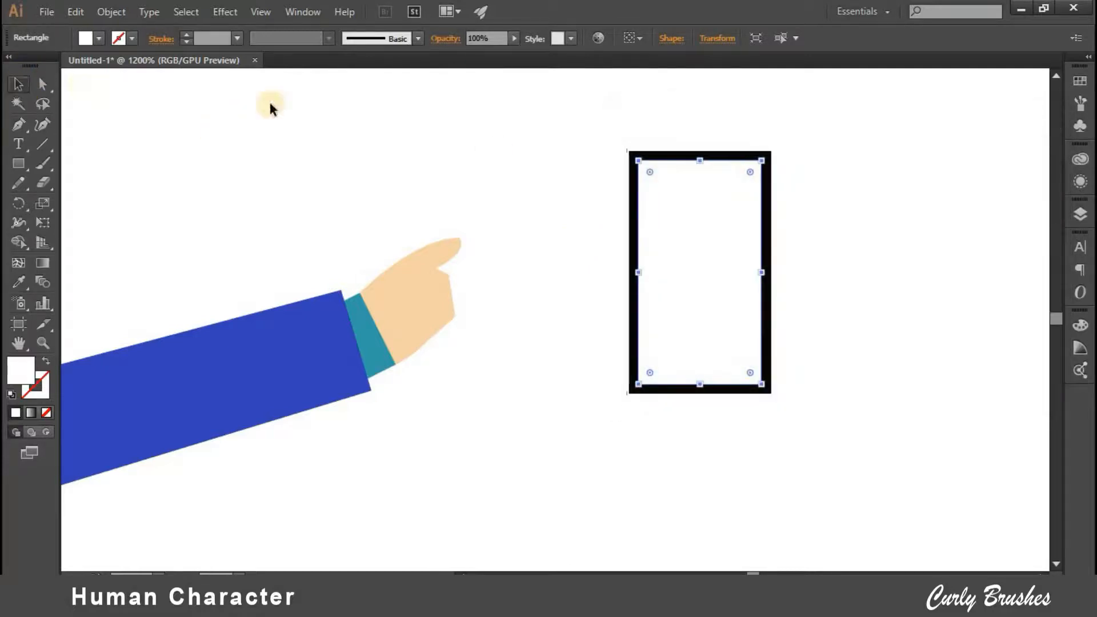
pyautogui.click(42, 84)
pyautogui.click(603, 191)
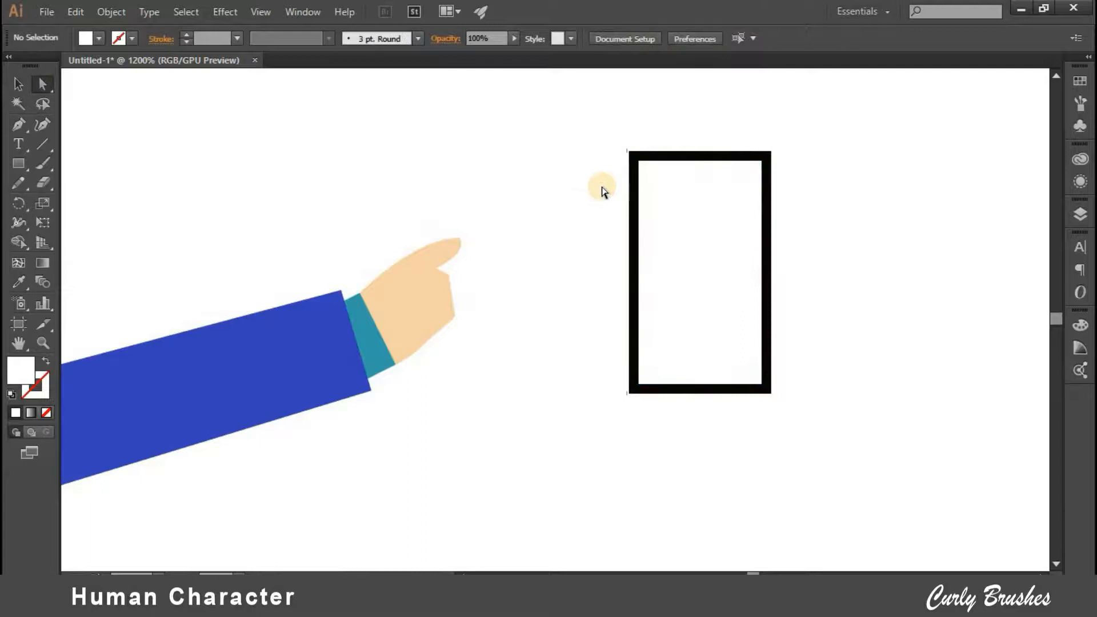
# - Select both phone rectangles and slightly round all their corners together
pyautogui.press('v')
pyautogui.click(631, 213)
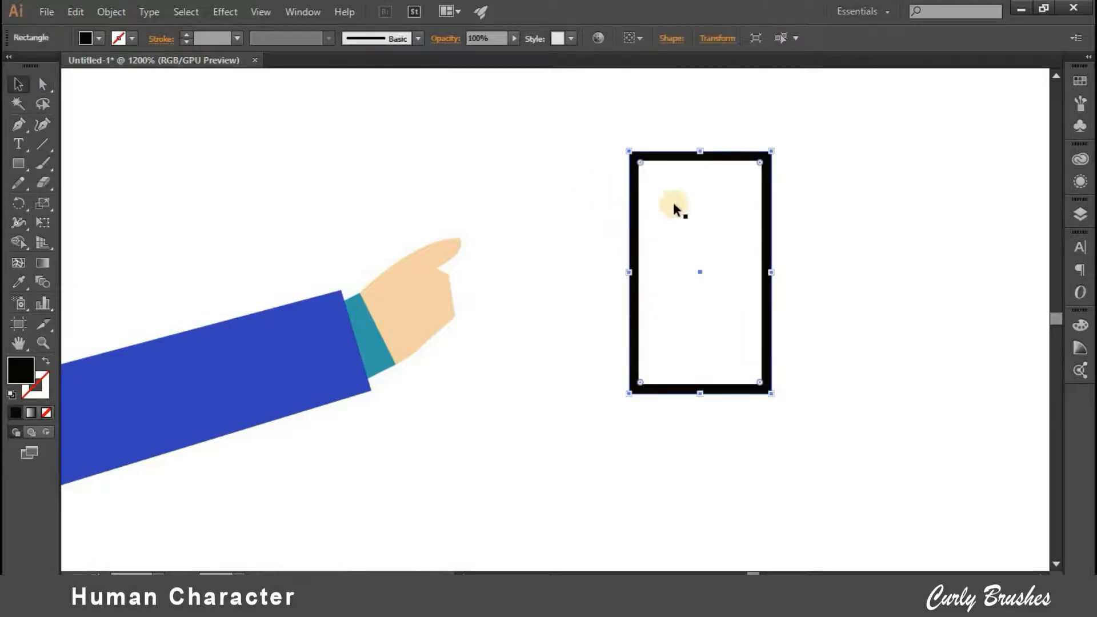
pyautogui.keyDown('shift'); pyautogui.click(635, 192); pyautogui.keyUp('shift')
pyautogui.click(679, 199)
pyautogui.click(42, 84)
pyautogui.click(654, 181)
pyautogui.moveTo(654, 181); pyautogui.dragTo(655, 177)
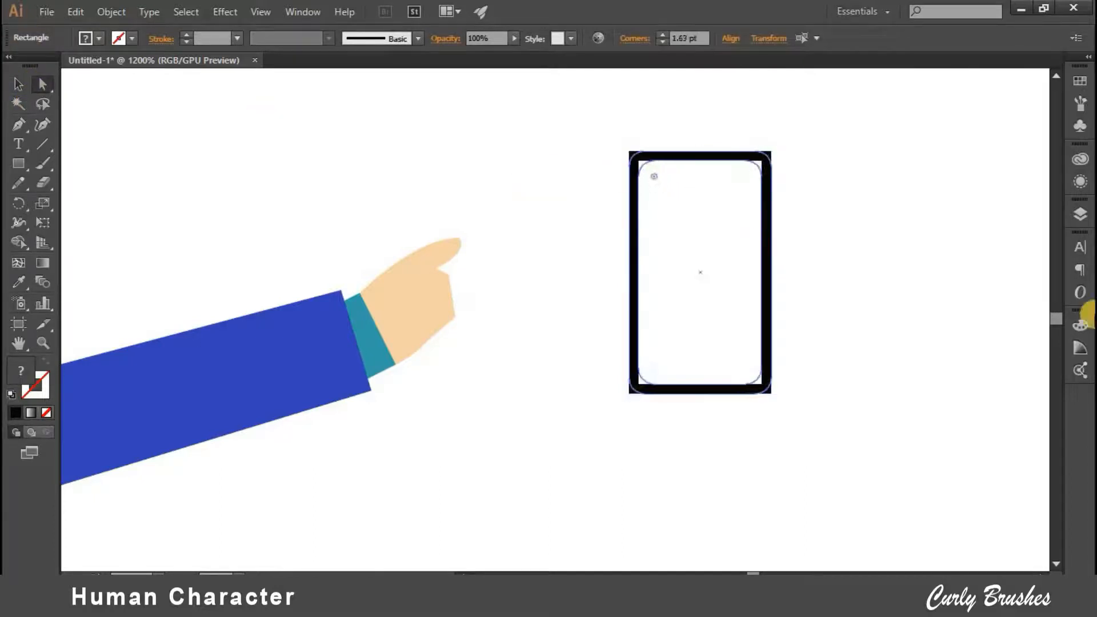
pyautogui.click(729, 285)
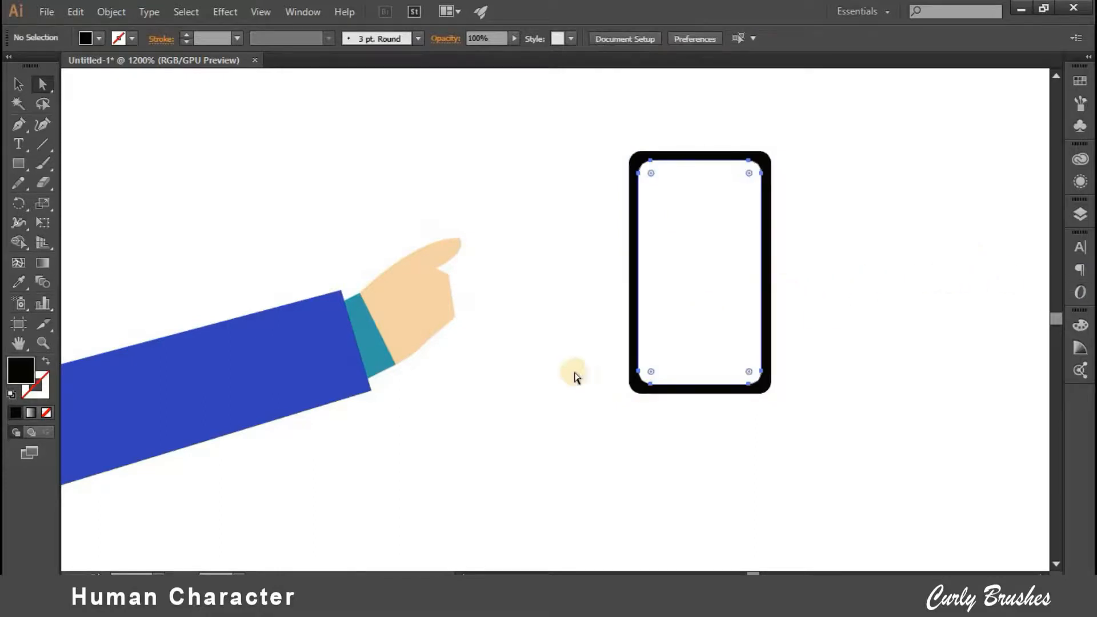
# - Fill the phone's inner screen rectangle with the light gray #c1bfbc
pyautogui.press('v')
pyautogui.click(703, 329)
pyautogui.click(572, 330)
pyautogui.click(700, 297)
pyautogui.doubleClick(25, 371)
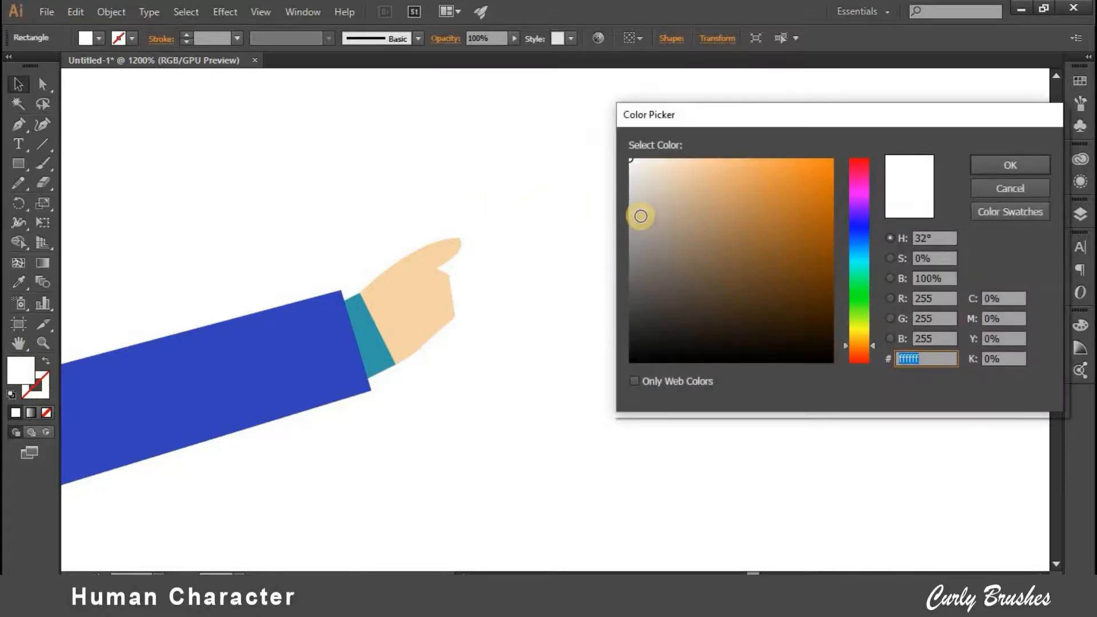
pyautogui.click(634, 208)
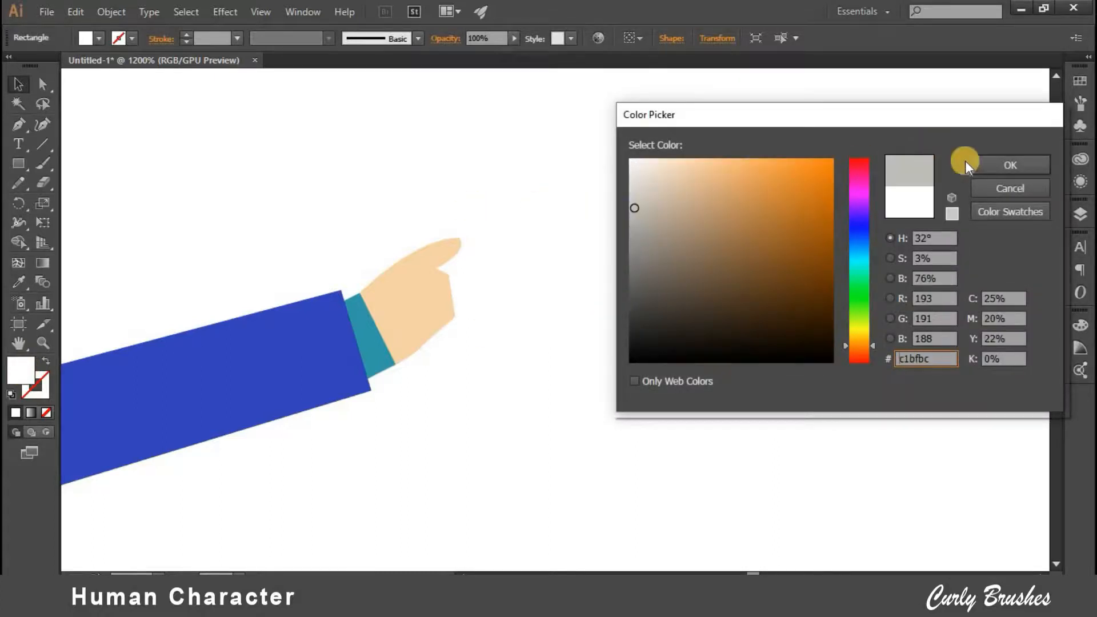
pyautogui.click(1010, 165)
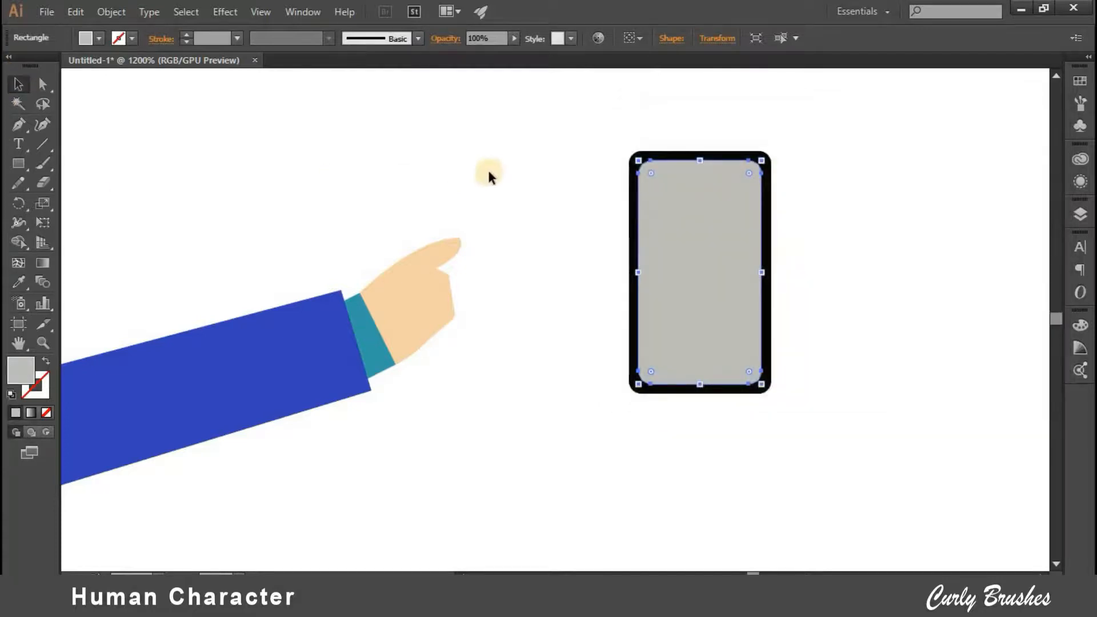
# - Group the phone's black body and gray screen, leaving nothing selected
pyautogui.moveTo(529, 88); pyautogui.dragTo(934, 436)
pyautogui.rightClick(770, 329)
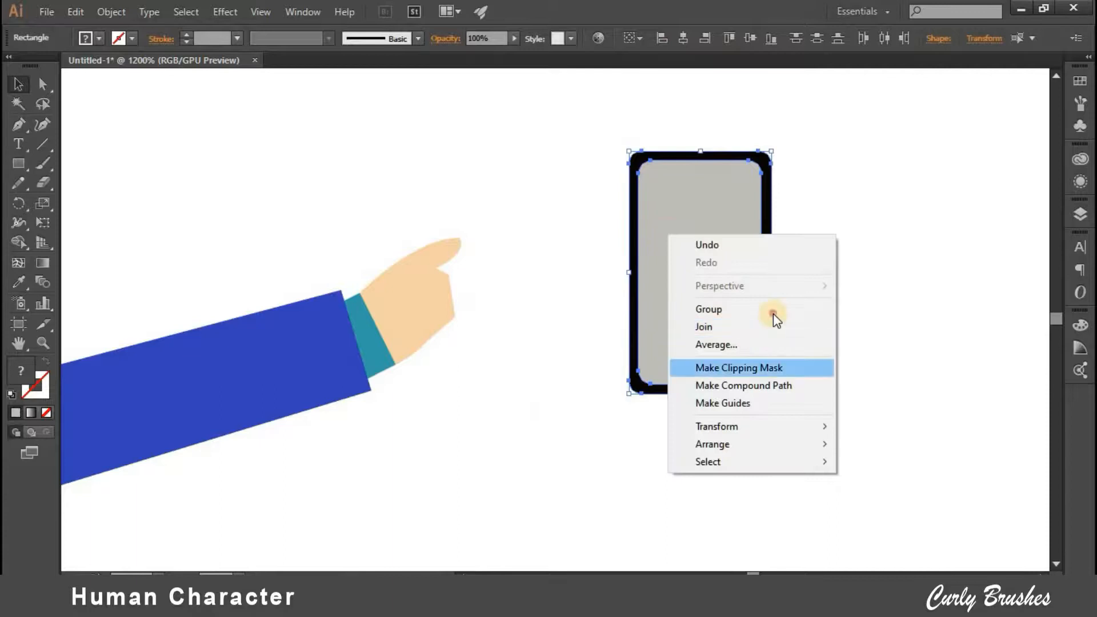
pyautogui.click(752, 309)
pyautogui.click(932, 350)
# - Place the phone group tilted to the right over the right hand and send it to the back
pyautogui.click(767, 384)
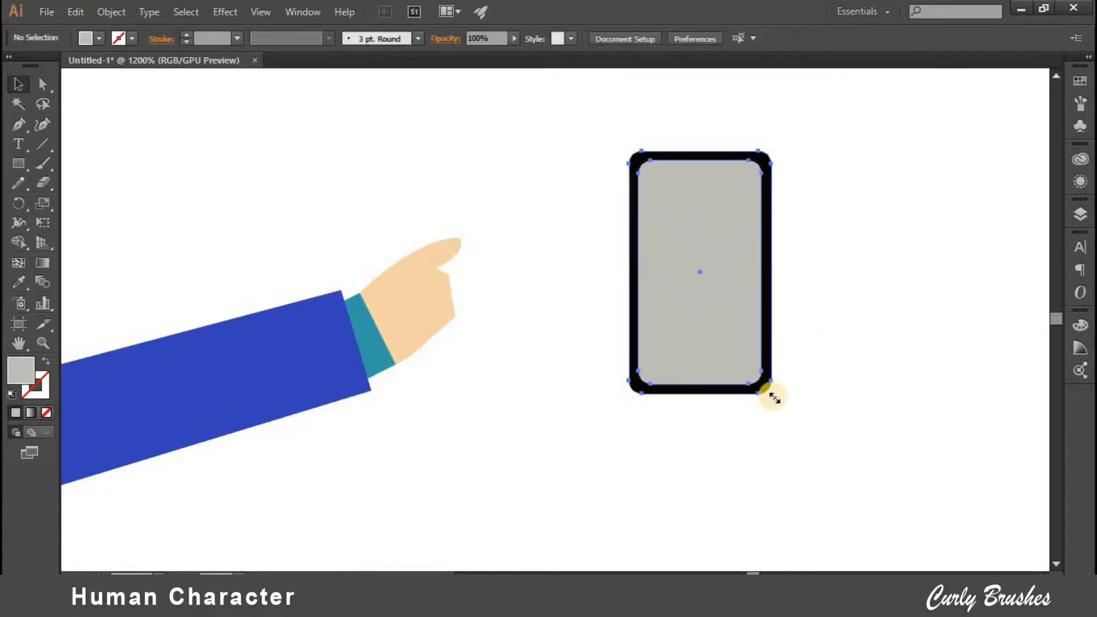
pyautogui.moveTo(644, 314); pyautogui.dragTo(457, 252)
pyautogui.rightClick(458, 251)
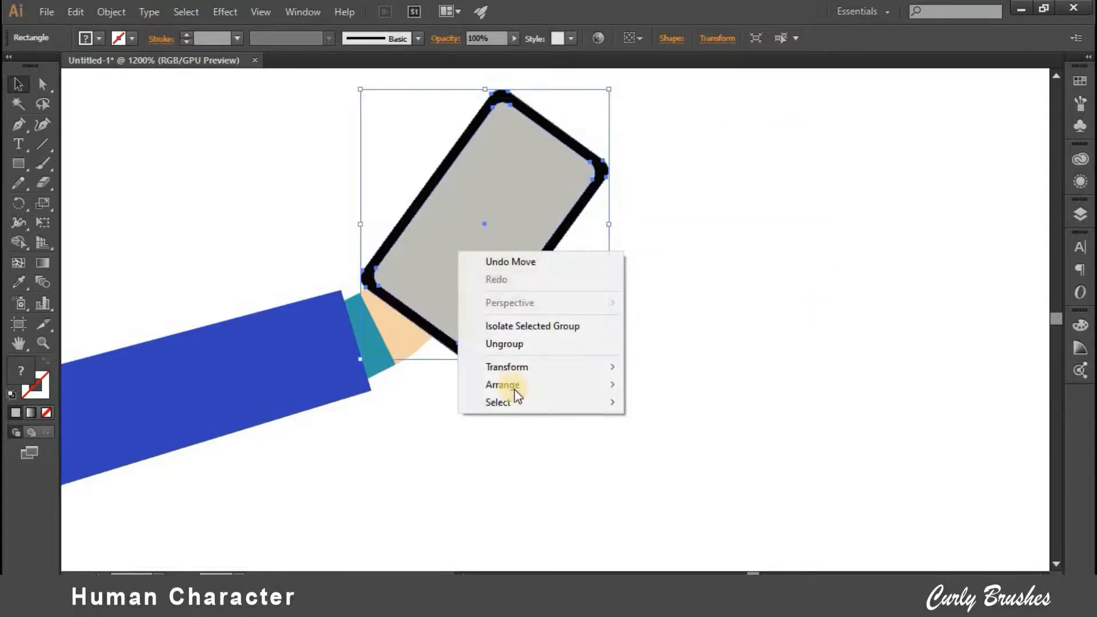
pyautogui.click(712, 437)
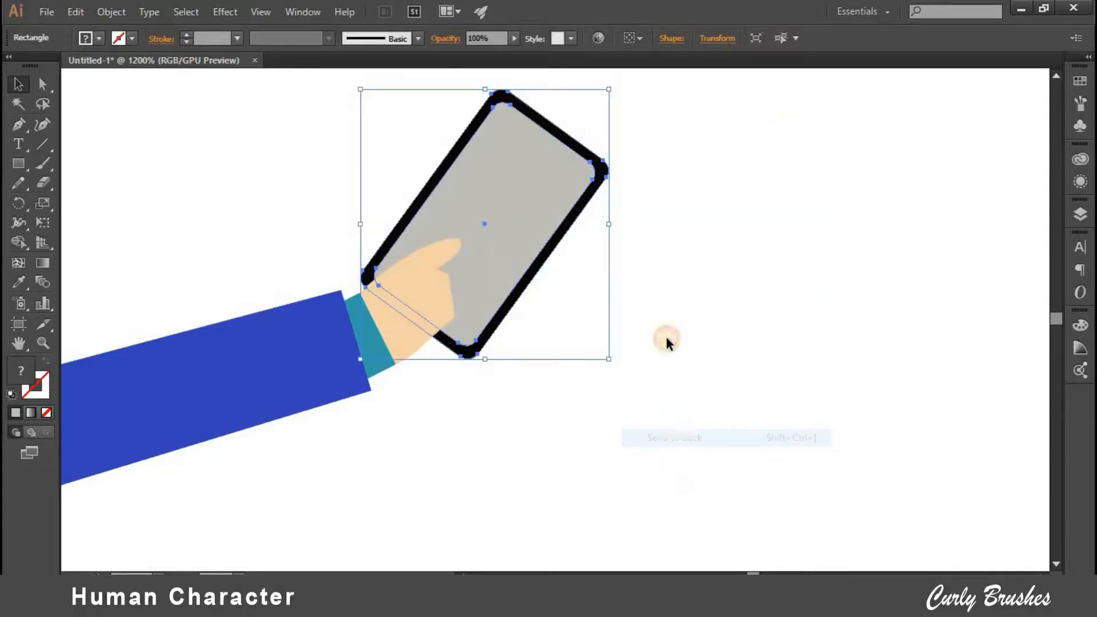
# - Scale the phone down to suit the hand and tuck its lower end behind the palm and thumb
pyautogui.click(488, 203)
pyautogui.moveTo(488, 203); pyautogui.dragTo(623, 210)
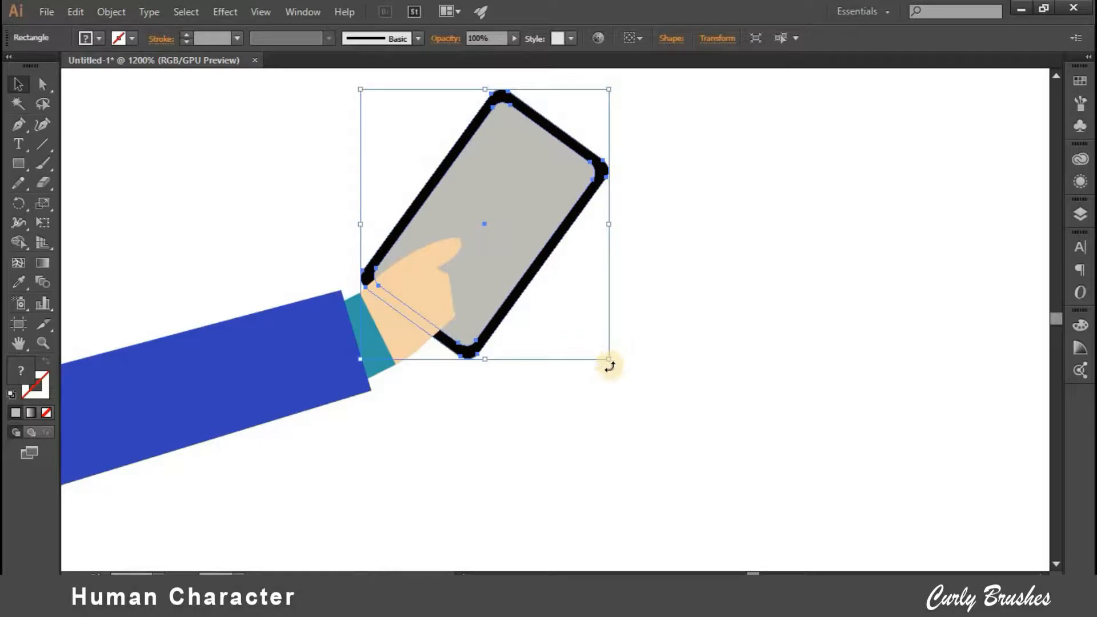
pyautogui.moveTo(608, 360); pyautogui.dragTo(487, 254)
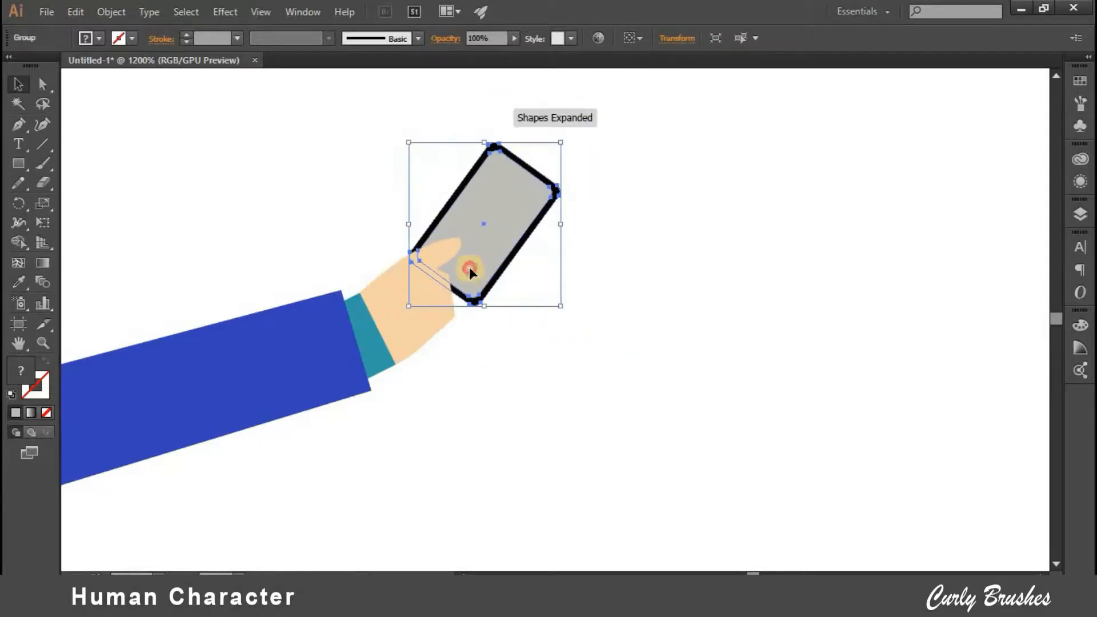
pyautogui.click(613, 285)
pyautogui.click(474, 295)
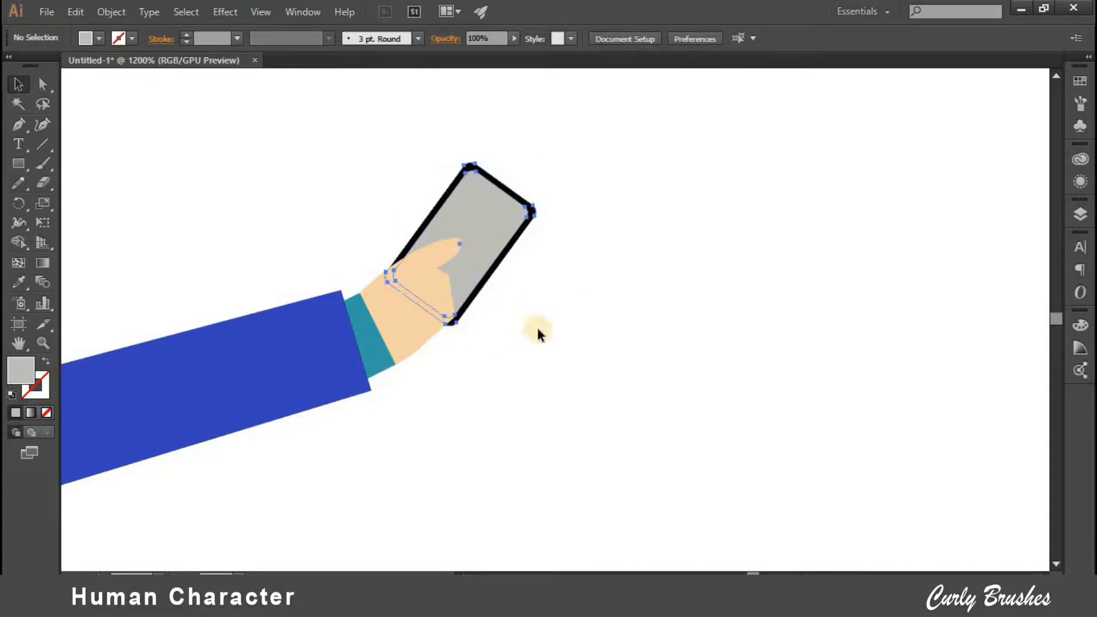
pyautogui.click(566, 326)
# - Reorder the layer objects so the phone group lies in front of the palm and the thumb path lies in front of the phone
pyautogui.click(1079, 217)
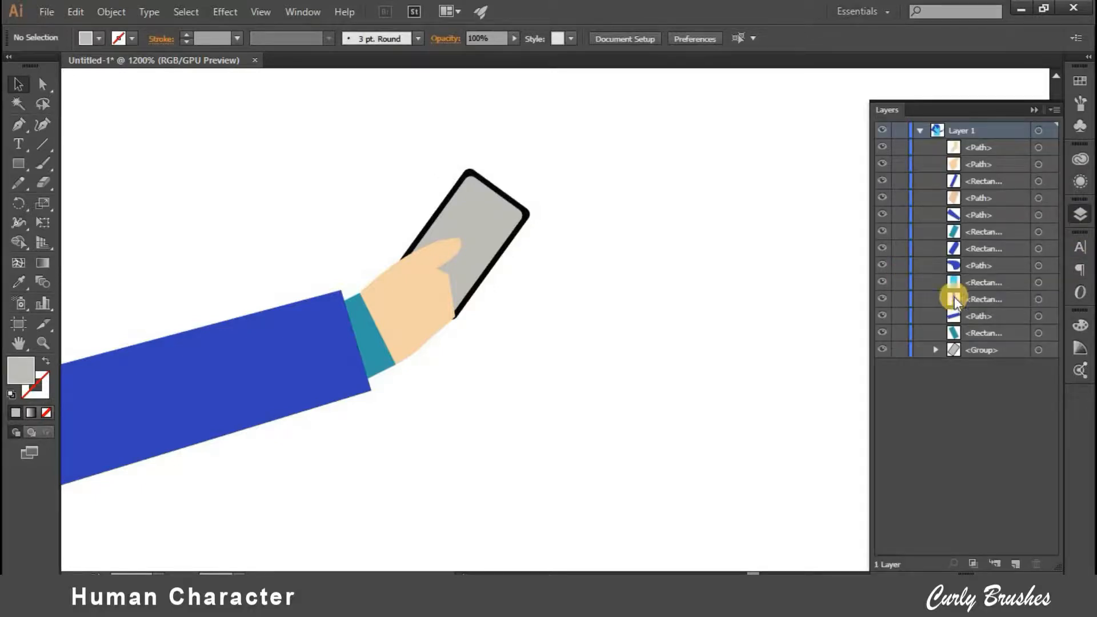
pyautogui.click(989, 347)
pyautogui.moveTo(988, 347); pyautogui.dragTo(1010, 138)
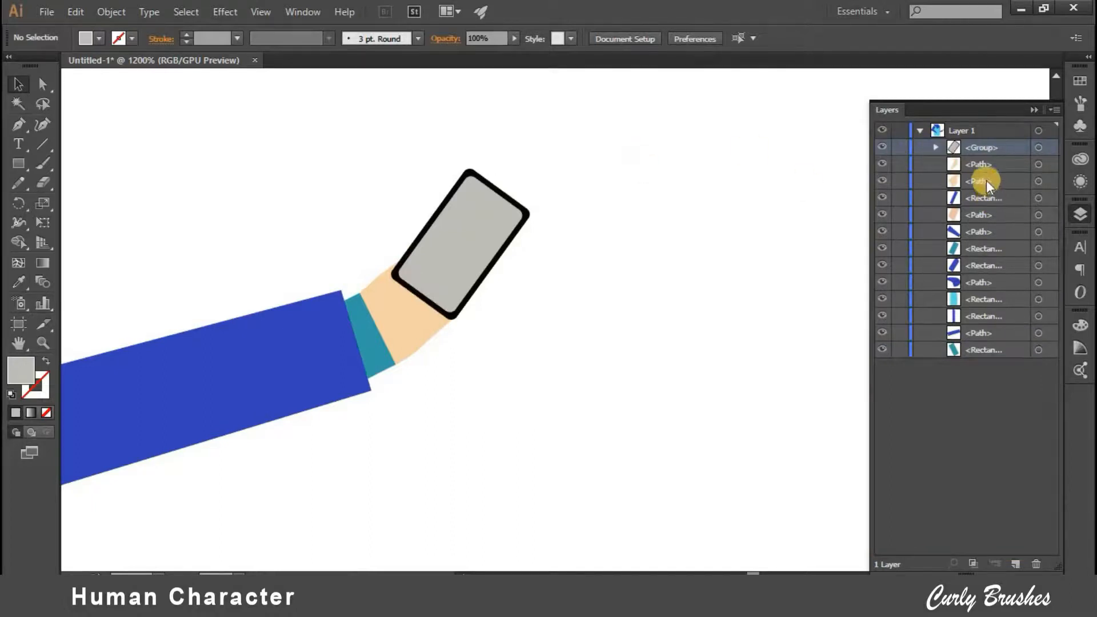
pyautogui.moveTo(986, 180); pyautogui.dragTo(985, 138)
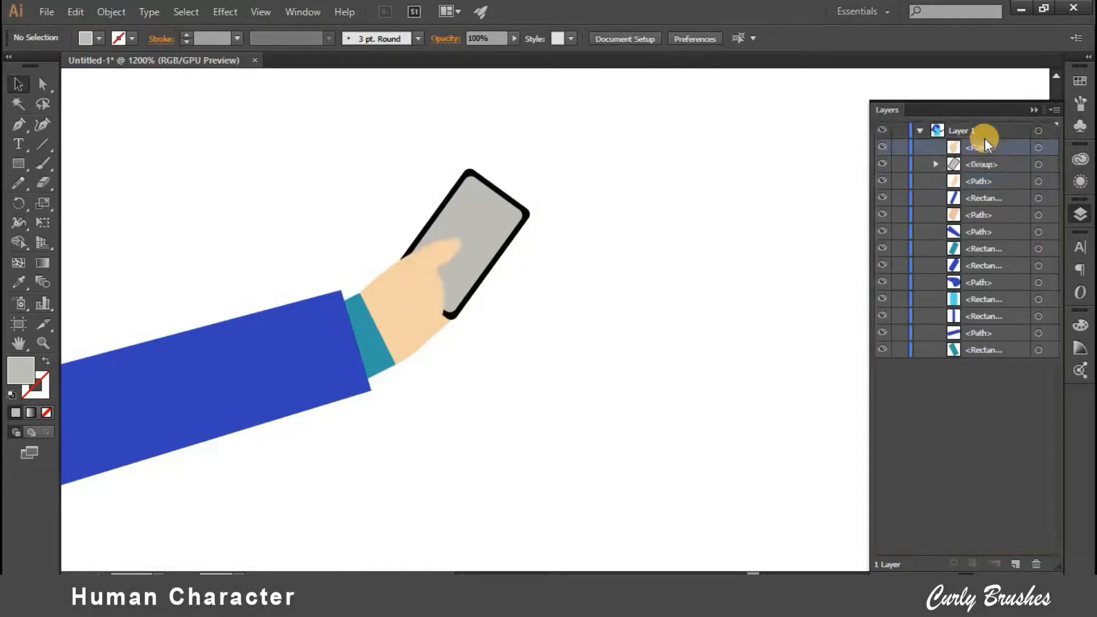
pyautogui.click(1037, 113)
# - Add an anchor point at the middle of the light-blue torso's bottom edge and round it into a downward curve
pyautogui.hotkey('ctrl', '-')
pyautogui.hotkey('ctrl', '-')
pyautogui.hotkey('ctrl', '-')
pyautogui.hotkey('ctrl', '-')
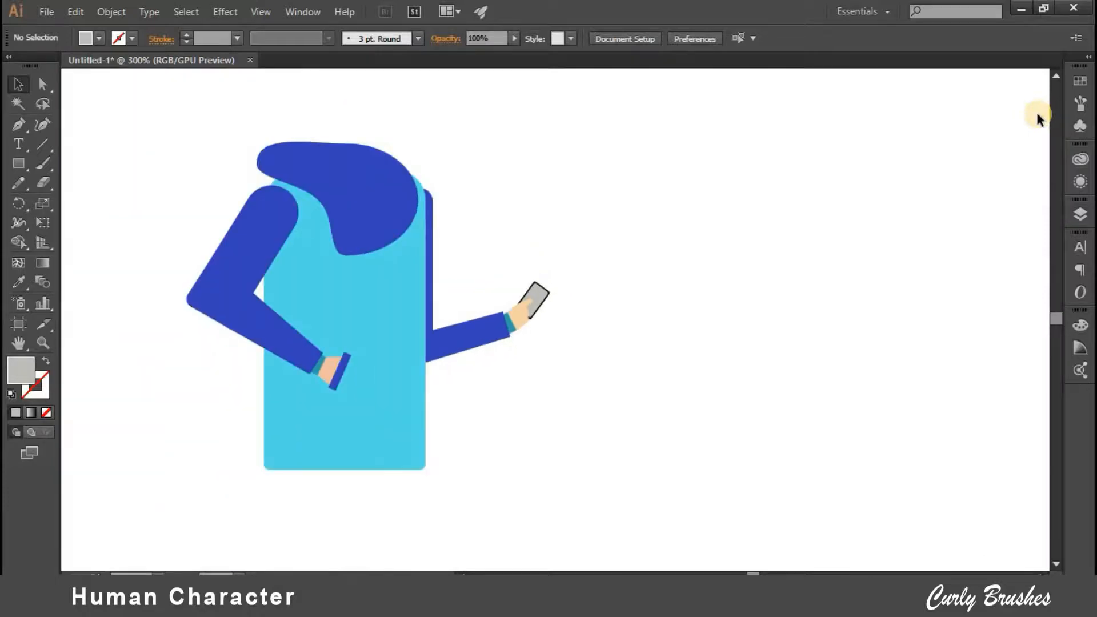
pyautogui.scroll(-2, 917, 213)
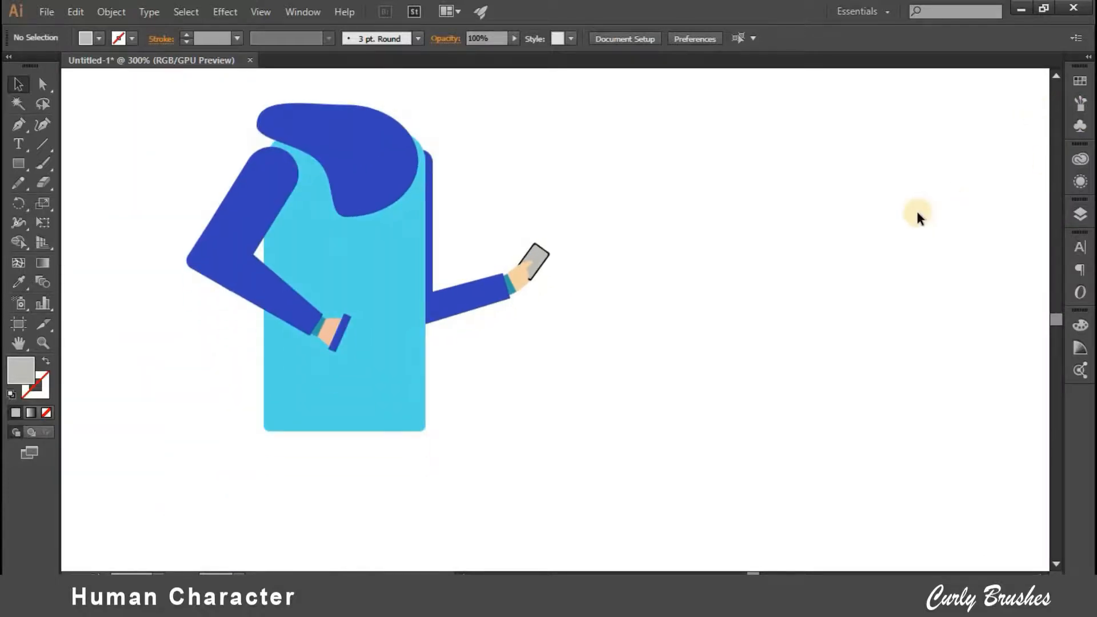
pyautogui.hotkey('ctrl', '-')
pyautogui.scroll(-2, 836, 240)
pyautogui.press('a')
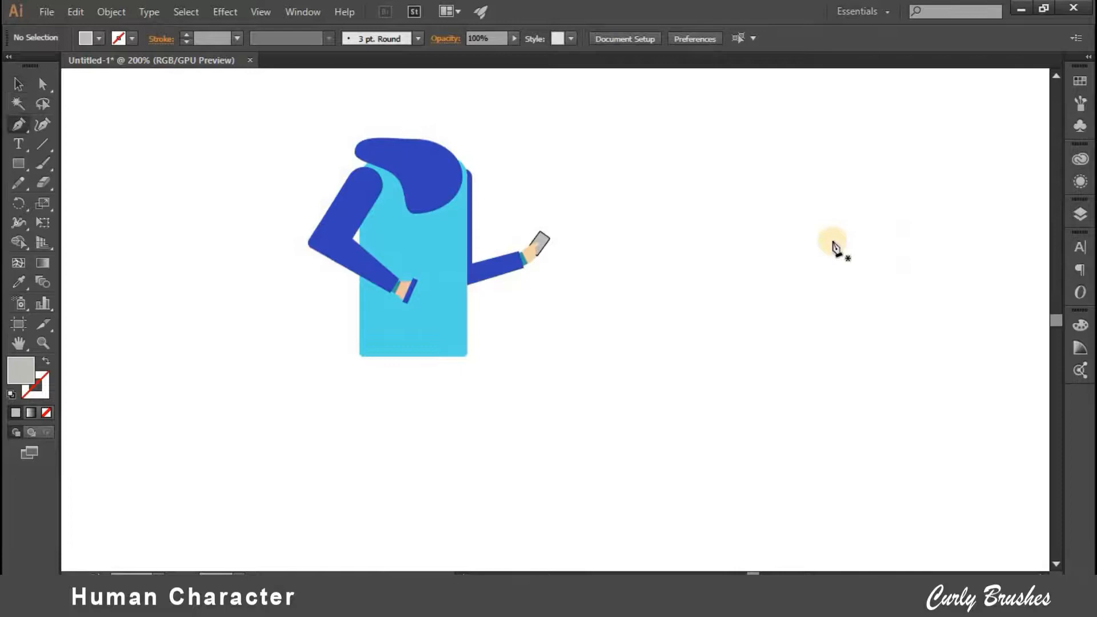
pyautogui.click(424, 313)
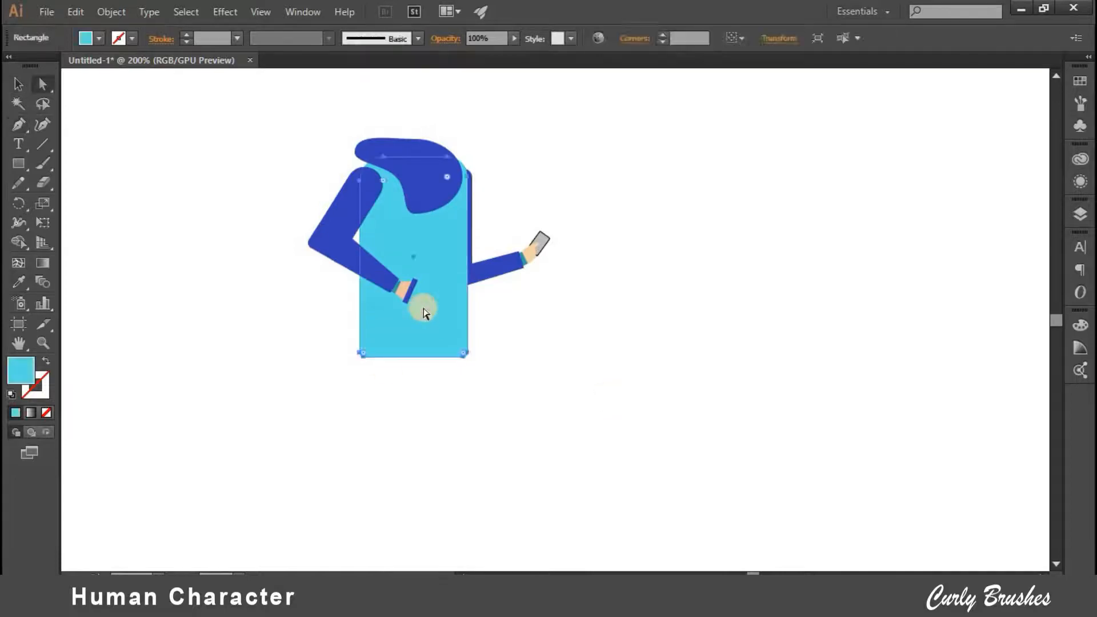
pyautogui.scroll(-2, 424, 313)
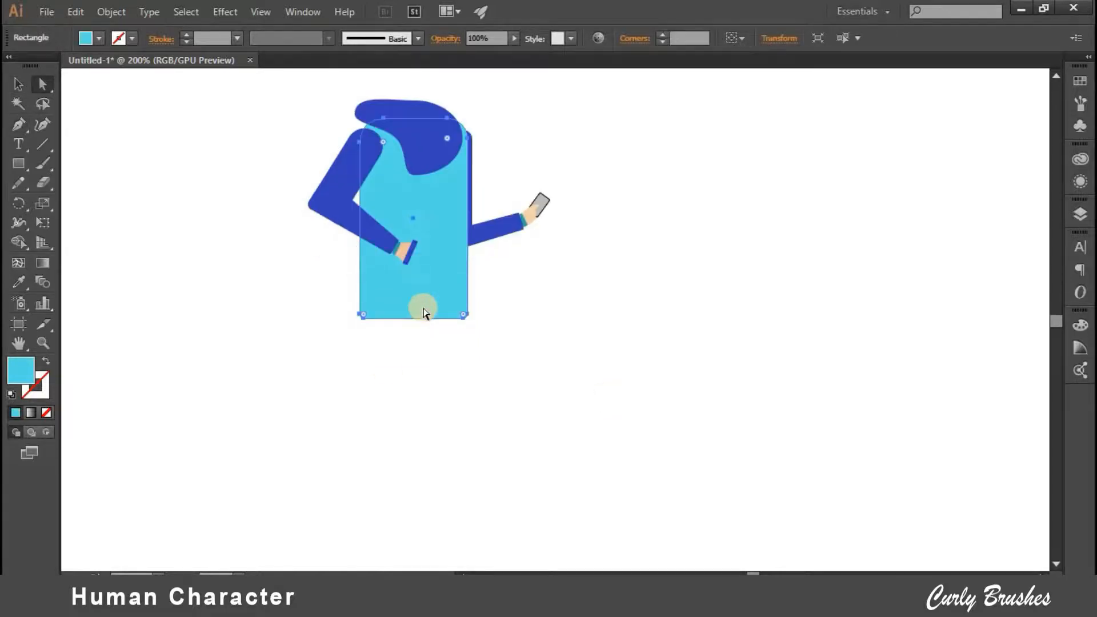
pyautogui.press('p')
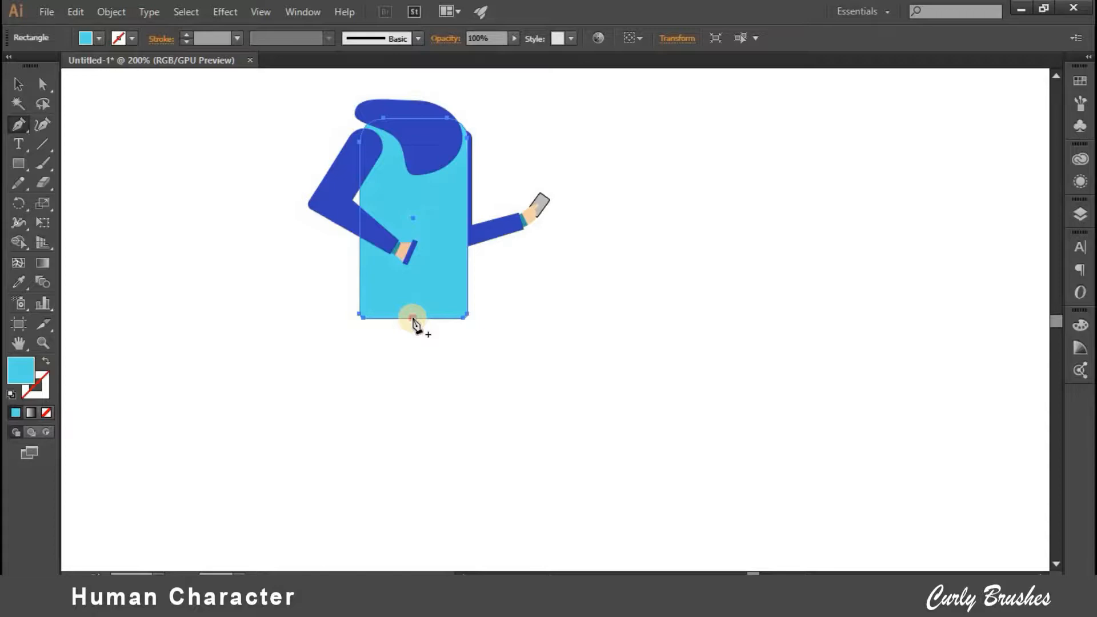
pyautogui.click(413, 319)
pyautogui.press('a')
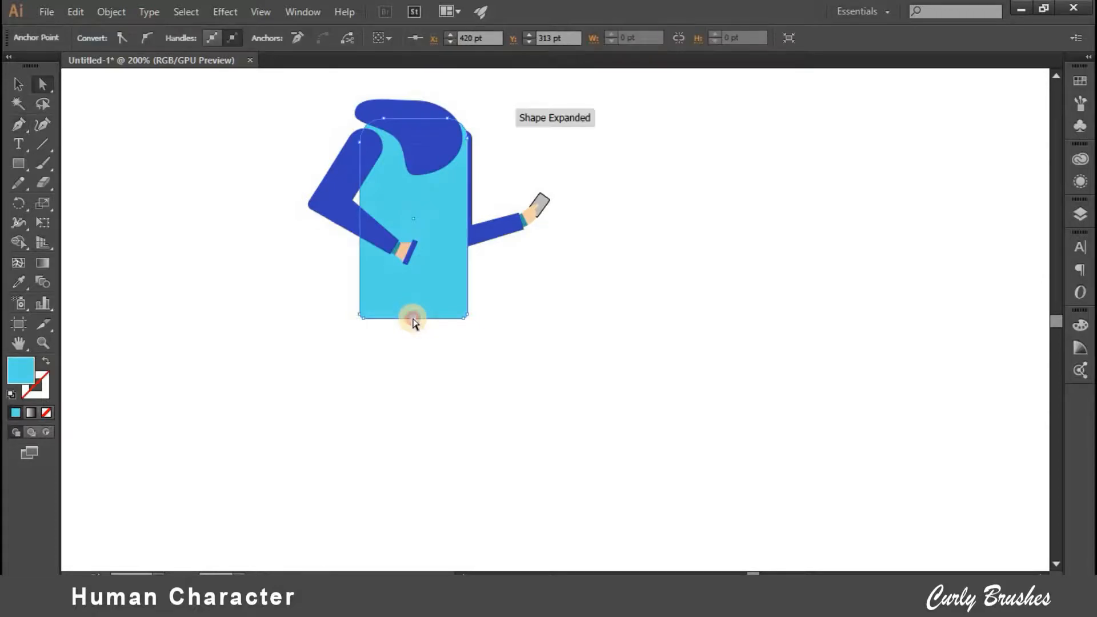
pyautogui.moveTo(413, 319); pyautogui.dragTo(412, 258)
pyautogui.click(564, 333)
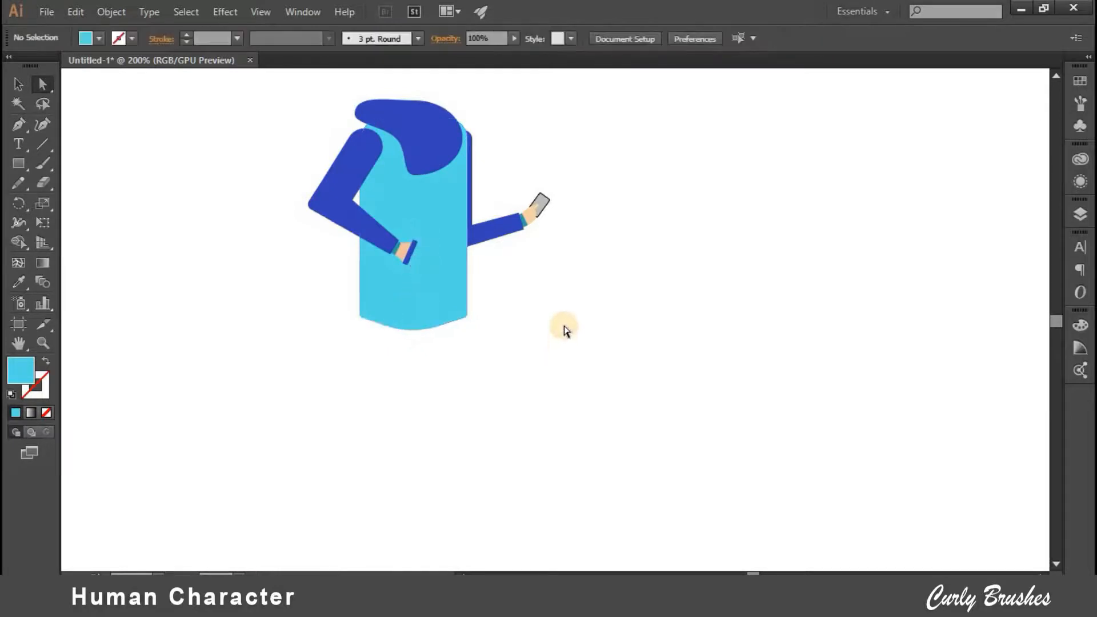
# - Draw a torso-wide gray rectangle without stroke across the torso's lower end and send it to the back
pyautogui.press('m')
pyautogui.scroll(-2, 367, 237)
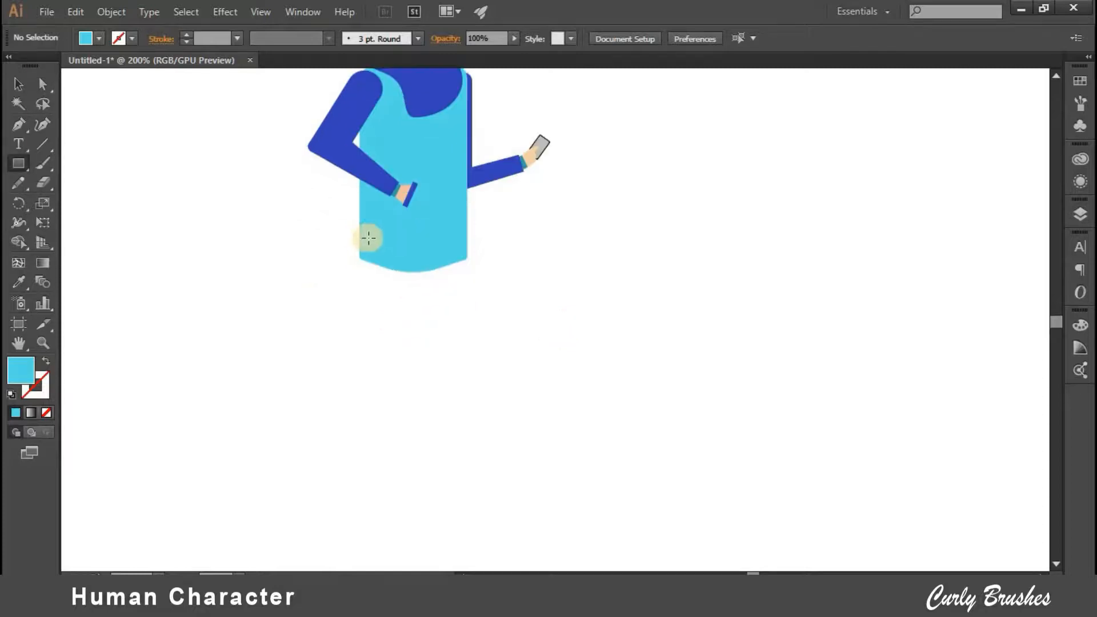
pyautogui.moveTo(359, 242); pyautogui.dragTo(465, 281)
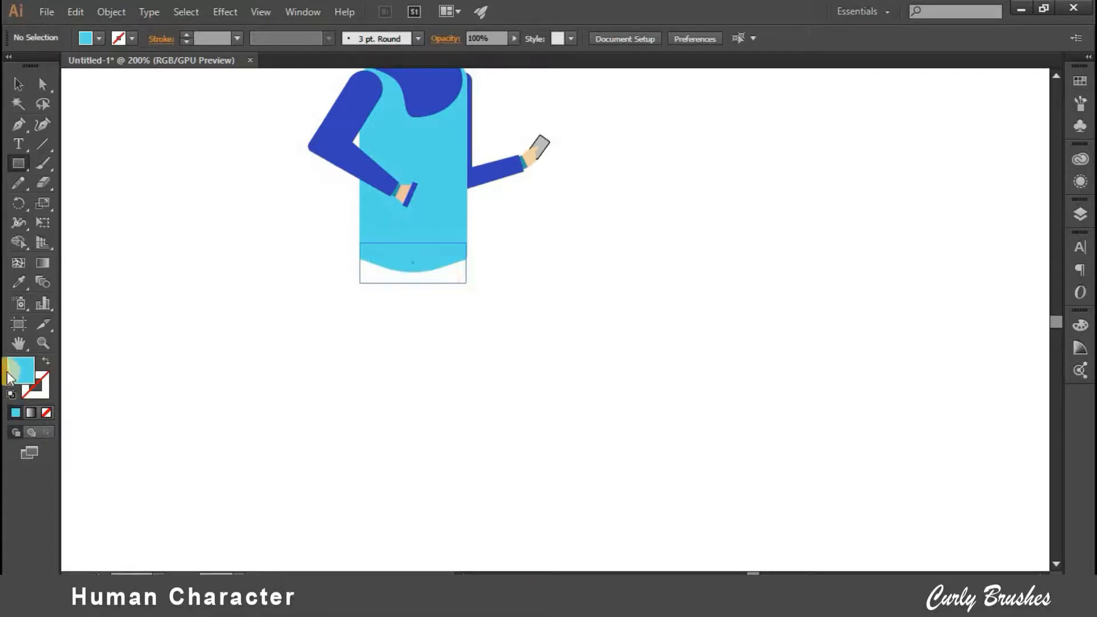
pyautogui.doubleClick(41, 365)
pyautogui.click(634, 229)
pyautogui.click(1009, 167)
pyautogui.rightClick(386, 261)
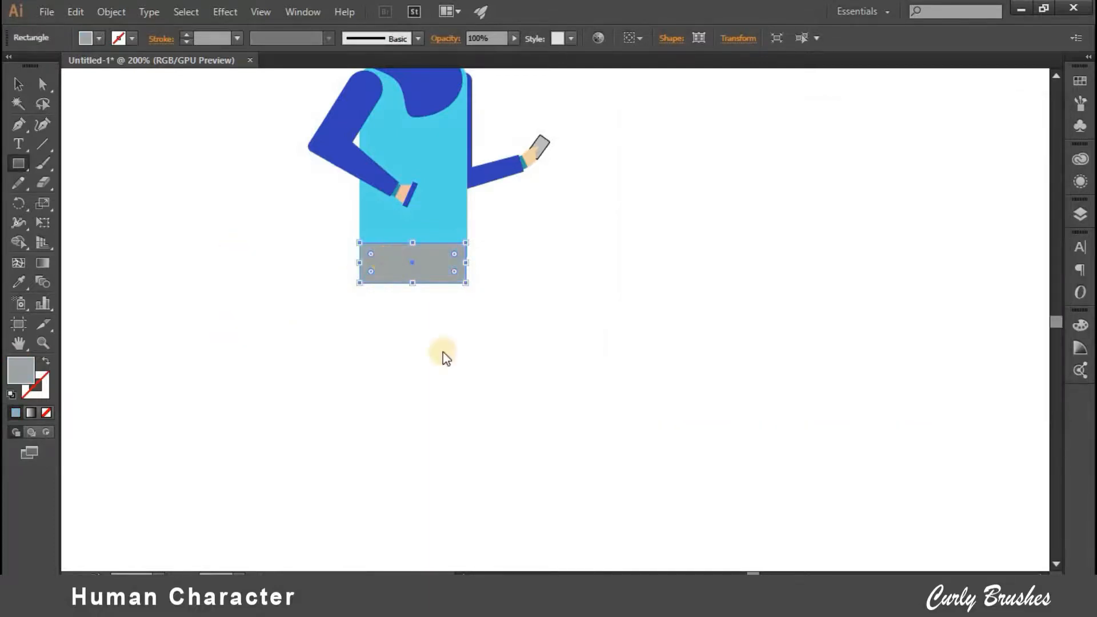
pyautogui.moveTo(434, 488)
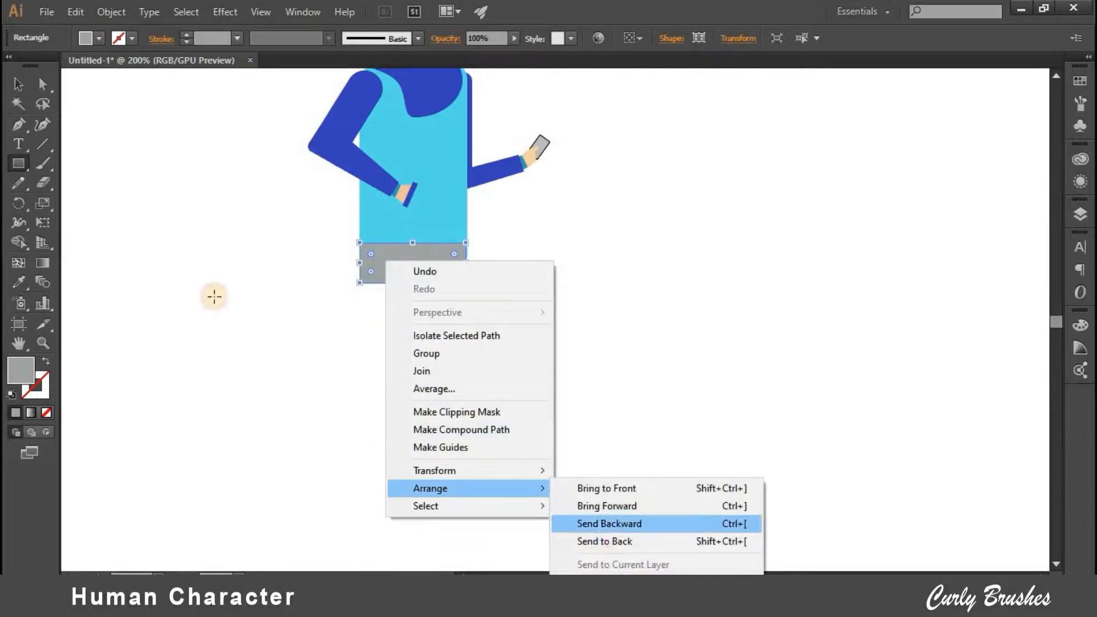
pyautogui.click(605, 541)
# - Add a middle anchor point to the gray band's bottom edge and round it into a curve matching the torso's hem
pyautogui.click(43, 84)
pyautogui.click(42, 84)
pyautogui.press('p')
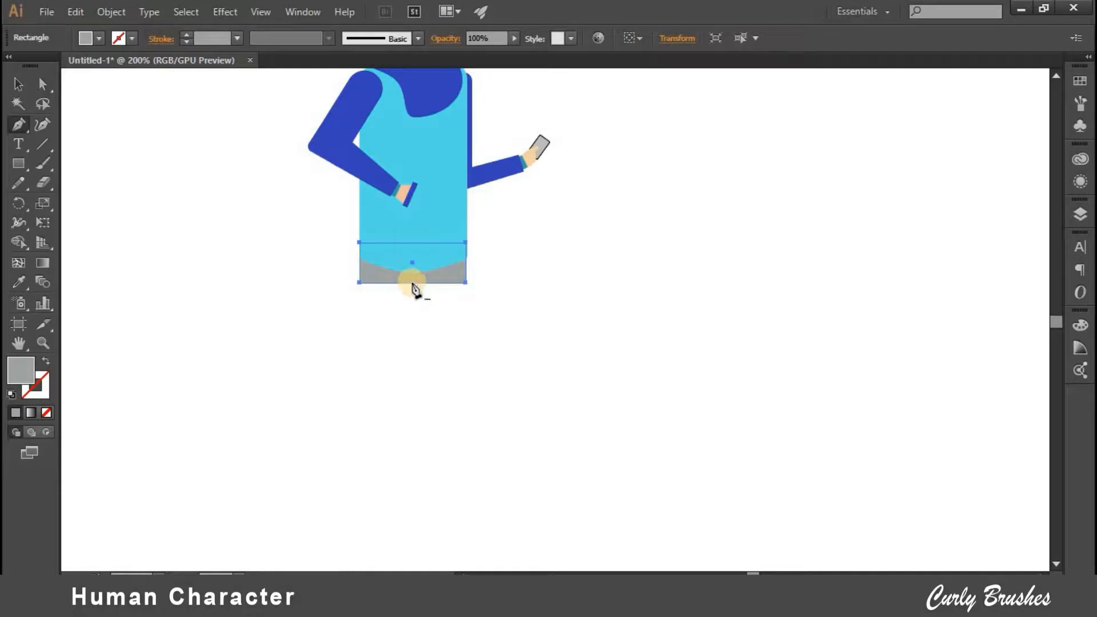
pyautogui.click(413, 284)
pyautogui.press('a')
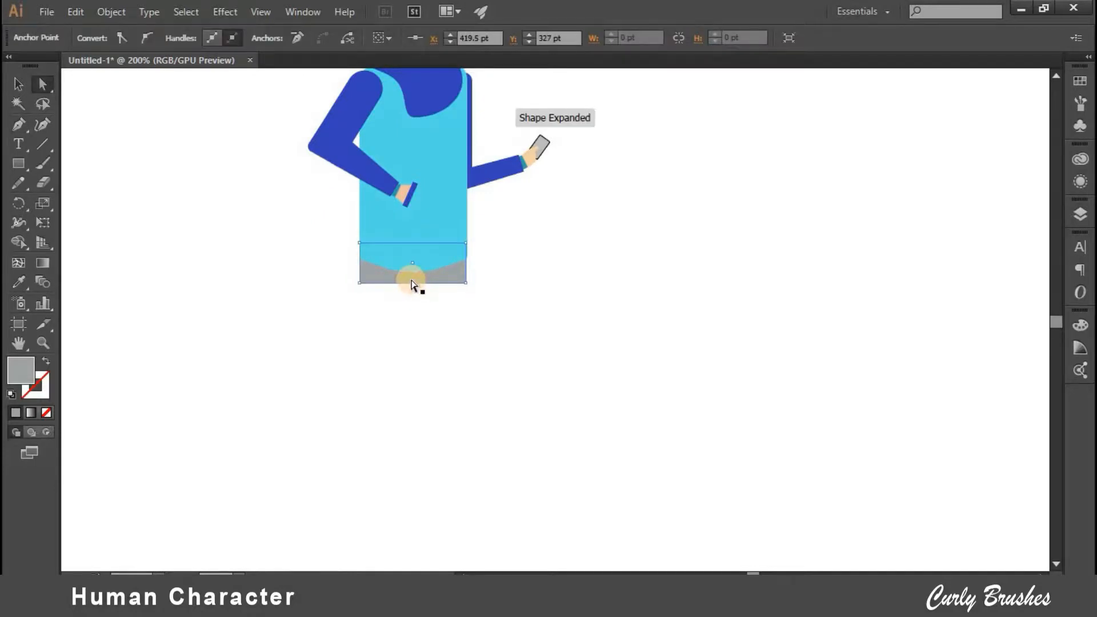
pyautogui.click(411, 289)
pyautogui.moveTo(411, 290); pyautogui.dragTo(412, 143)
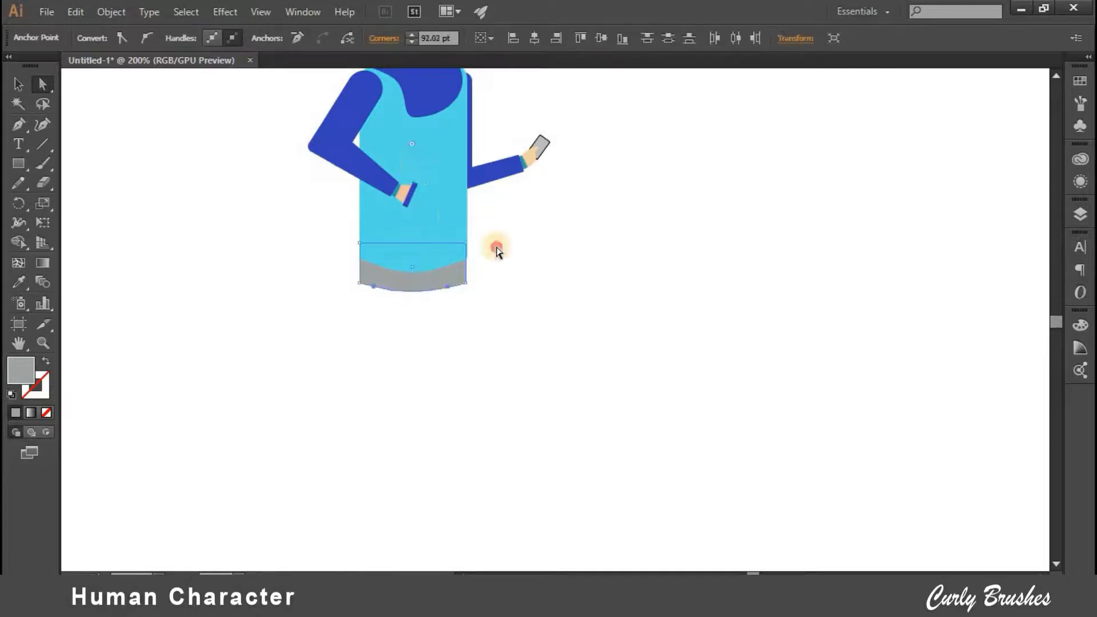
pyautogui.click(497, 251)
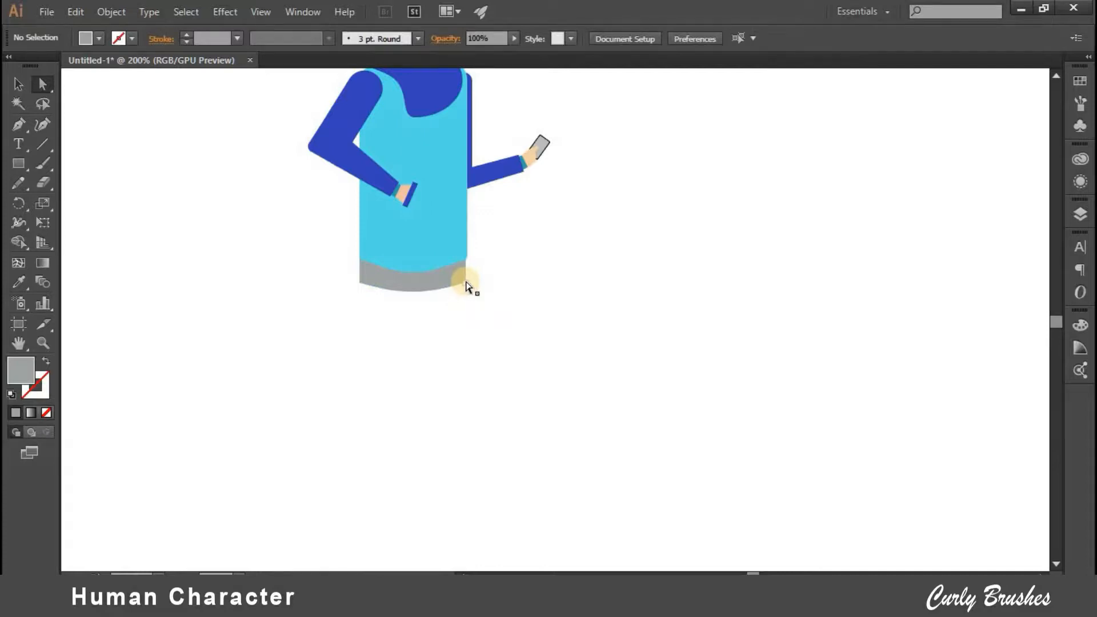
# - Draw a tall, narrow rectangle beside the figure for a leg and fill it with the sleeve's blue
pyautogui.scroll(1, 468, 286)
pyautogui.press('m')
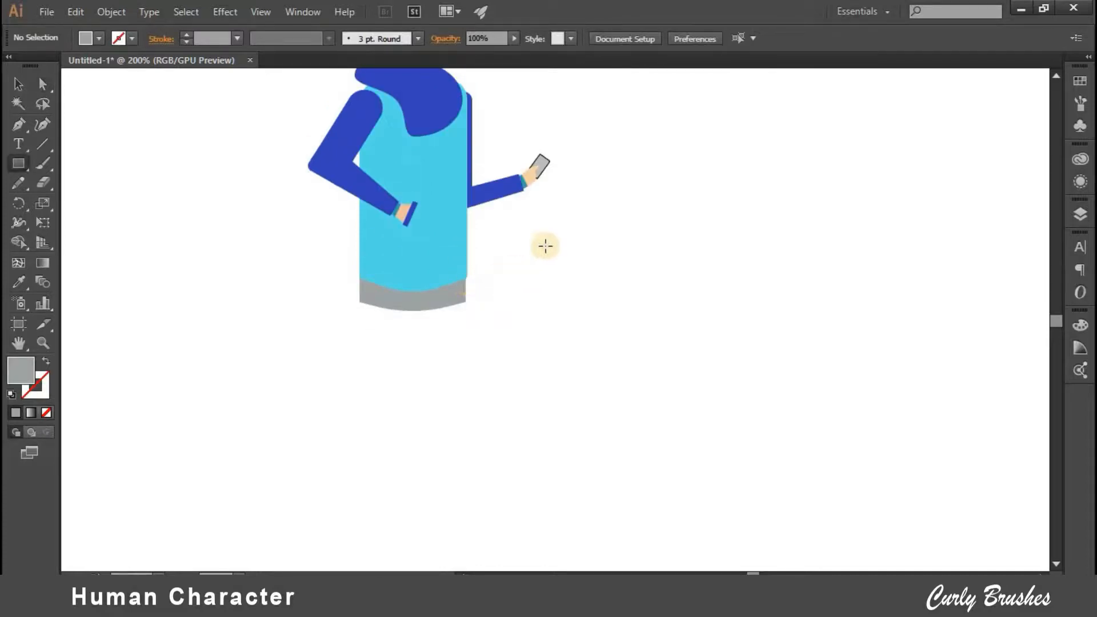
pyautogui.moveTo(692, 413); pyautogui.dragTo(661, 379)
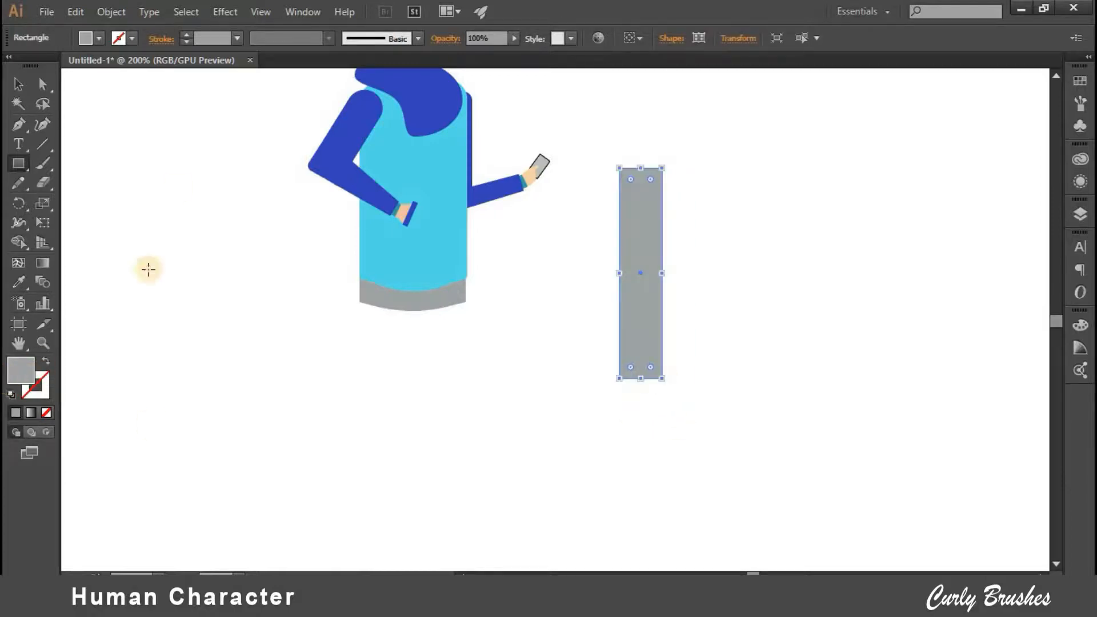
pyautogui.press('i')
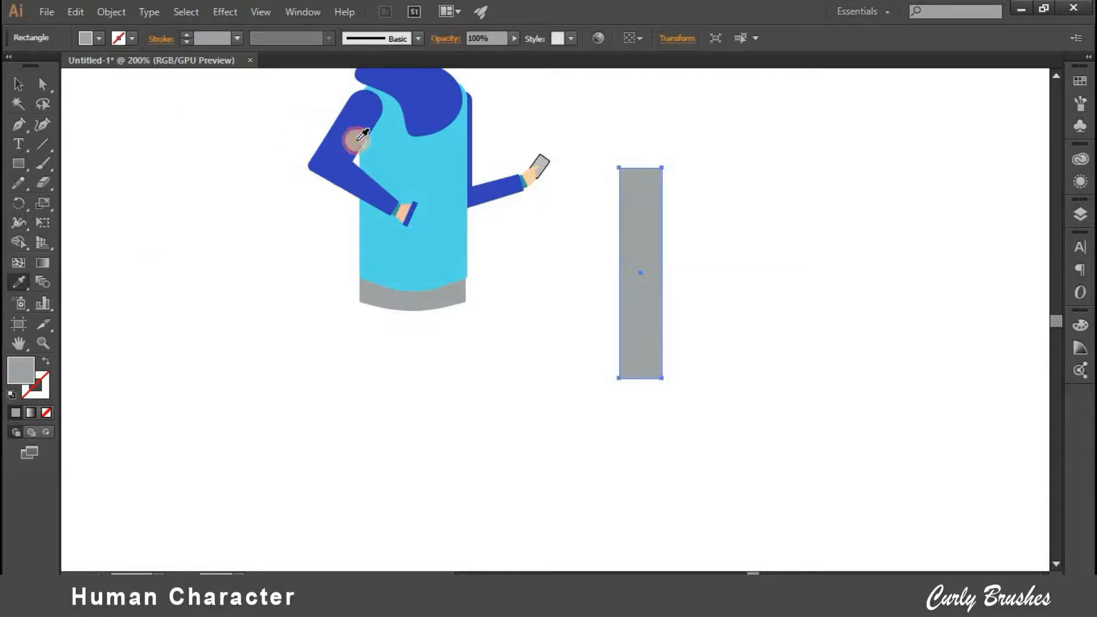
pyautogui.click(362, 135)
pyautogui.click(17, 83)
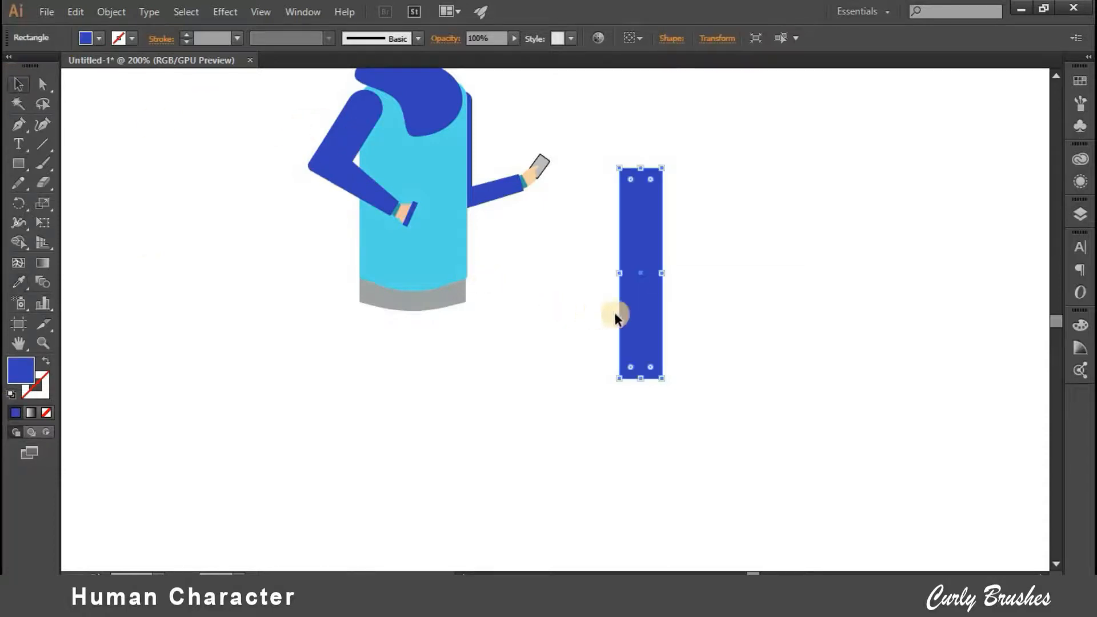
# - Taper the blue leg rectangle by moving its lower right corner inward
pyautogui.press('a')
pyautogui.click(661, 379)
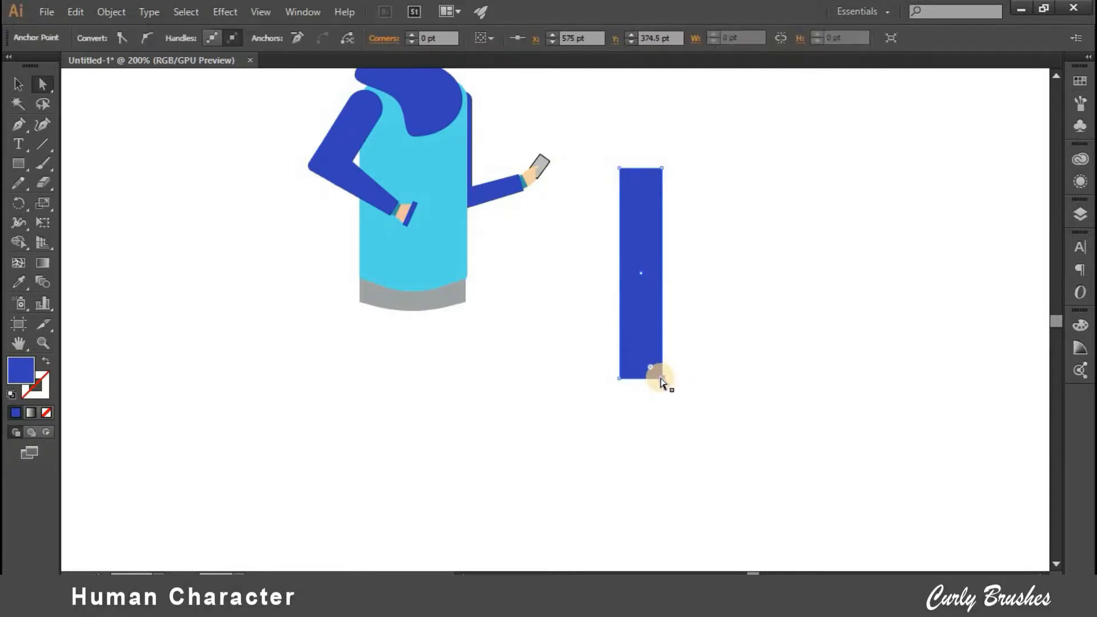
pyautogui.moveTo(652, 380); pyautogui.dragTo(649, 377)
# - Place the tapered leg under the left half of the torso, slightly inside its edge, and send it to the back
pyautogui.moveTo(360, 416); pyautogui.dragTo(382, 393)
pyautogui.rightClick(418, 374)
pyautogui.moveTo(425, 365)
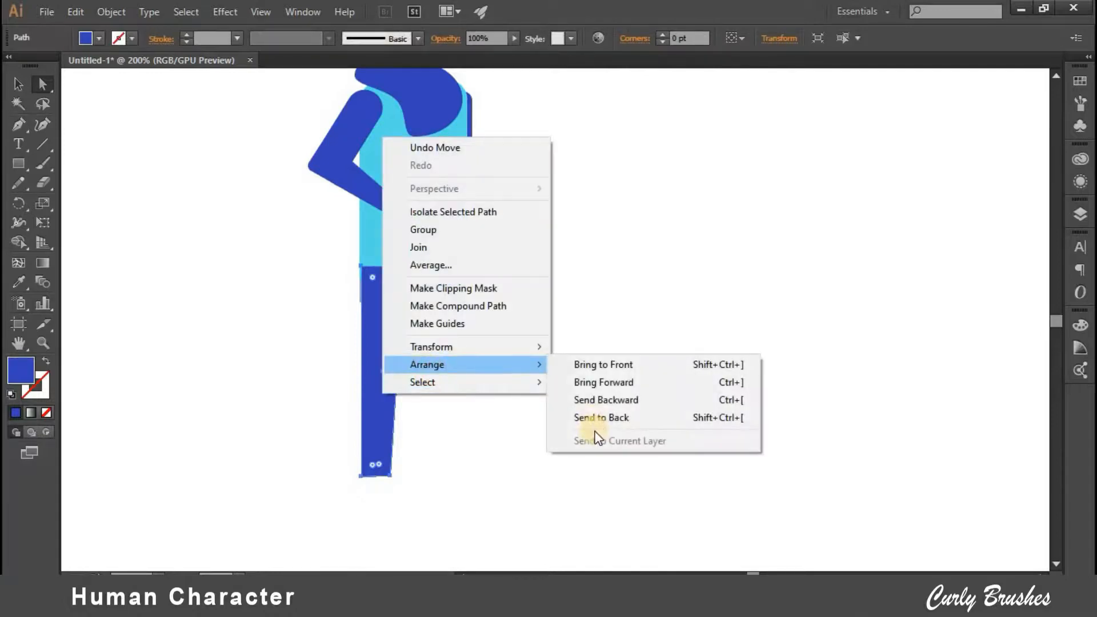
pyautogui.click(595, 417)
pyautogui.click(487, 443)
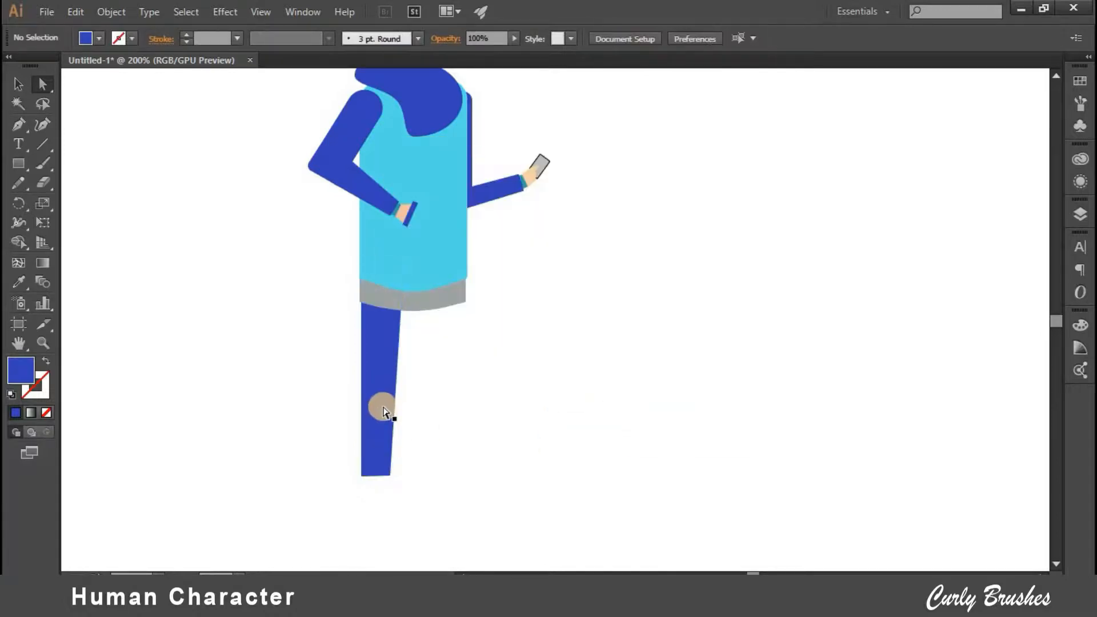
pyautogui.moveTo(391, 403); pyautogui.dragTo(400, 403)
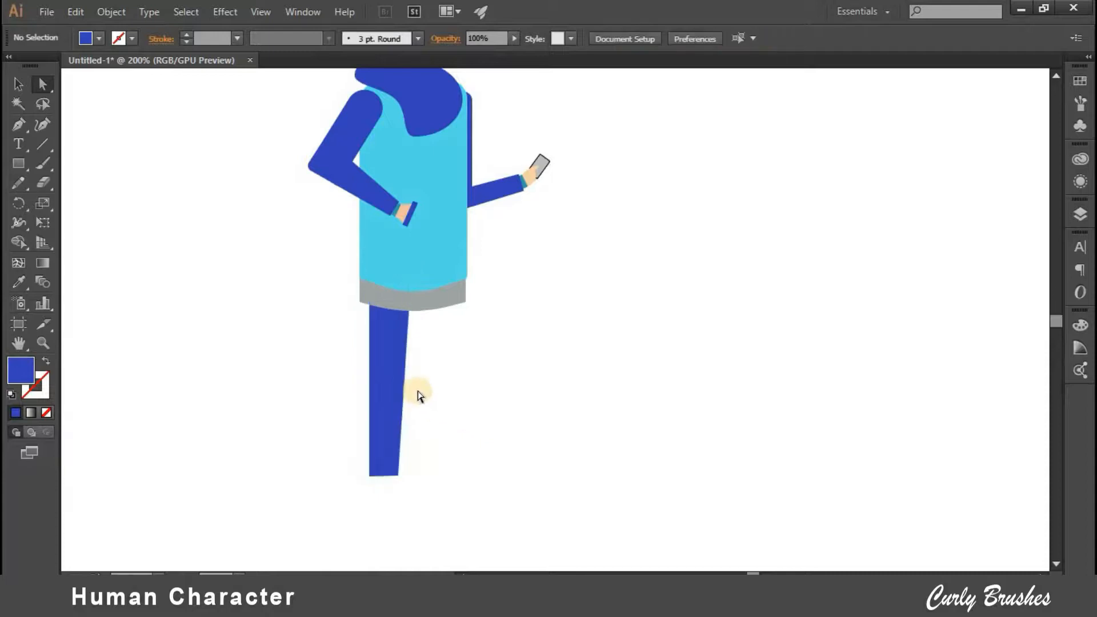
pyautogui.click(396, 386)
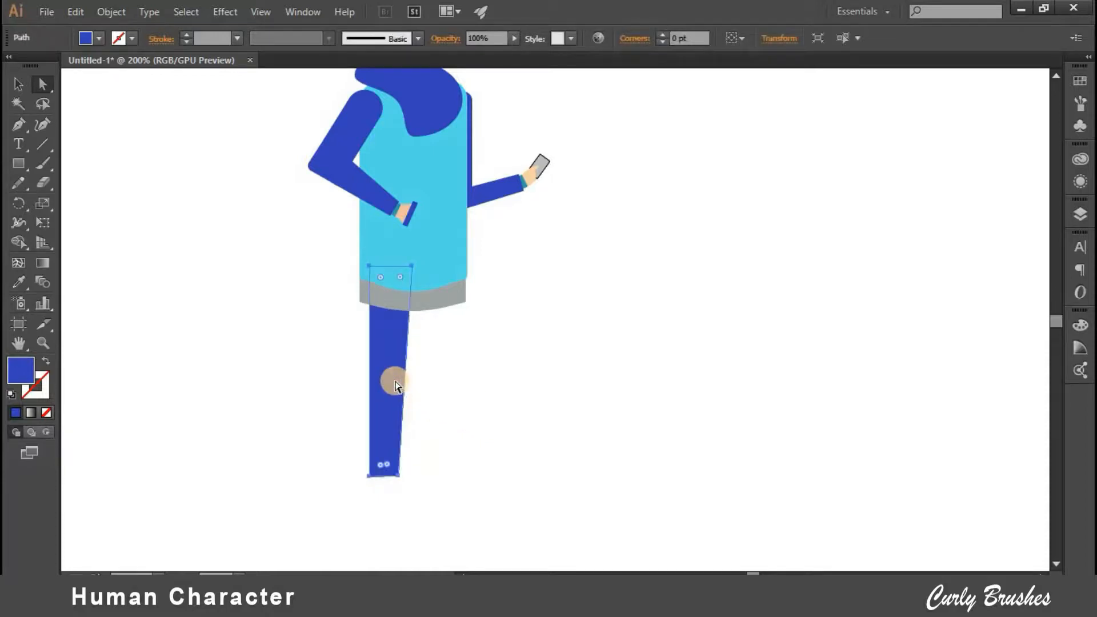
pyautogui.press('Left')
pyautogui.click(429, 384)
pyautogui.click(391, 379)
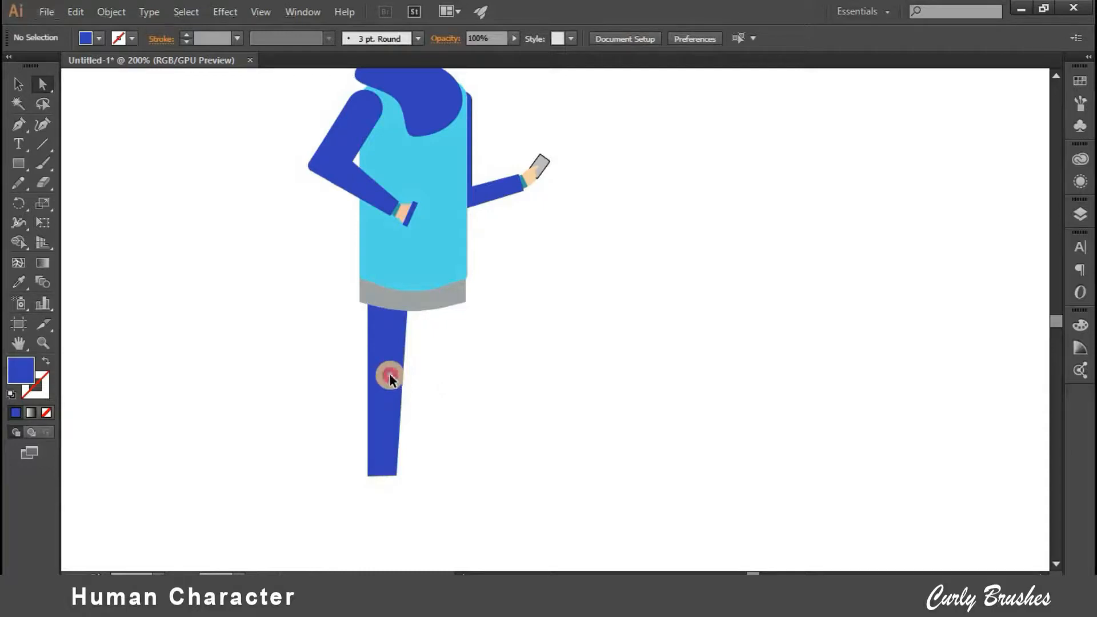
pyautogui.moveTo(404, 381); pyautogui.dragTo(458, 388)
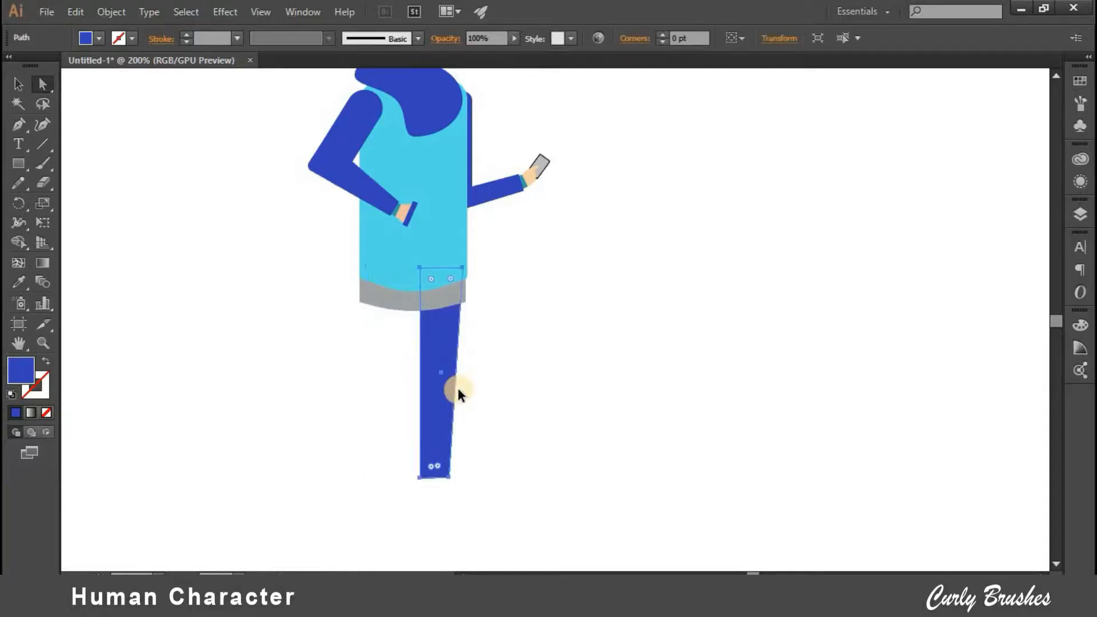
pyautogui.hotkey('ctrl', 'z')
# - Duplicate the leg under the right half of the torso and nudge the copy up level with the first leg
pyautogui.click(416, 391)
pyautogui.moveTo(387, 391); pyautogui.dragTo(455, 483)
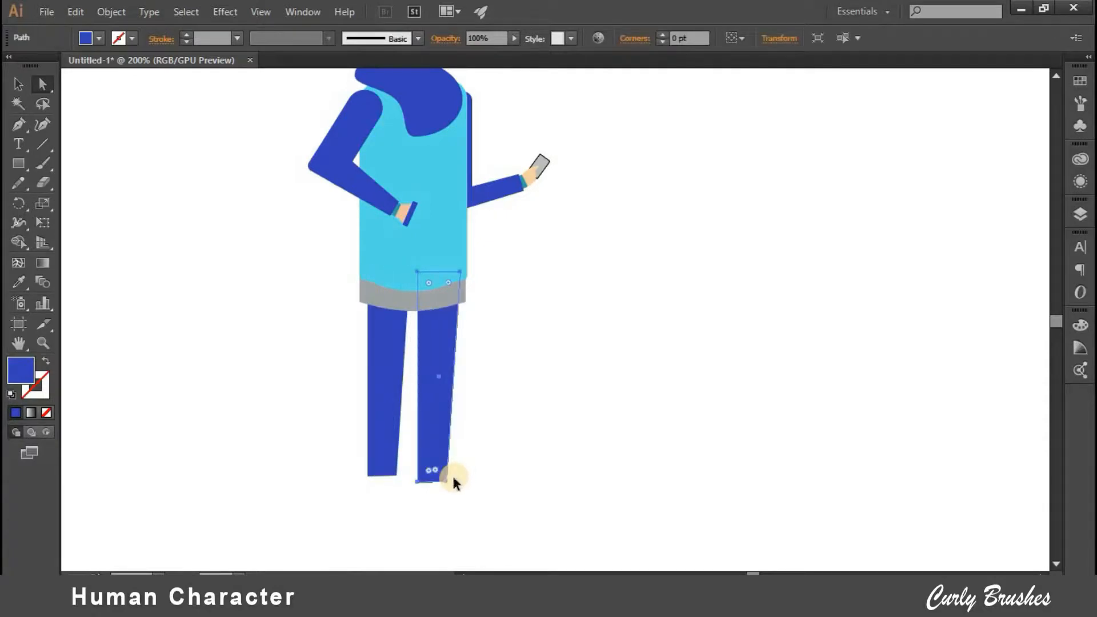
pyautogui.press('v')
pyautogui.click(435, 437)
pyautogui.press('Up')
pyautogui.press('Up')
pyautogui.press('Up')
pyautogui.press('Up')
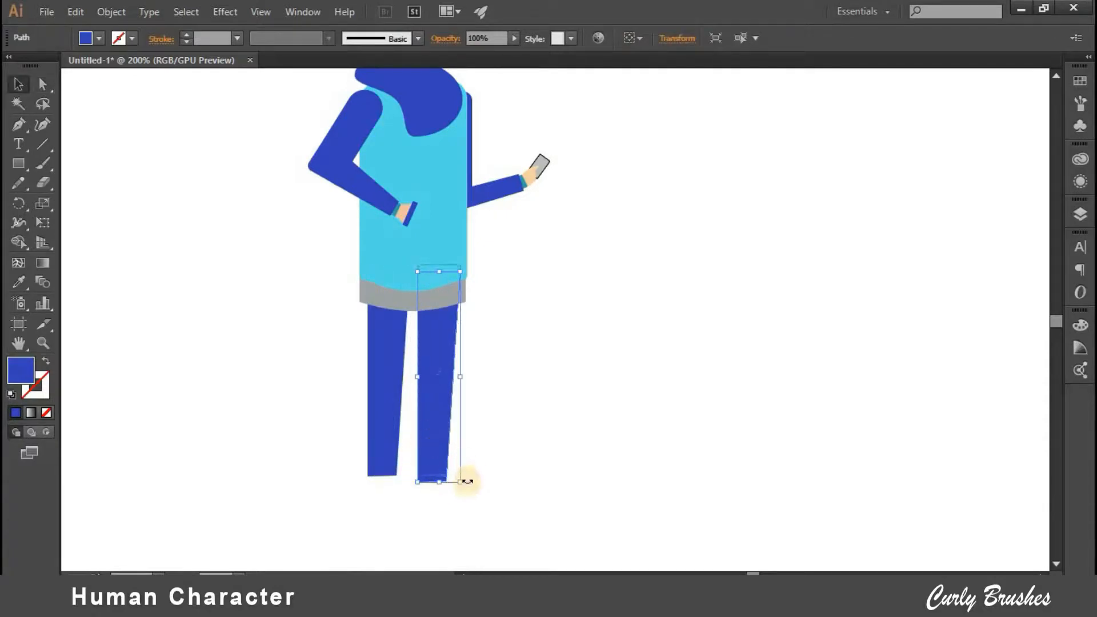
# - Rotate the copied leg so its lower end swings outward to the right and its upper end meets the first leg
pyautogui.moveTo(477, 479); pyautogui.dragTo(508, 472)
pyautogui.click(493, 446)
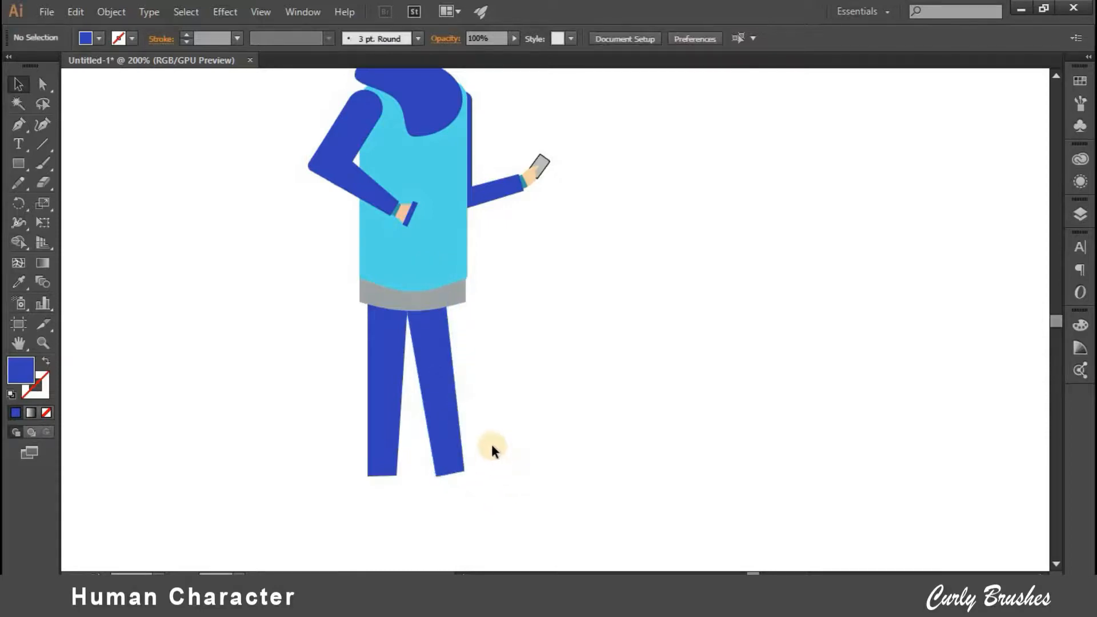
pyautogui.scroll(-2, 476, 432)
pyautogui.click(459, 411)
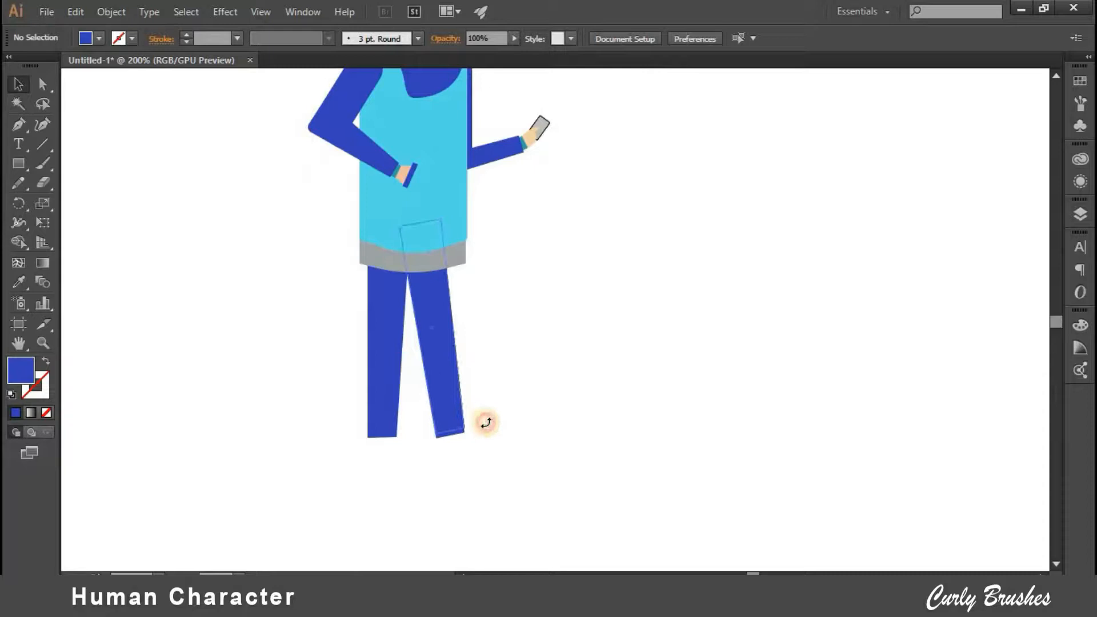
pyautogui.click(519, 435)
pyautogui.scroll(-2, 518, 435)
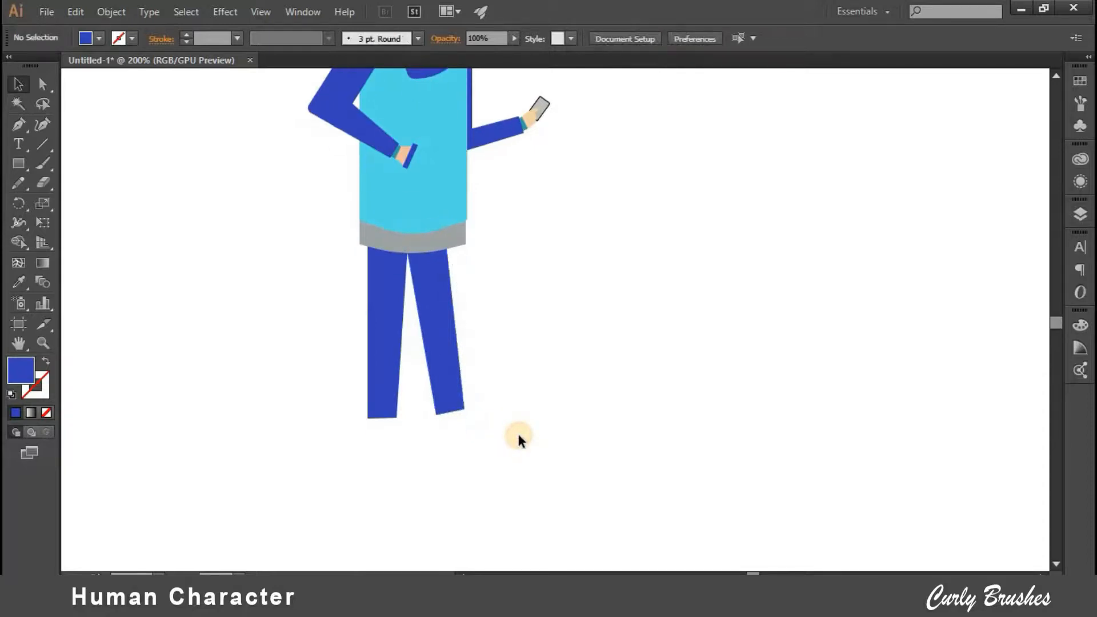
# - Draw a small rectangle beside the feet and give it the torso's light blue fill
pyautogui.click(457, 396)
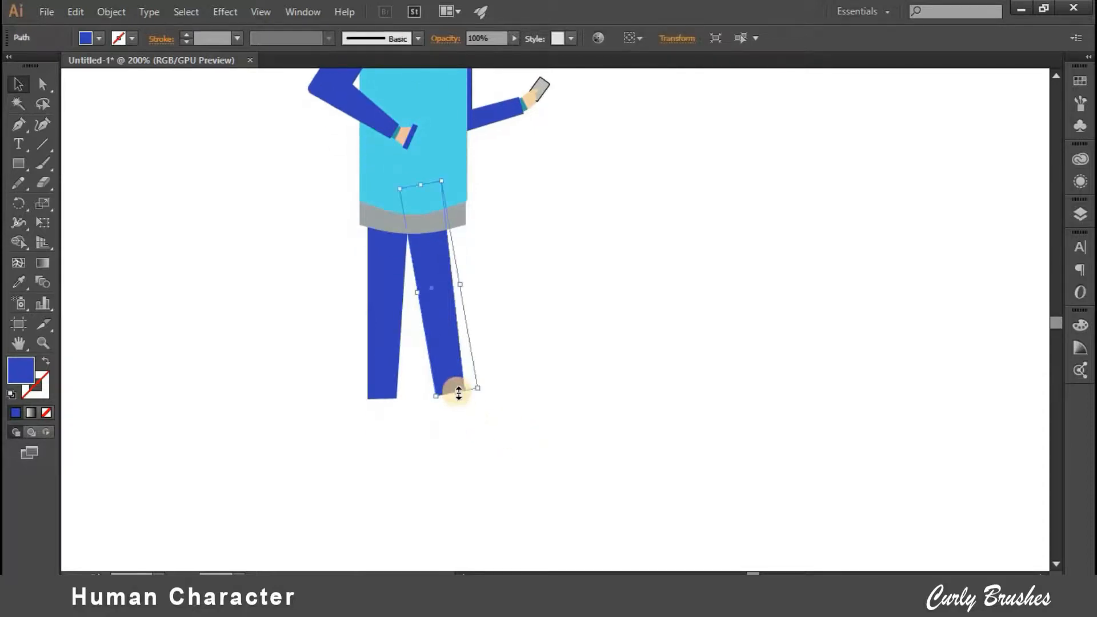
pyautogui.click(529, 439)
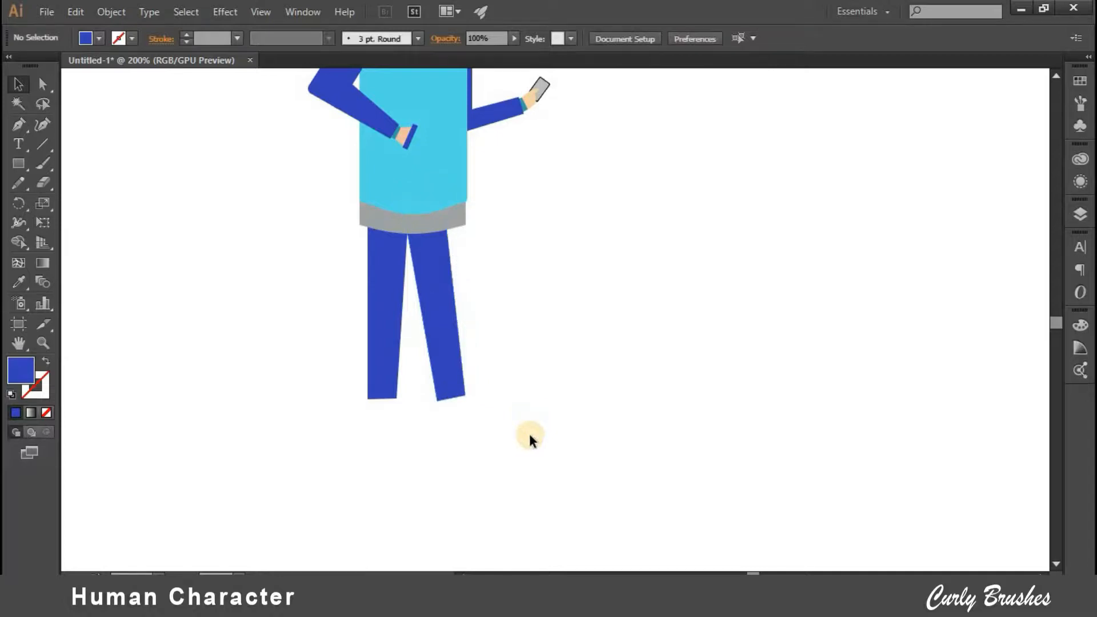
pyautogui.press('m')
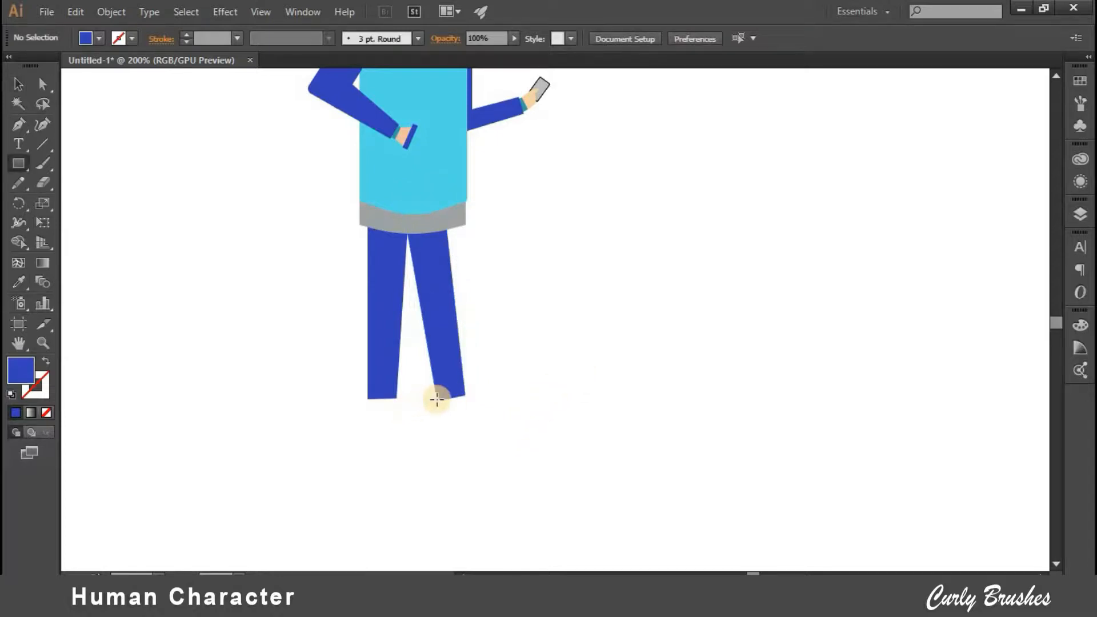
pyautogui.moveTo(531, 400); pyautogui.dragTo(606, 438)
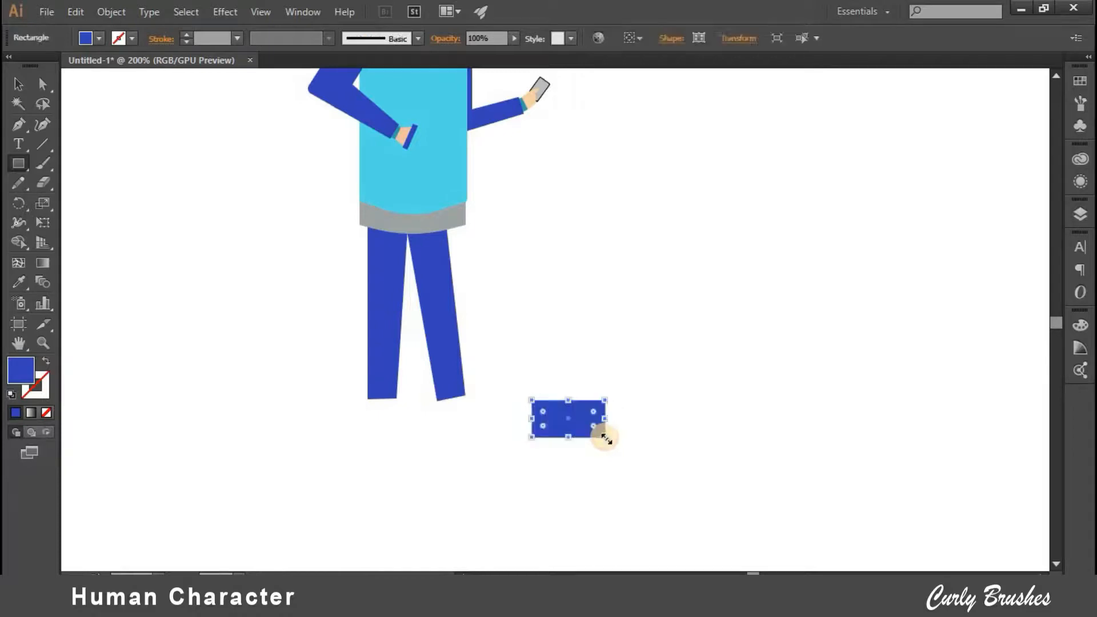
pyautogui.press('i')
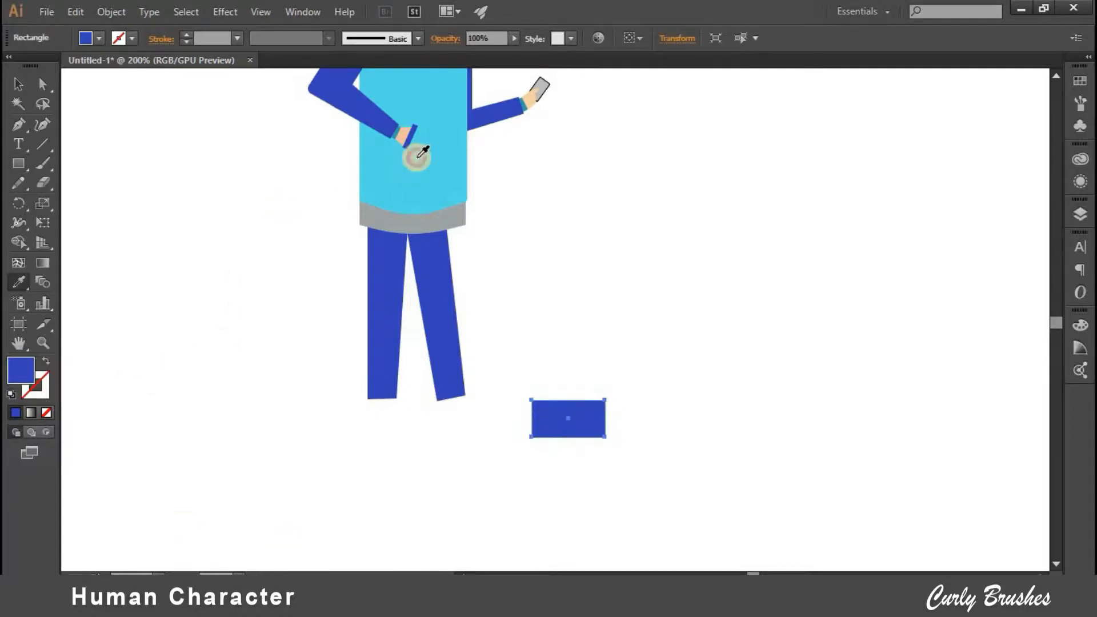
pyautogui.click(418, 156)
pyautogui.click(19, 86)
pyautogui.click(557, 420)
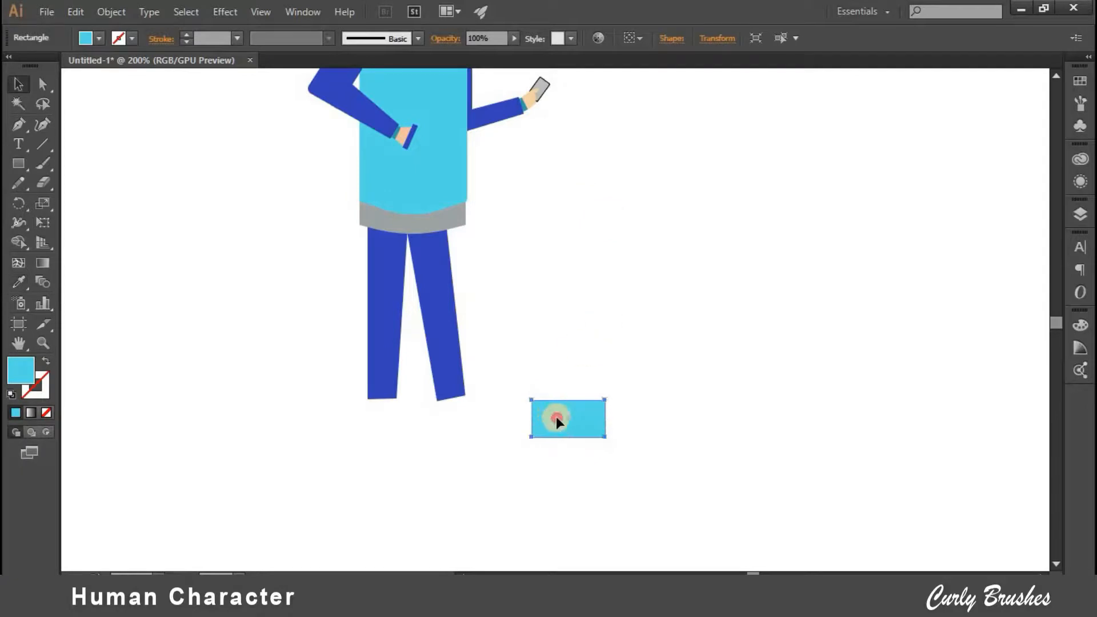
# - Add an anchor point near the left end of the rectangle's upper edge and lower its upper right corner onto the bottom corner, forming a wedge-shaped shoe
pyautogui.press('a')
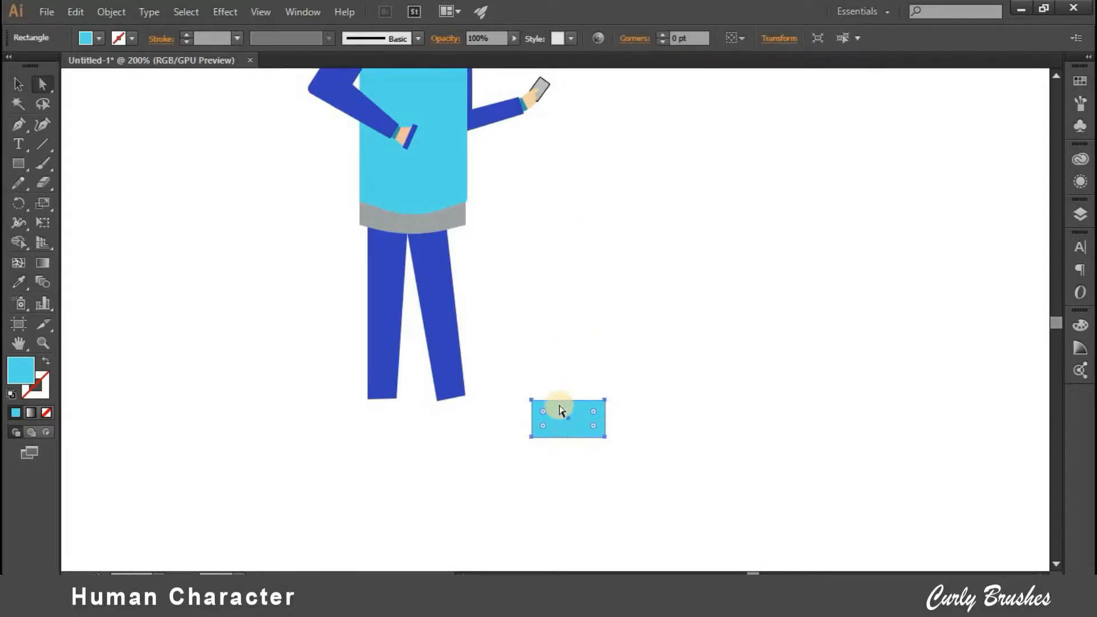
pyautogui.press('p')
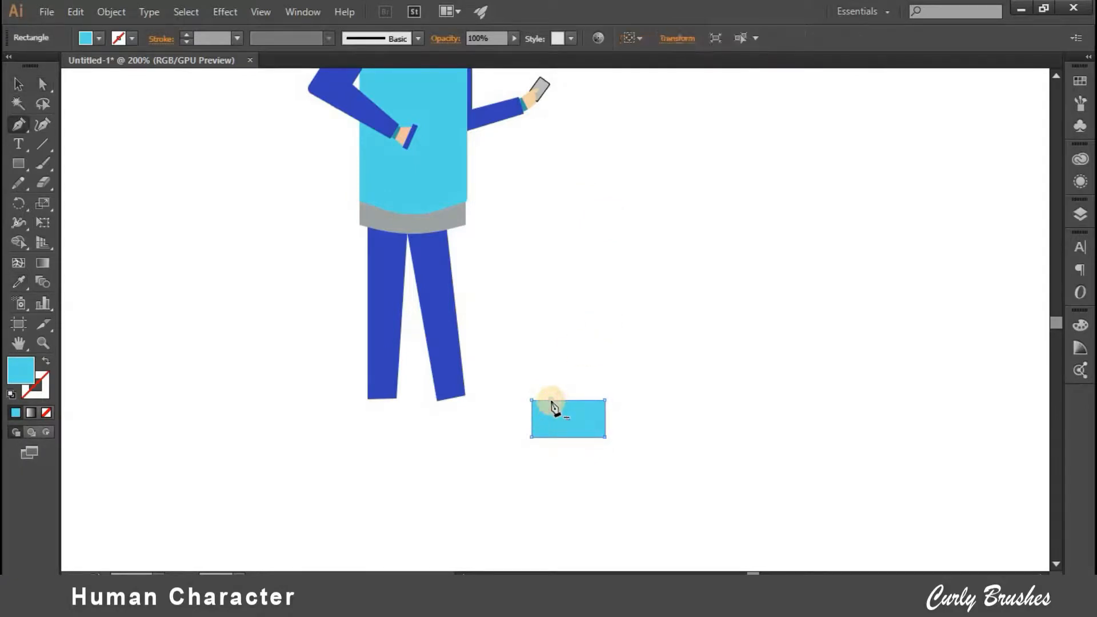
pyautogui.click(551, 400)
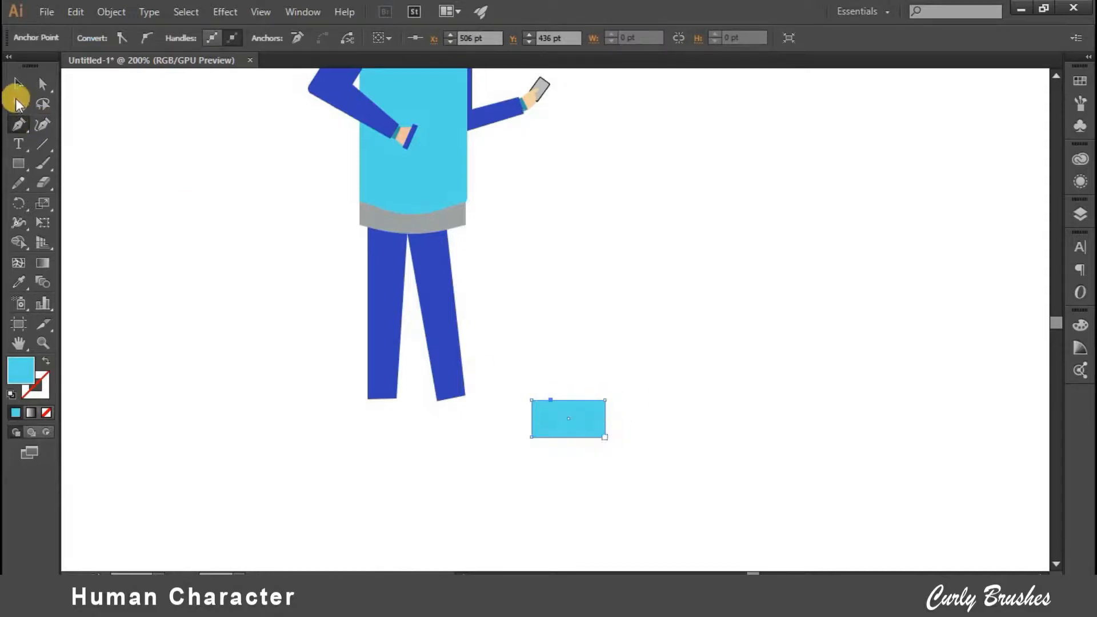
pyautogui.click(42, 84)
pyautogui.click(594, 409)
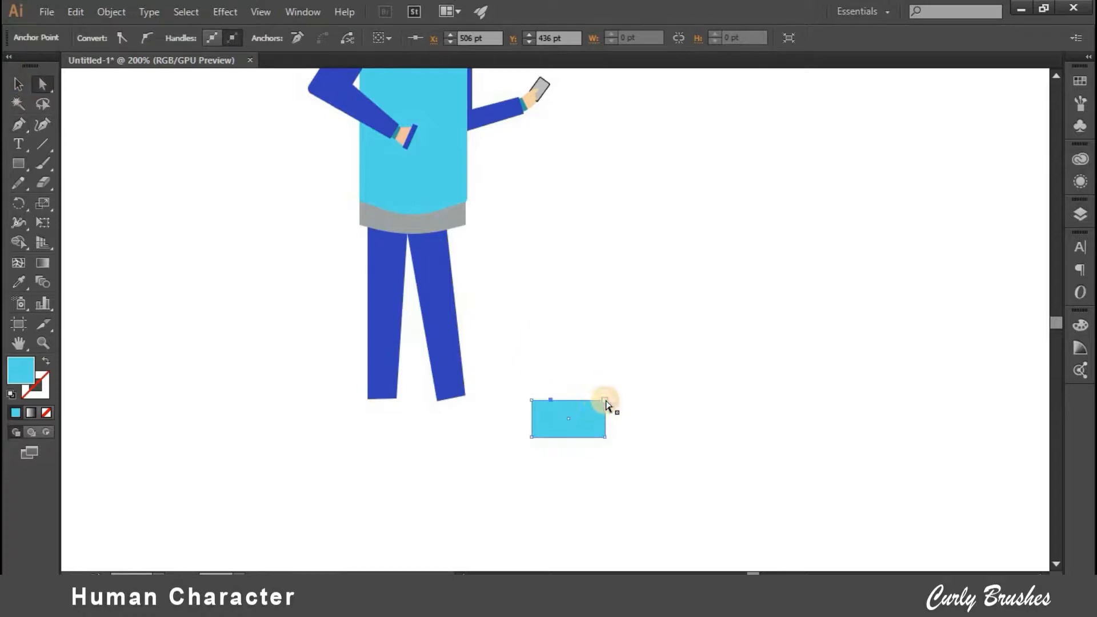
pyautogui.click(606, 402)
pyautogui.moveTo(606, 402); pyautogui.dragTo(605, 436)
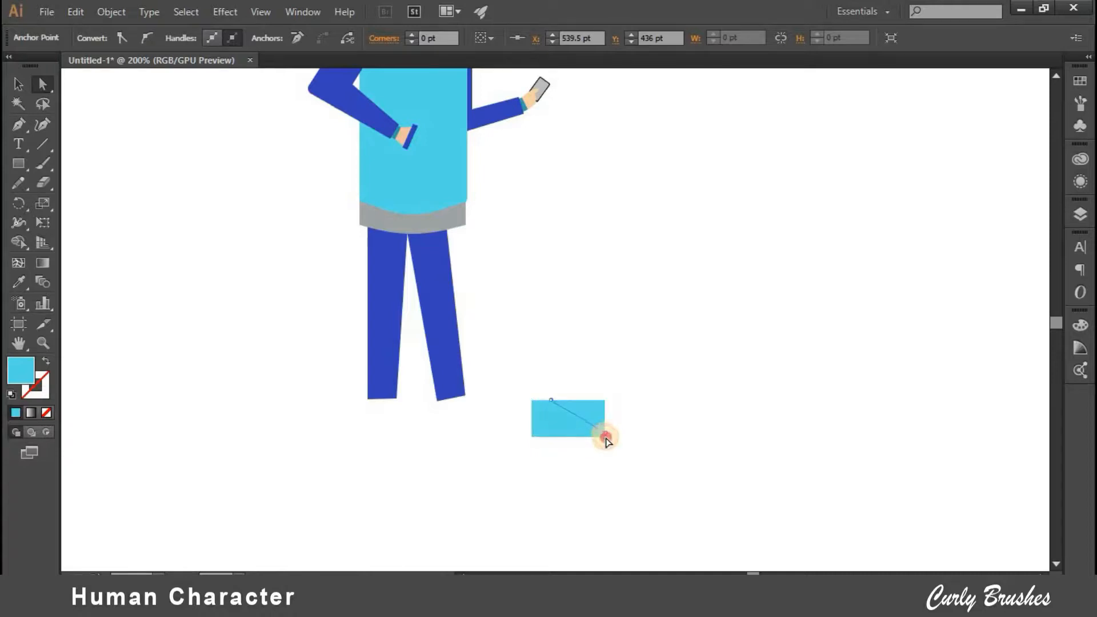
pyautogui.click(578, 441)
# - Round the shoe's lower heel corner and place the shoe under the left leg
pyautogui.click(557, 425)
pyautogui.moveTo(519, 429); pyautogui.dragTo(403, 408)
pyautogui.click(580, 434)
pyautogui.click(450, 435)
# - Send the shoe to the back so the left leg overlaps its upper edge
pyautogui.rightClick(409, 416)
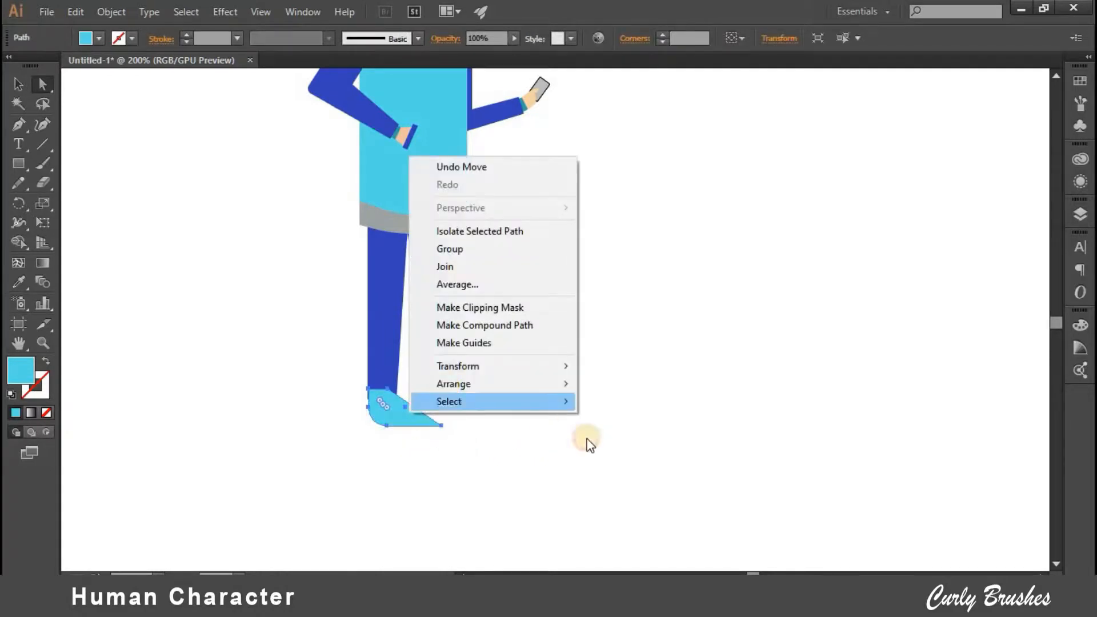
pyautogui.click(627, 436)
pyautogui.click(483, 437)
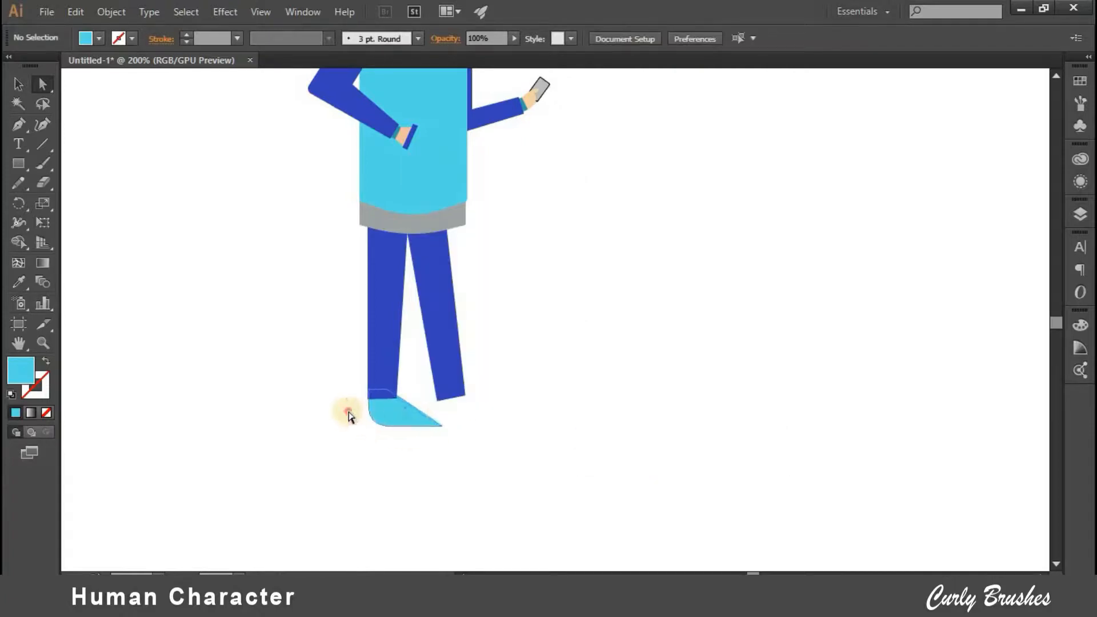
# - Tighten the rounding of the left shoe's heel corner
pyautogui.click(372, 416)
pyautogui.click(391, 408)
pyautogui.moveTo(389, 411)
pyautogui.mouseDown()
pyautogui.moveTo(379, 411)
pyautogui.moveTo(384, 424)
pyautogui.mouseUp()
pyautogui.click(381, 474)
pyautogui.click(454, 467)
# - Nudge the left shoe into line with its leg and place a copy of it under the right leg
pyautogui.click(423, 421)
pyautogui.press('Right')
pyautogui.click(489, 466)
pyautogui.moveTo(430, 419); pyautogui.dragTo(460, 416)
pyautogui.click(553, 412)
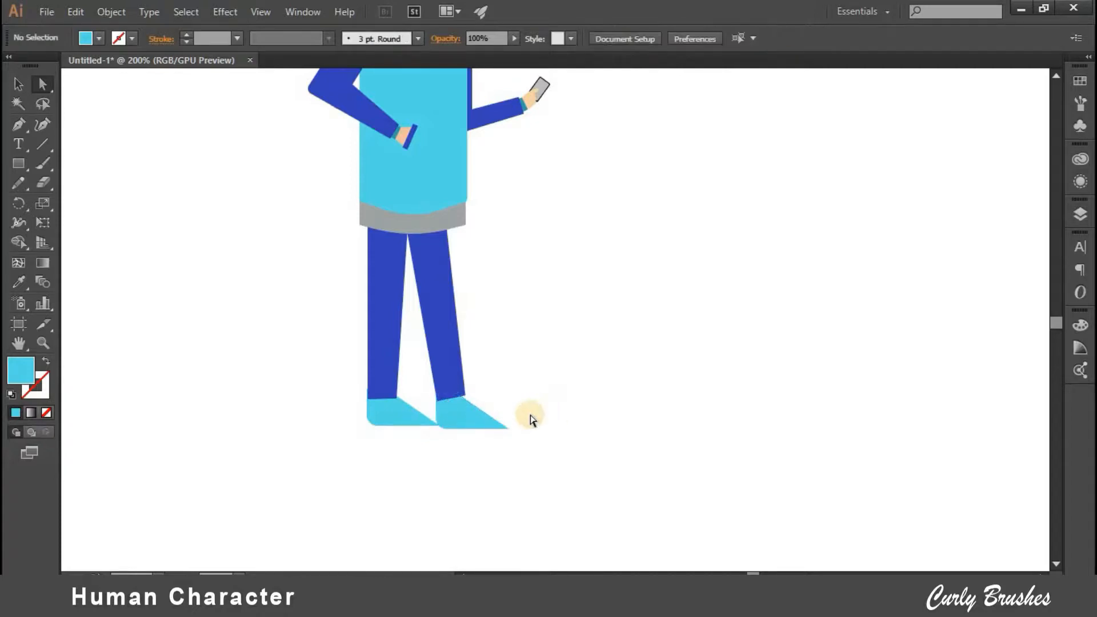
pyautogui.scroll(4, 530, 419)
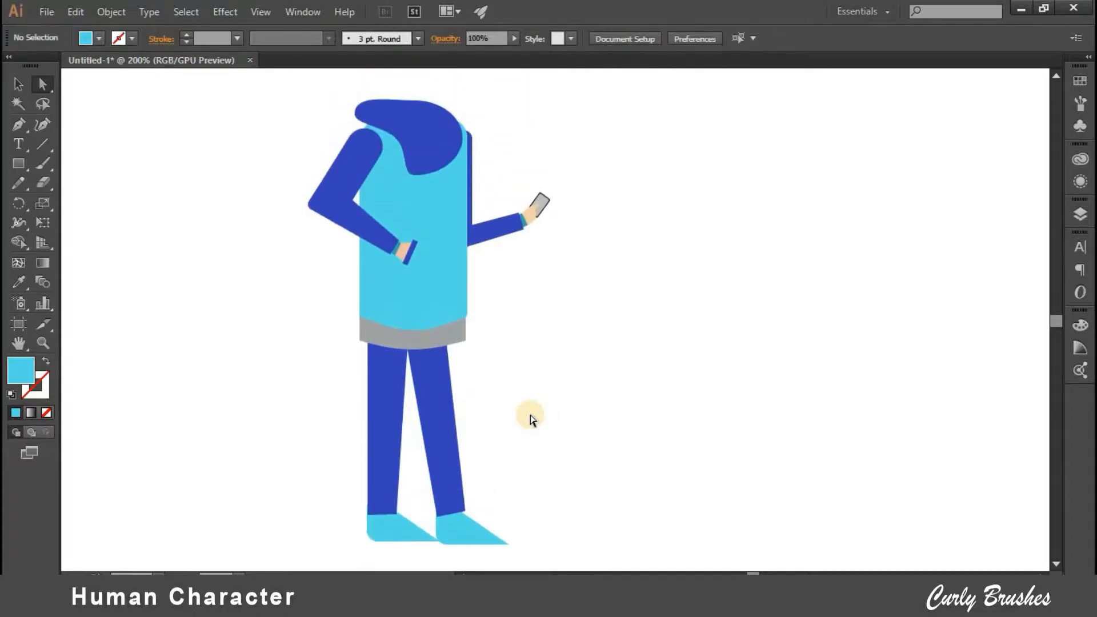
pyautogui.hotkey('ctrl', '-')
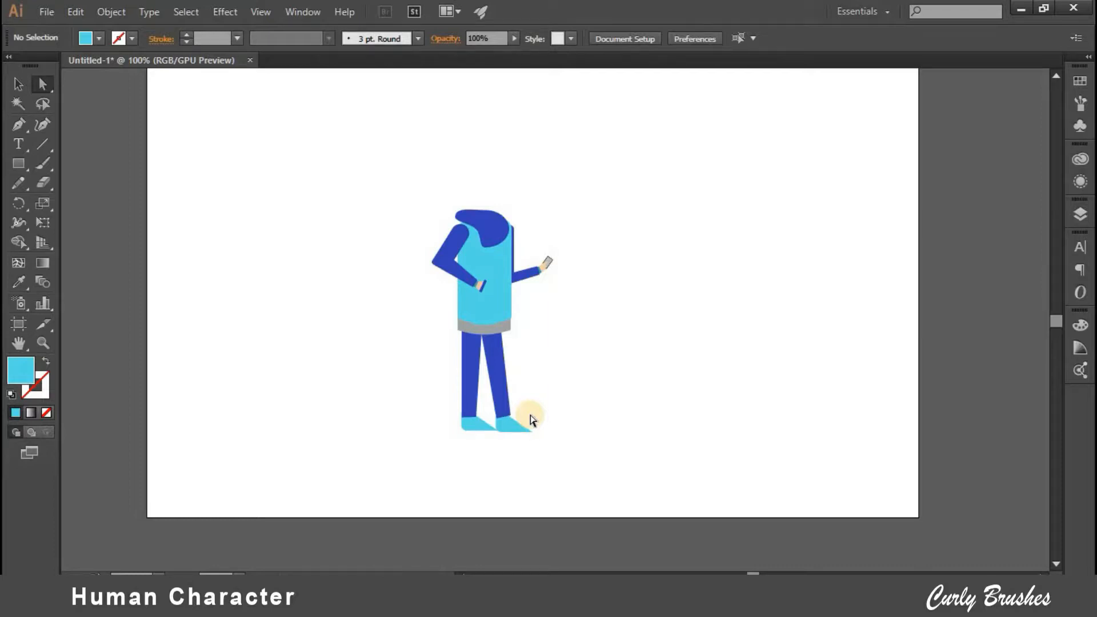
pyautogui.hotkey('ctrl', '-')
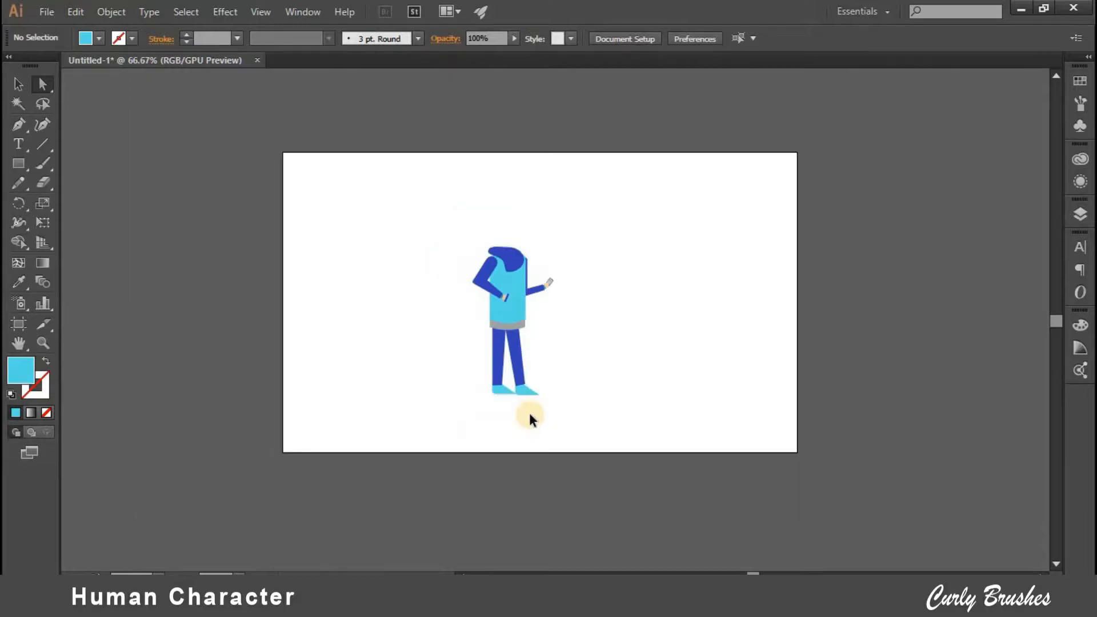
pyautogui.hotkey('ctrl', '+')
pyautogui.hotkey('ctrl', '+')
pyautogui.hotkey('ctrl', '+')
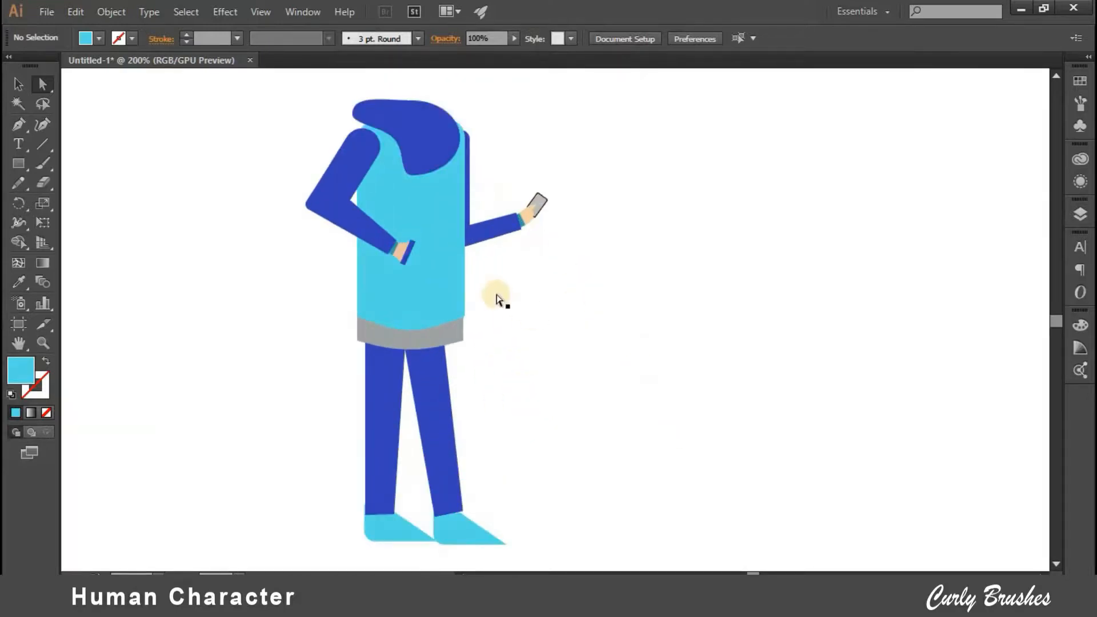
# - Offset the blue hood shape's path by -8 pt with mitered joins
pyautogui.moveTo(413, 134); pyautogui.dragTo(499, 278)
pyautogui.click(486, 279)
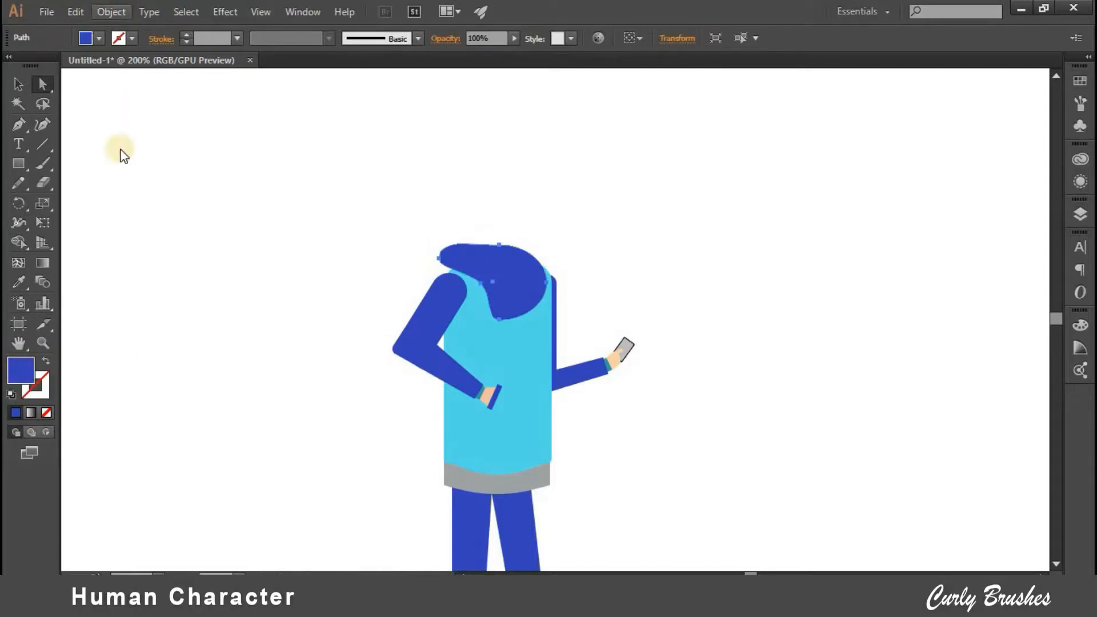
pyautogui.click(112, 12)
pyautogui.moveTo(130, 337)
pyautogui.click(368, 395)
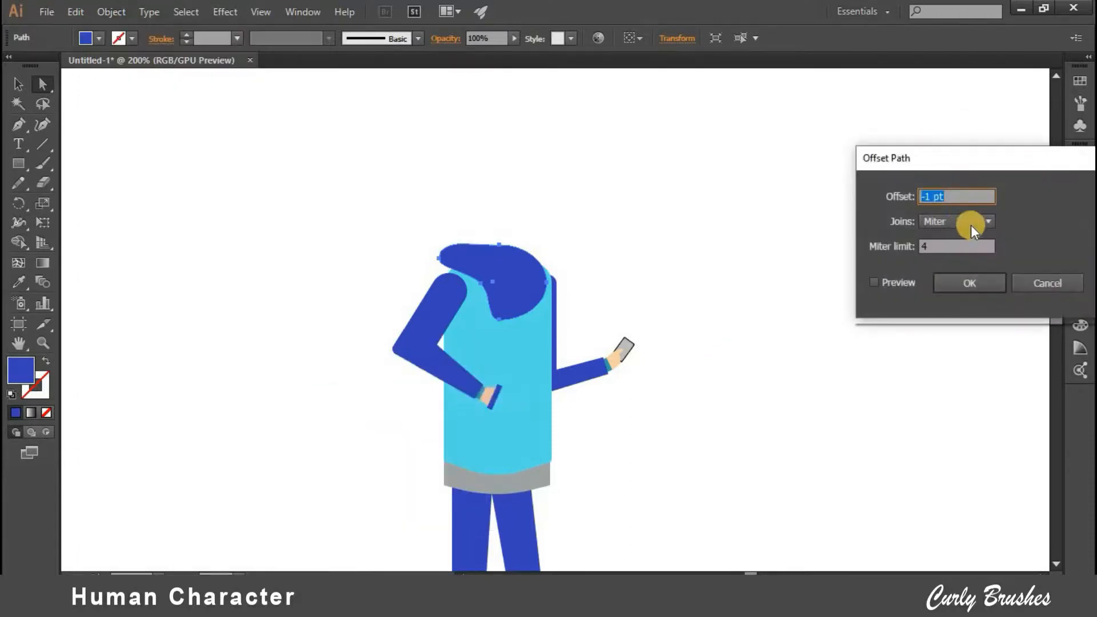
pyautogui.click(904, 281)
pyautogui.click(975, 194)
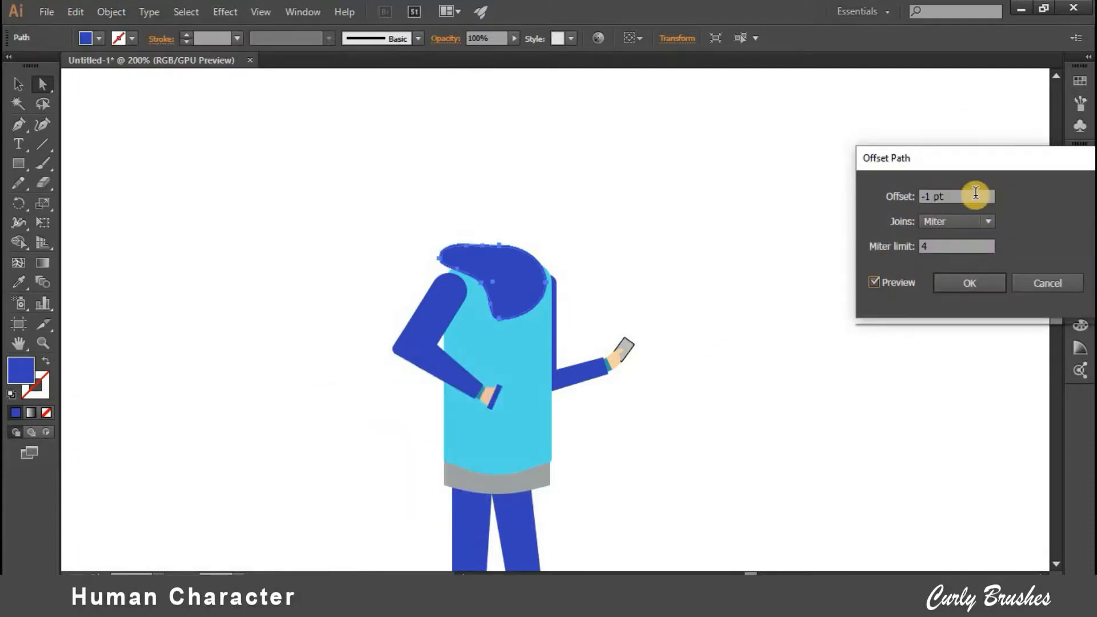
pyautogui.press('Down')
pyautogui.press('Down')
pyautogui.press('Down')
pyautogui.press('Down')
pyautogui.press('Down')
pyautogui.press('Down')
pyautogui.press('Down')
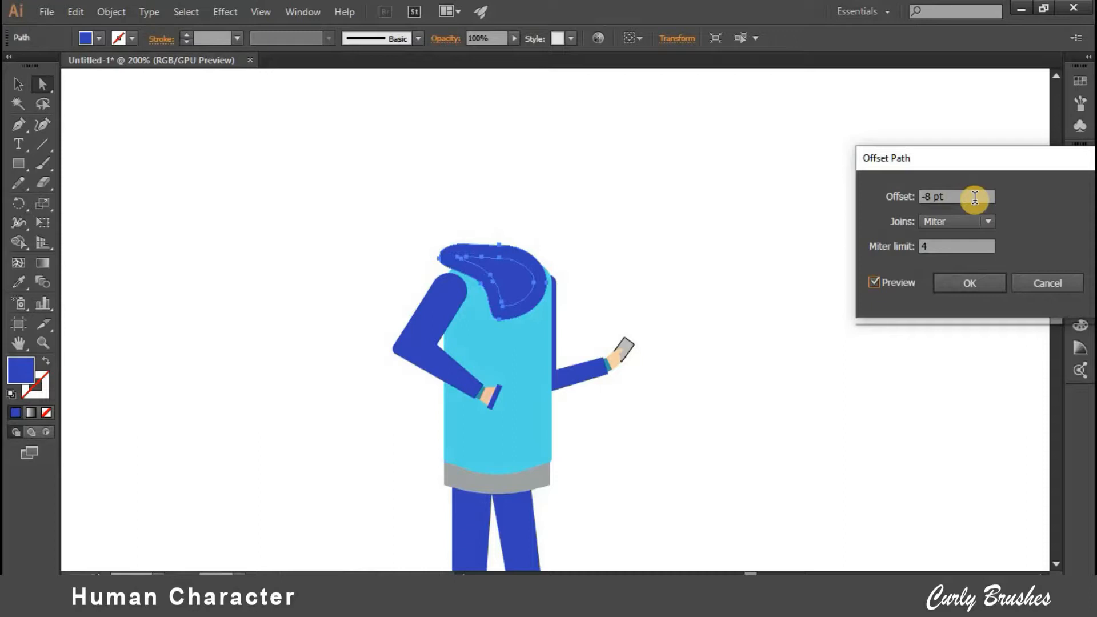
pyautogui.click(963, 281)
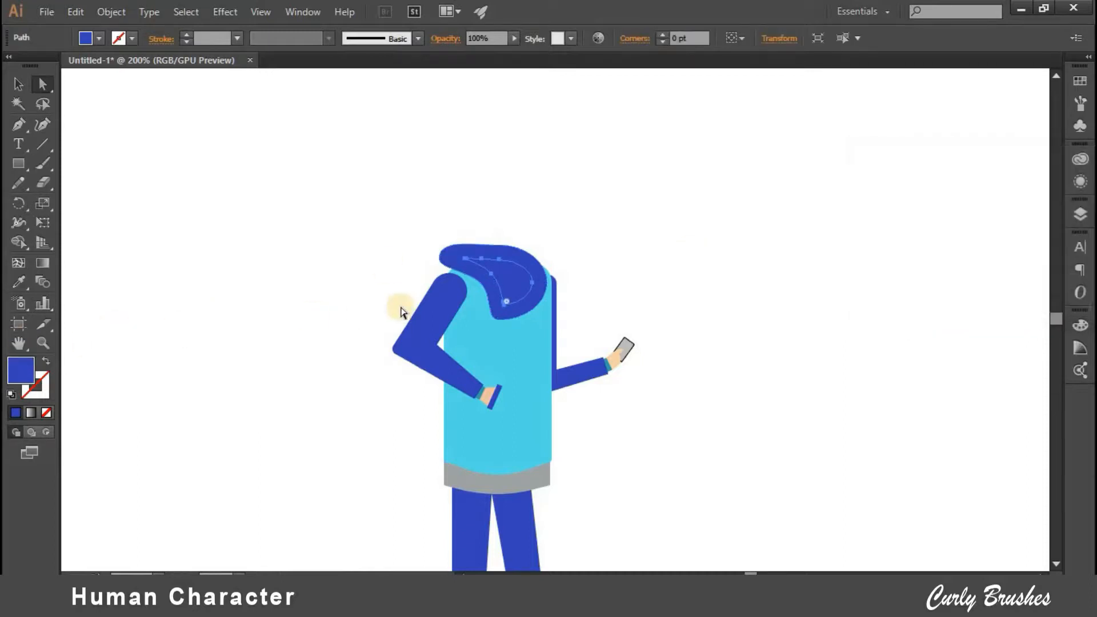
# - Fill the inner hood shape with the light skin colour efcaab
pyautogui.click(20, 374)
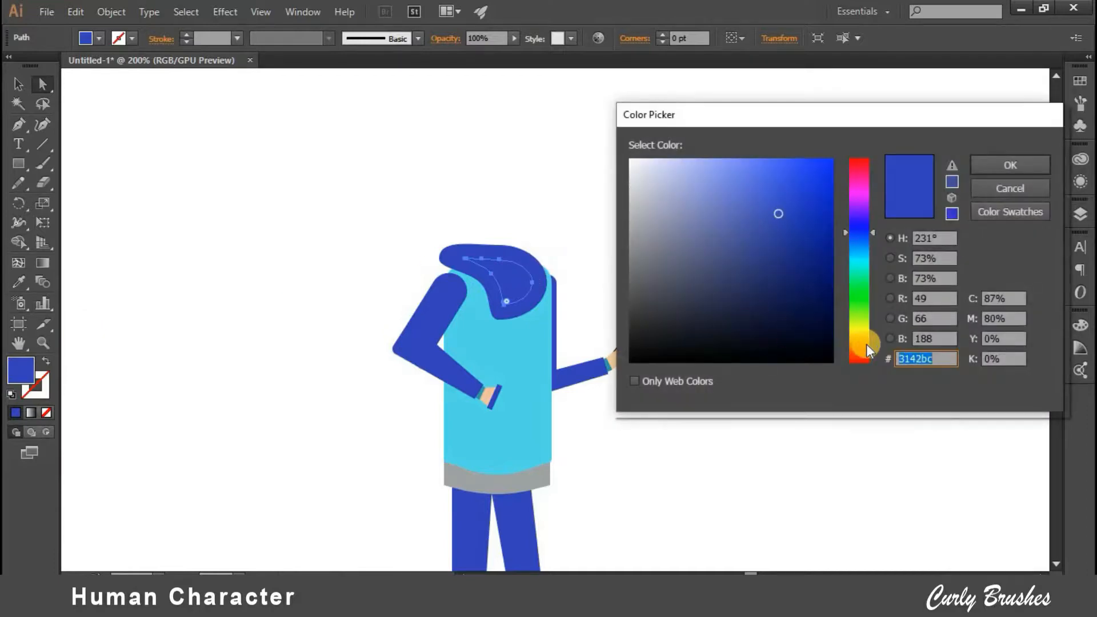
pyautogui.moveTo(863, 331); pyautogui.dragTo(855, 348)
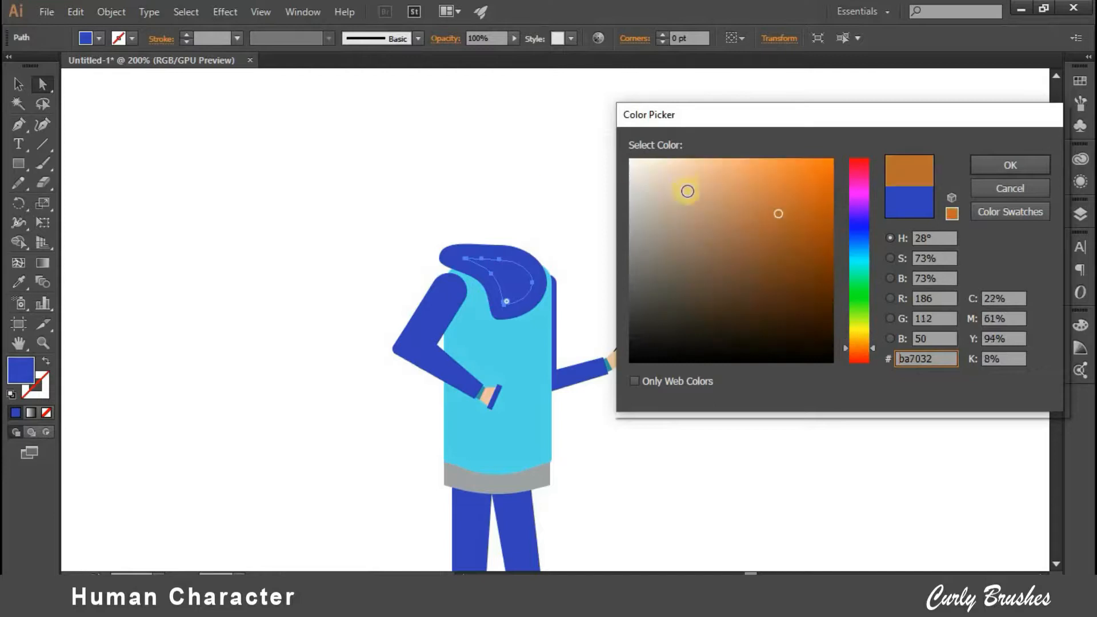
pyautogui.click(1020, 166)
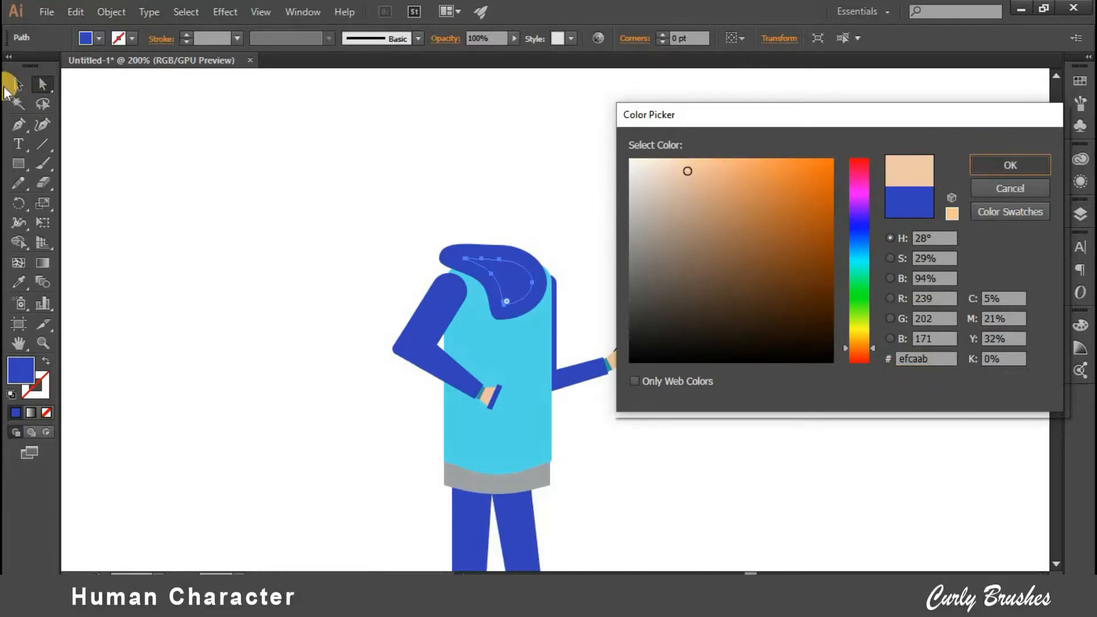
pyautogui.click(23, 80)
pyautogui.click(323, 155)
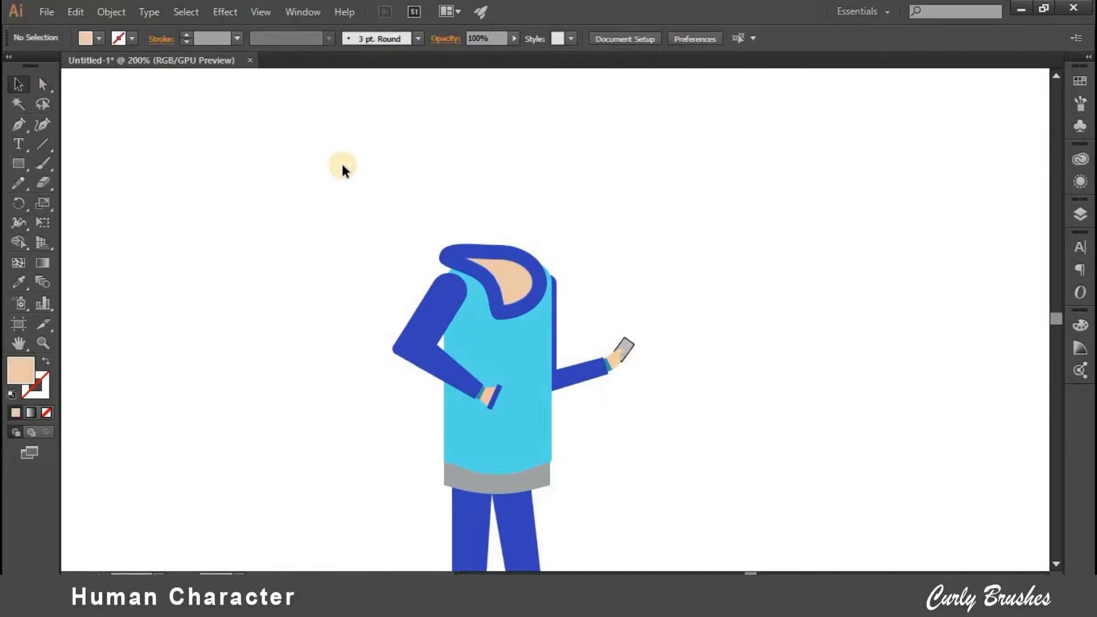
# - Draw a skin-coloured rectangle about 17 by 34.5 pt as the neck, rising out of the hood opening
pyautogui.press('m')
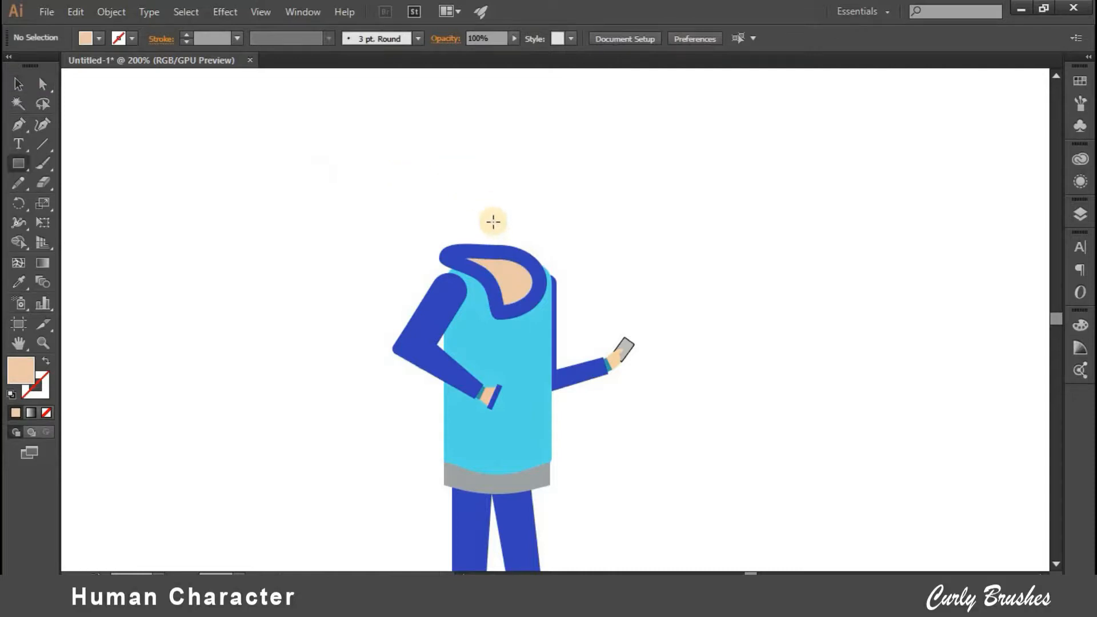
pyautogui.moveTo(493, 221); pyautogui.dragTo(520, 277)
pyautogui.press('v')
pyautogui.hotkey('ctrl', 'shift', 'a')
pyautogui.moveTo(505, 259); pyautogui.dragTo(506, 262)
pyautogui.click(667, 229)
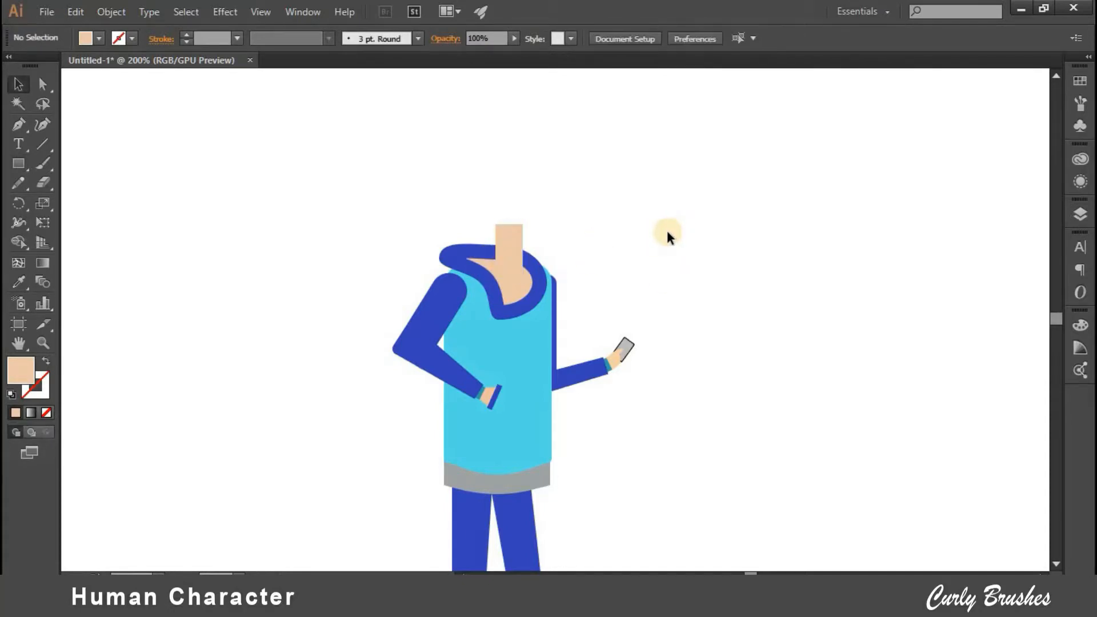
# - Widen the top of the neck by moving its two upper corners slightly outward
pyautogui.click(501, 229)
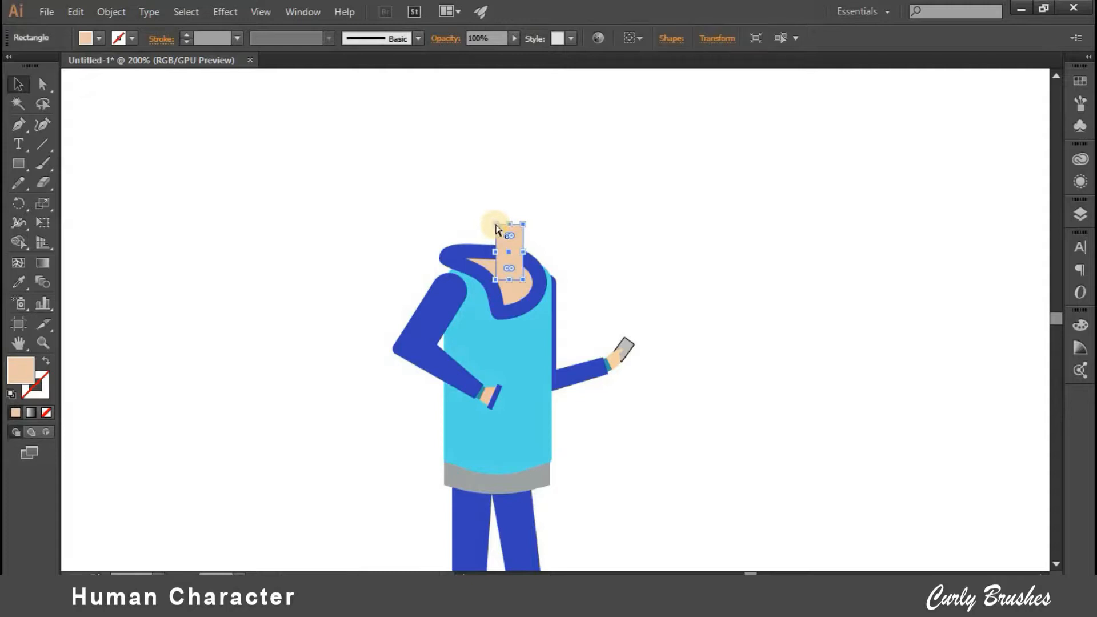
pyautogui.press('a')
pyautogui.moveTo(495, 225); pyautogui.dragTo(488, 226)
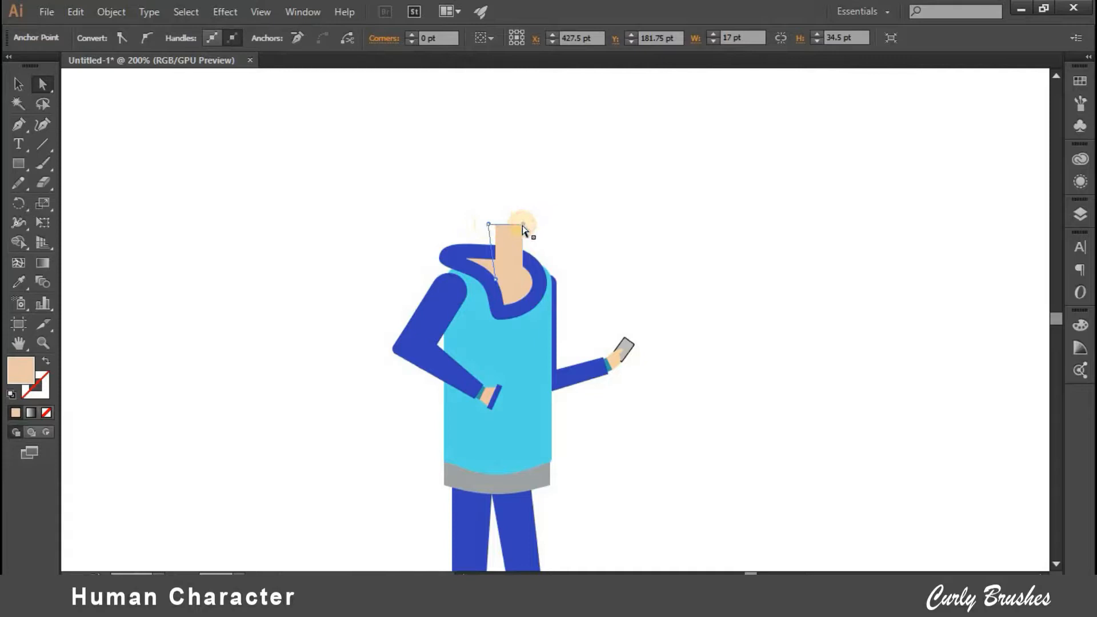
pyautogui.moveTo(523, 224); pyautogui.dragTo(527, 226)
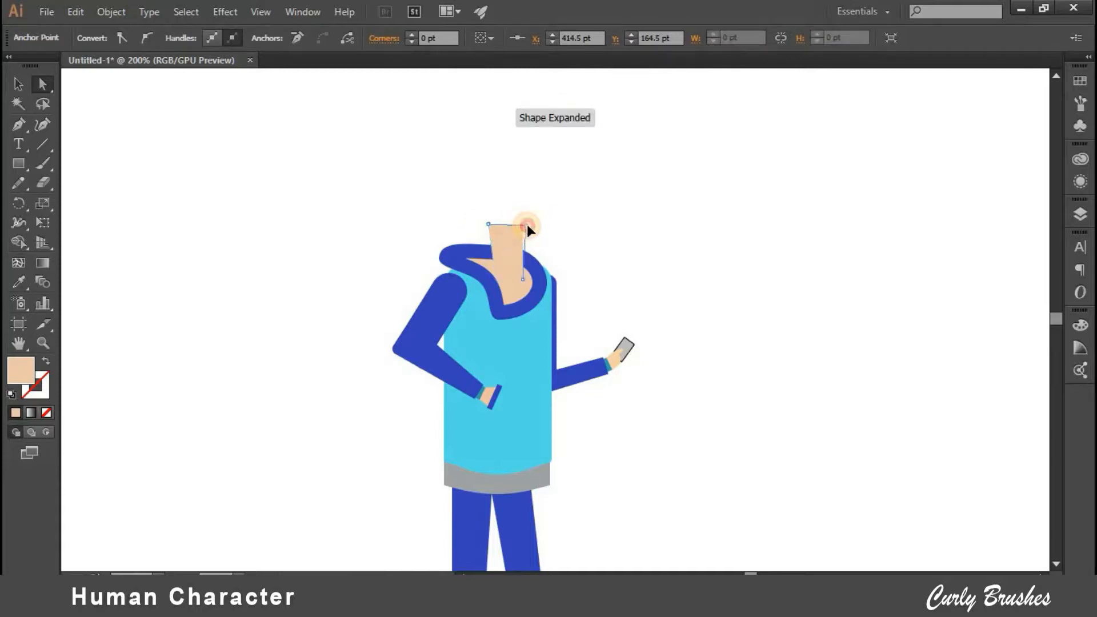
pyautogui.click(575, 274)
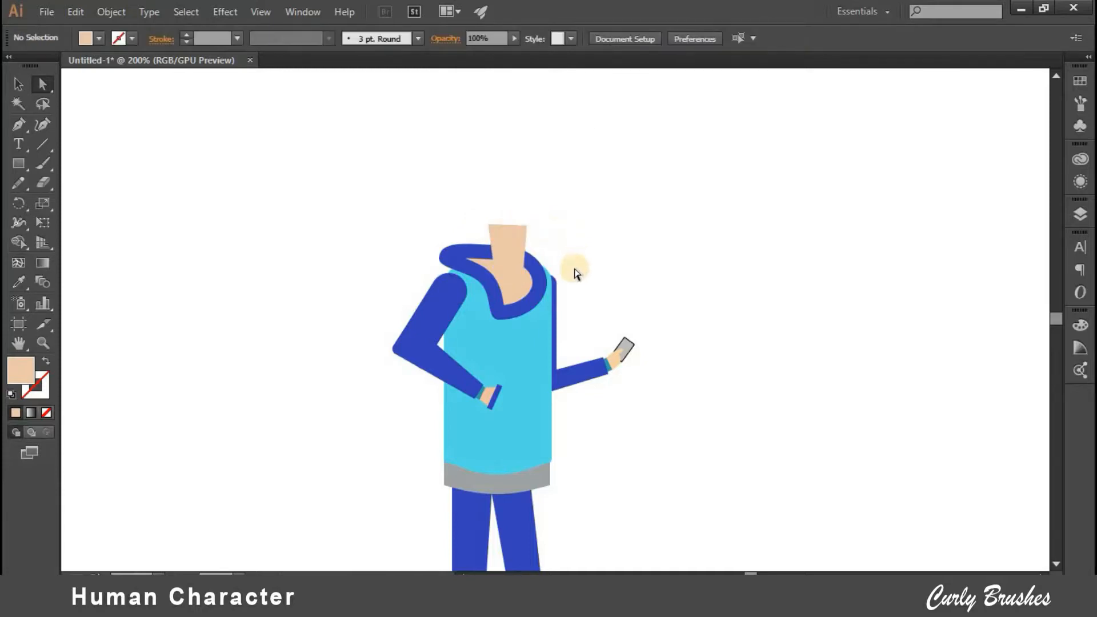
pyautogui.press('m')
pyautogui.moveTo(470, 151); pyautogui.dragTo(535, 236)
pyautogui.hotkey('ctrl', 'z')
# - Draw a skin-coloured circle as the head and lower it over the top of the neck
pyautogui.press('l')
pyautogui.moveTo(541, 243); pyautogui.dragTo(545, 245)
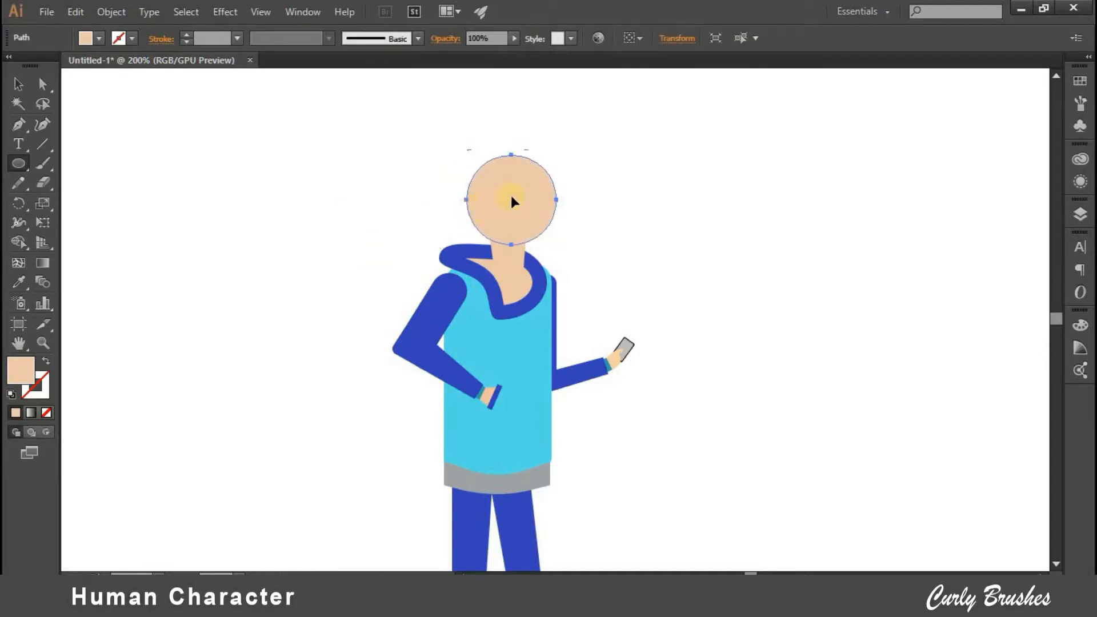
pyautogui.press('v')
pyautogui.moveTo(509, 205); pyautogui.dragTo(511, 217)
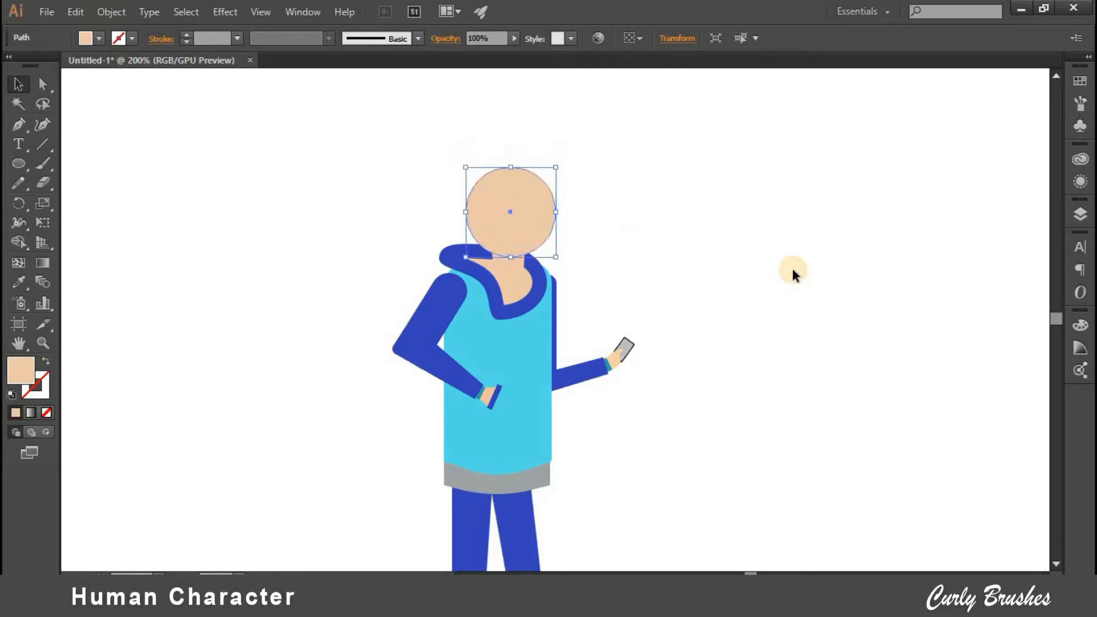
# - Draw the curved fringe line with the Pen tool across the forehead, from the head's left edge to its right edge
pyautogui.click(792, 270)
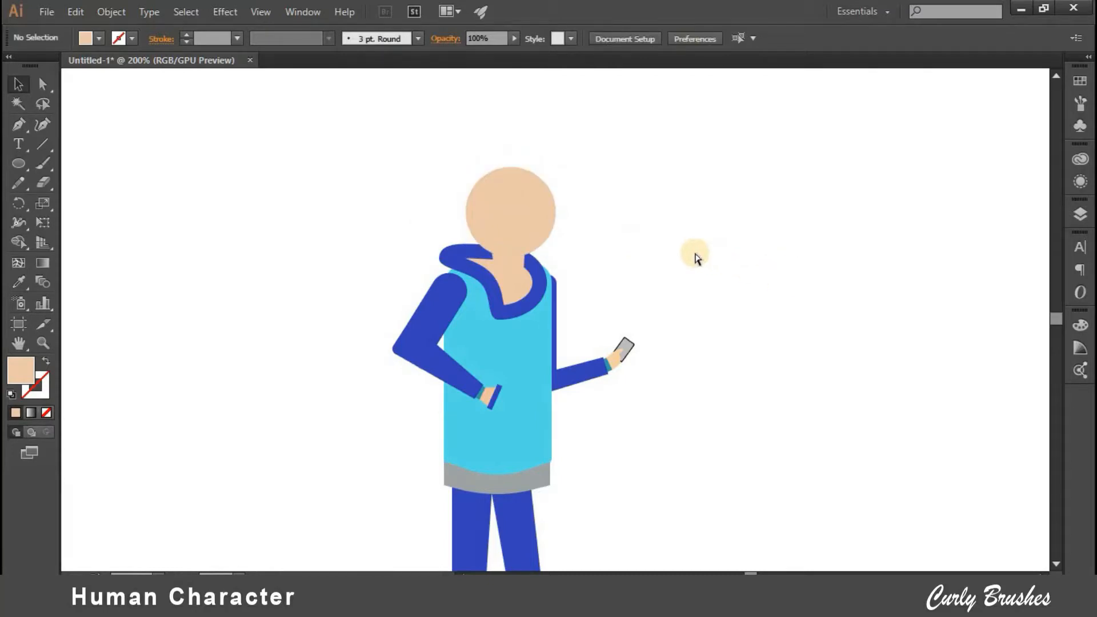
pyautogui.hotkey('ctrl', '+')
pyautogui.press('l')
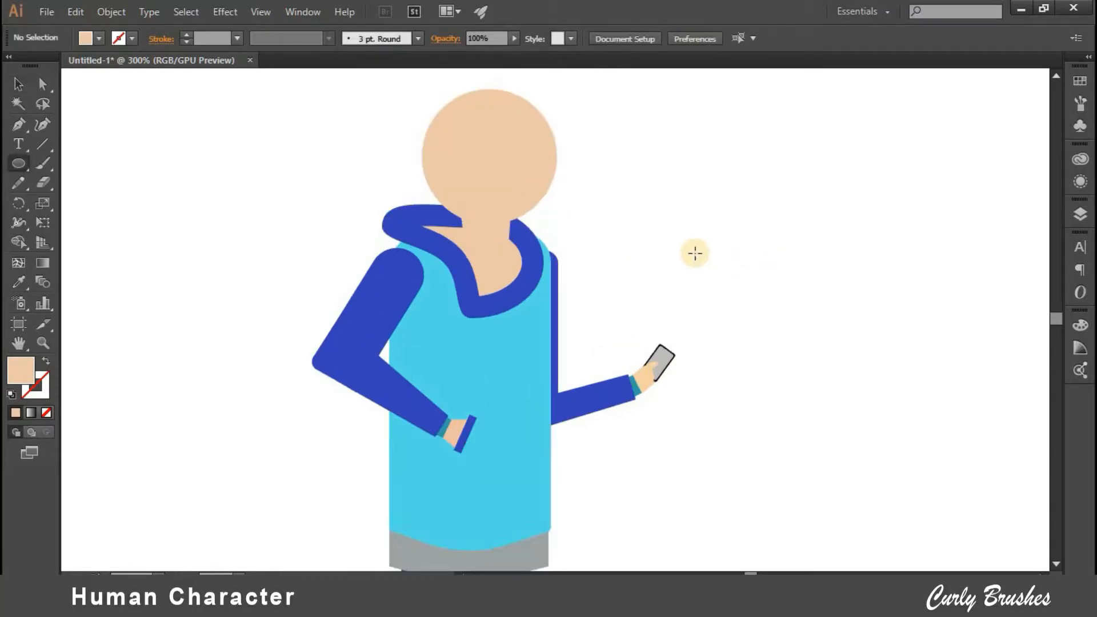
pyautogui.scroll(1, 695, 253)
pyautogui.press('m')
pyautogui.press('p')
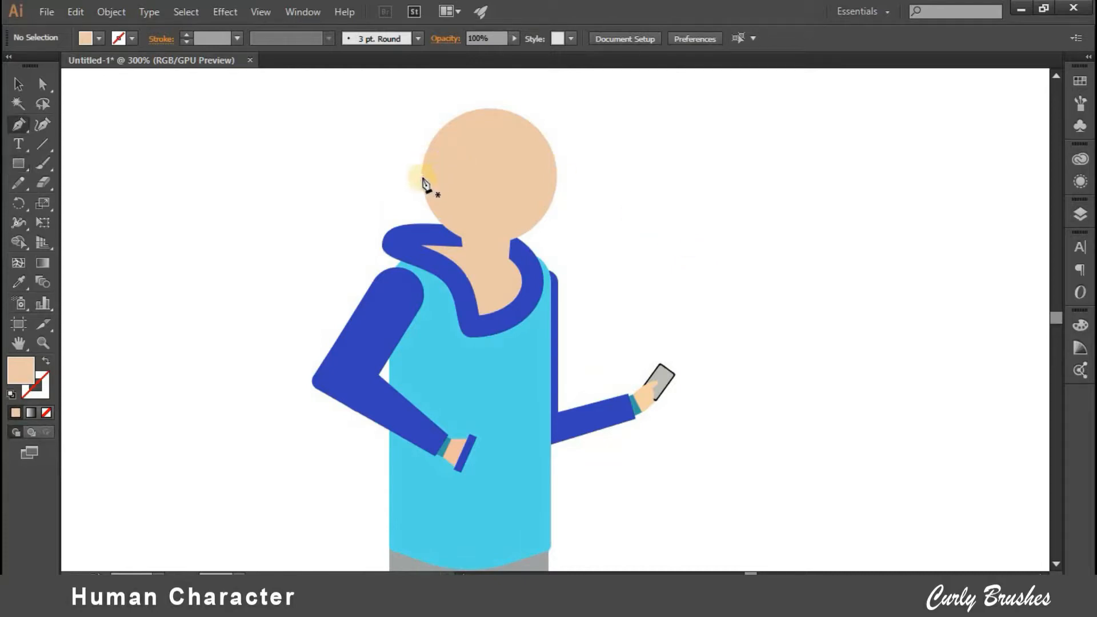
pyautogui.click(422, 176)
pyautogui.moveTo(473, 144); pyautogui.dragTo(481, 120)
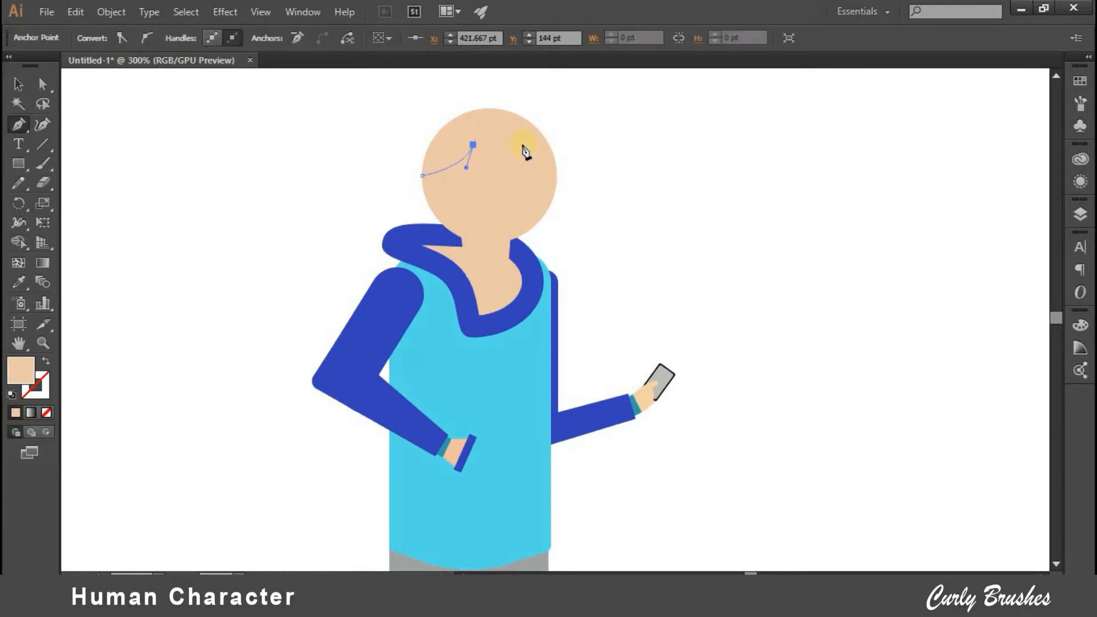
pyautogui.moveTo(546, 131); pyautogui.dragTo(548, 132)
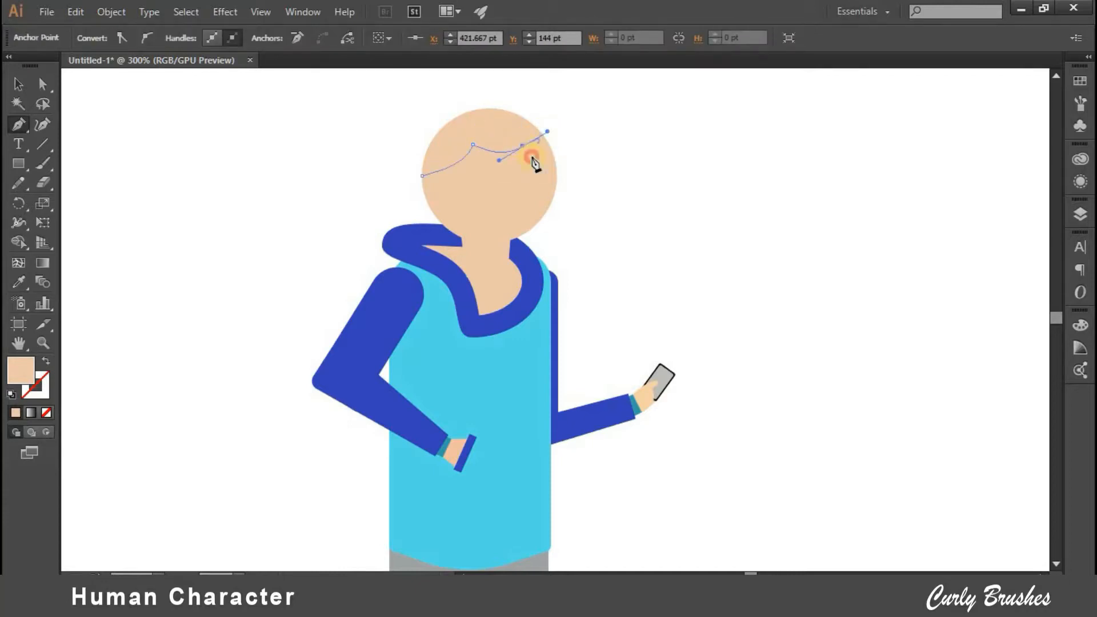
pyautogui.click(557, 176)
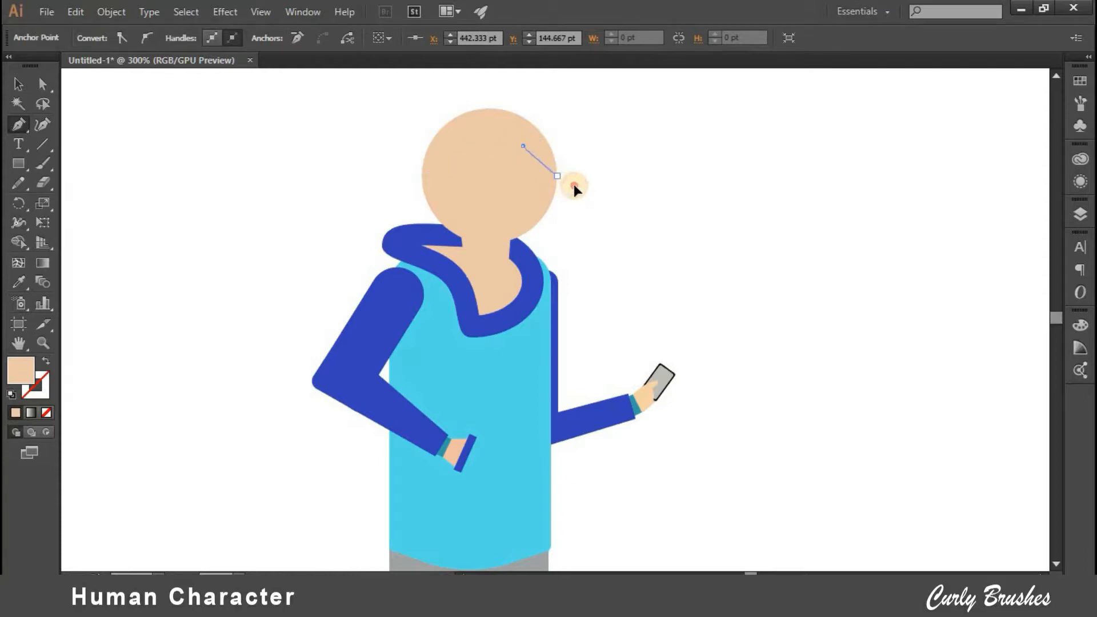
pyautogui.moveTo(544, 175); pyautogui.dragTo(576, 182)
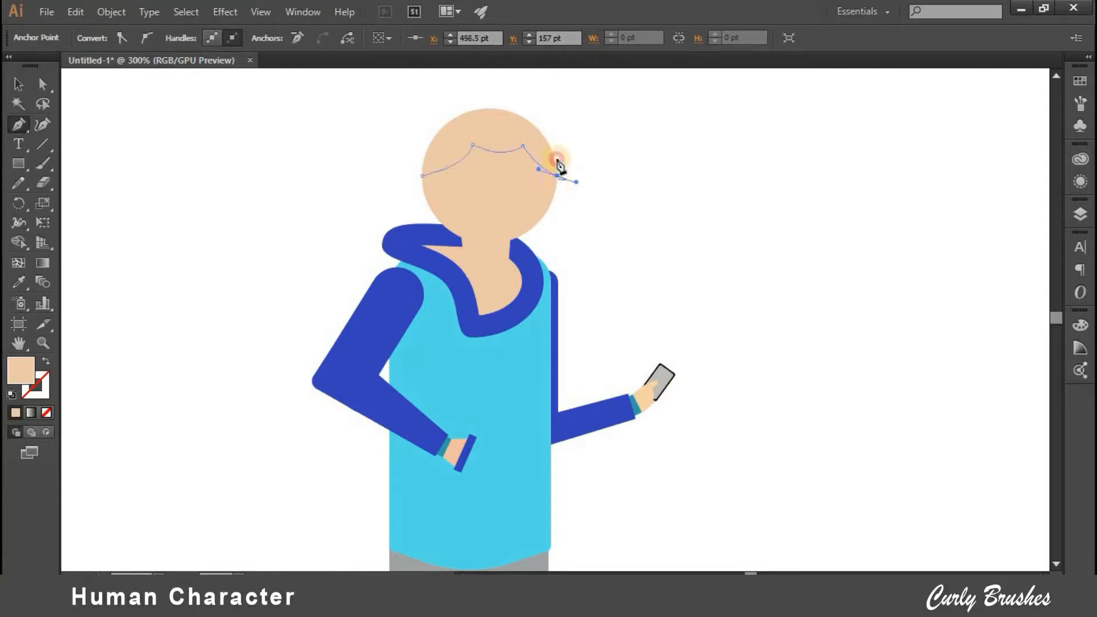
# - Continue the hair outline up the right side, over the top of the head and down to close at the left starting point
pyautogui.moveTo(538, 68); pyautogui.dragTo(548, 269)
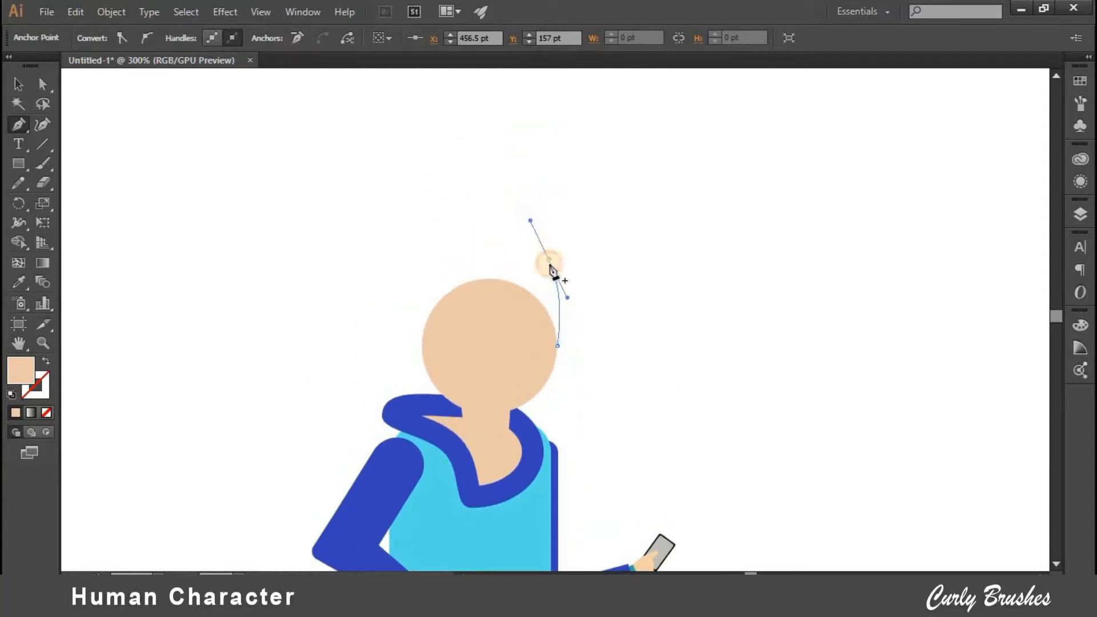
pyautogui.click(549, 260)
pyautogui.moveTo(430, 271)
pyautogui.mouseDown()
pyautogui.moveTo(411, 288)
pyautogui.moveTo(426, 292)
pyautogui.mouseUp()
pyautogui.click(454, 260)
pyautogui.click(422, 345)
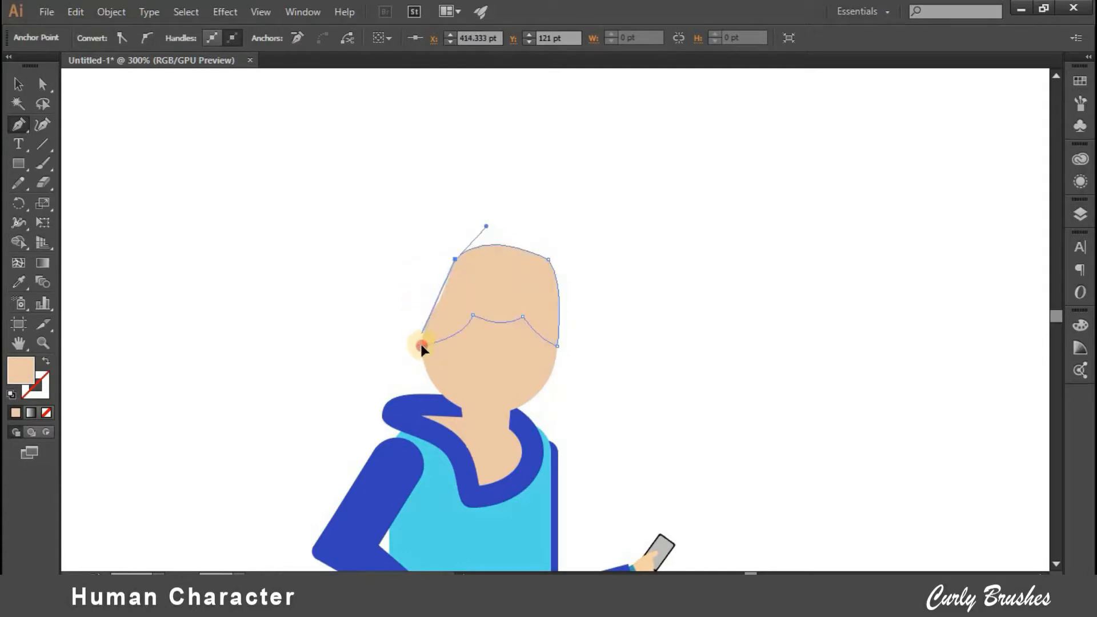
pyautogui.moveTo(437, 392); pyautogui.dragTo(433, 443)
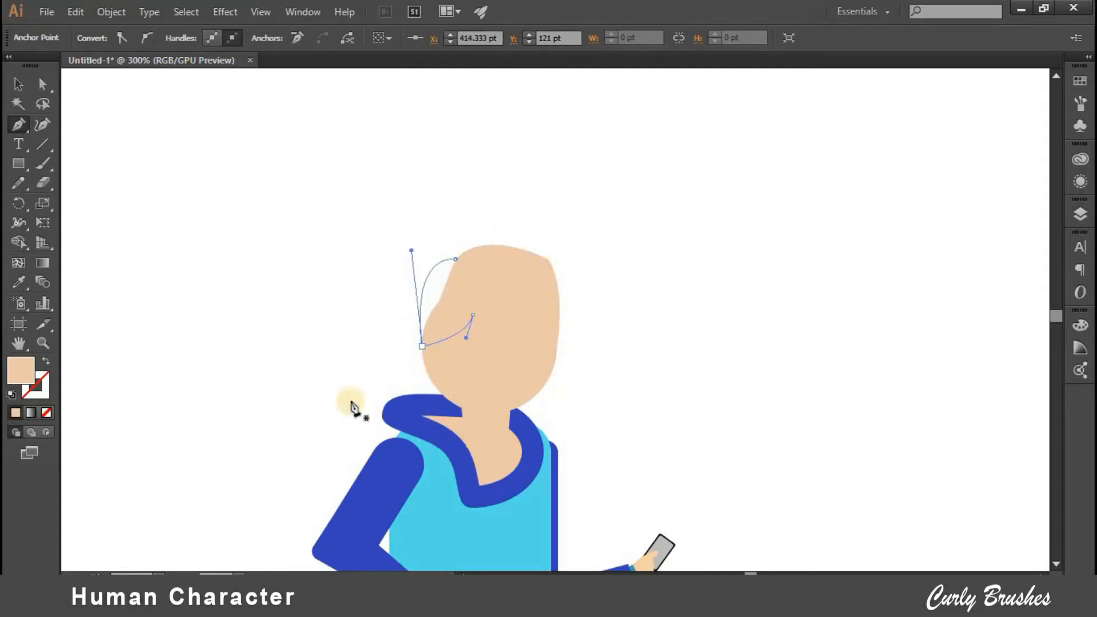
# - Fill the hair shape with dark brown 3a1f0b
pyautogui.doubleClick(22, 363)
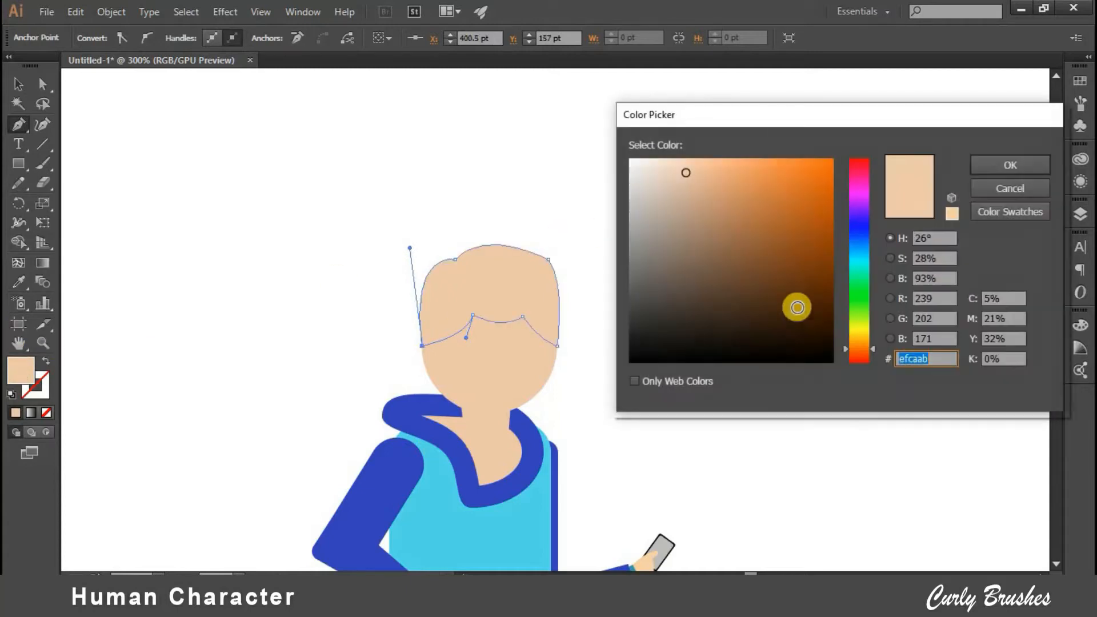
pyautogui.write('3a1f0b')
pyautogui.click(992, 164)
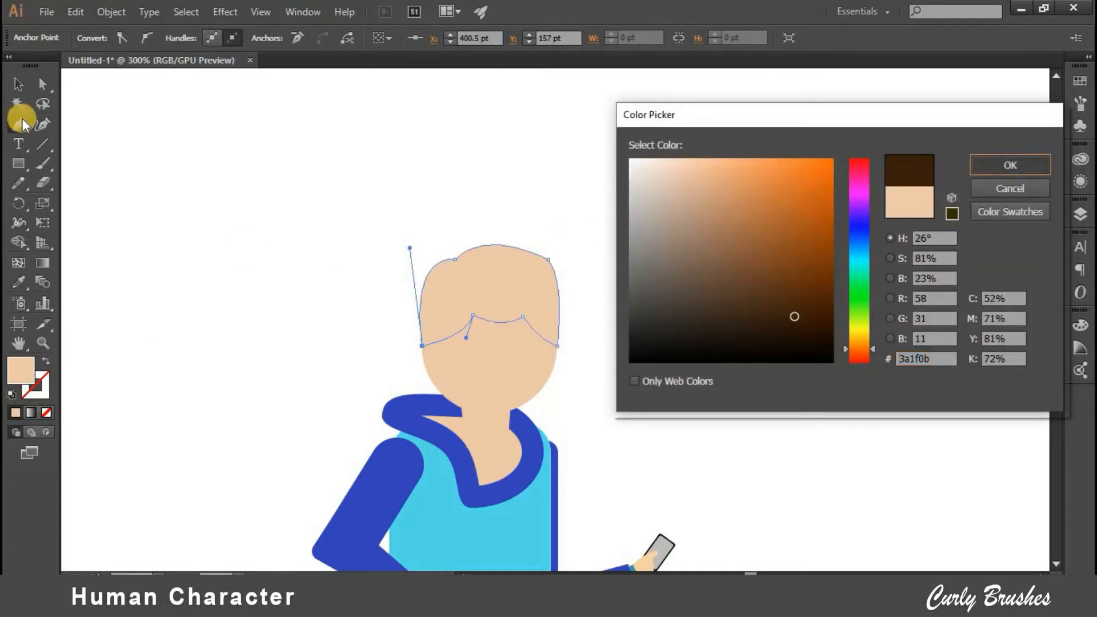
pyautogui.click(25, 80)
pyautogui.click(473, 309)
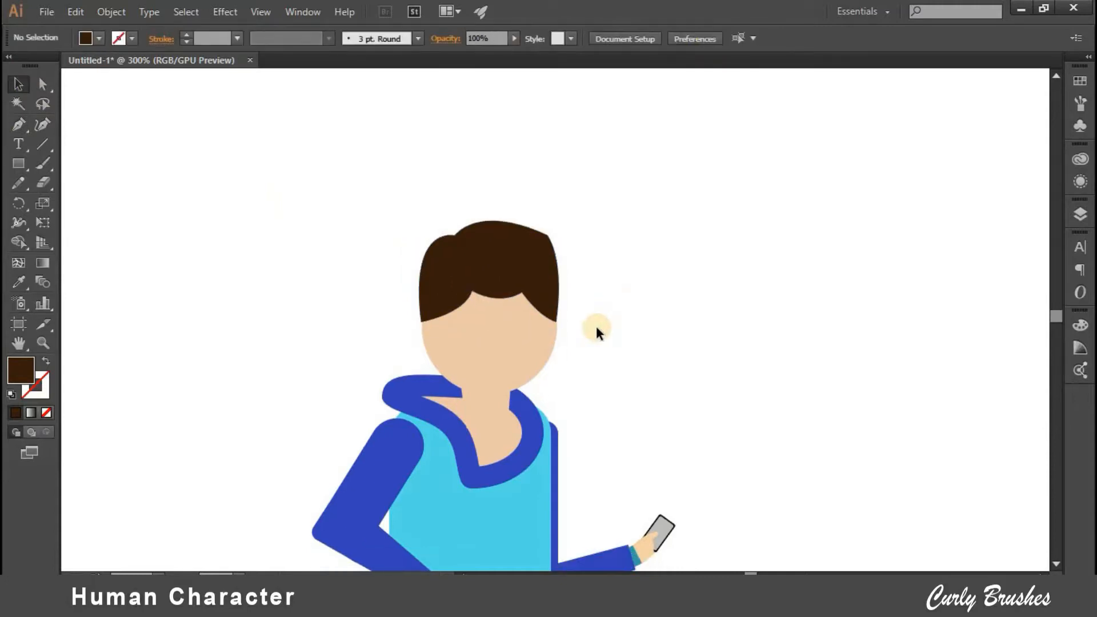
pyautogui.scroll(-2, 597, 338)
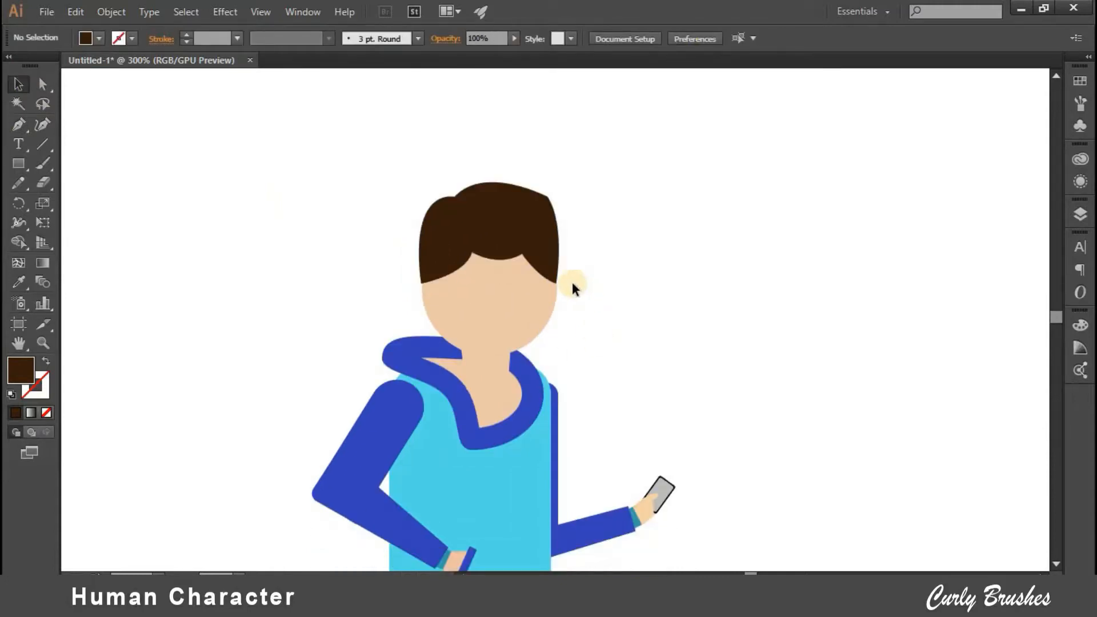
pyautogui.hotkey('ctrl', 'z')
pyautogui.click(632, 297)
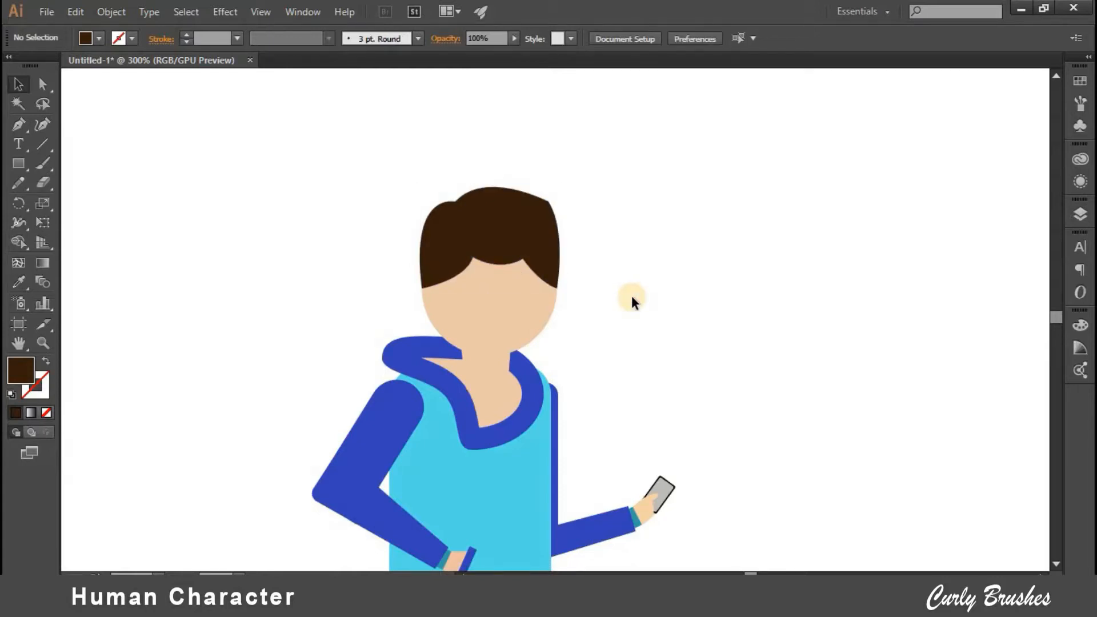
# - Draw a small upright ellipse beside the head for the eye and fill it with near-black 110803
pyautogui.scroll(-3, 632, 296)
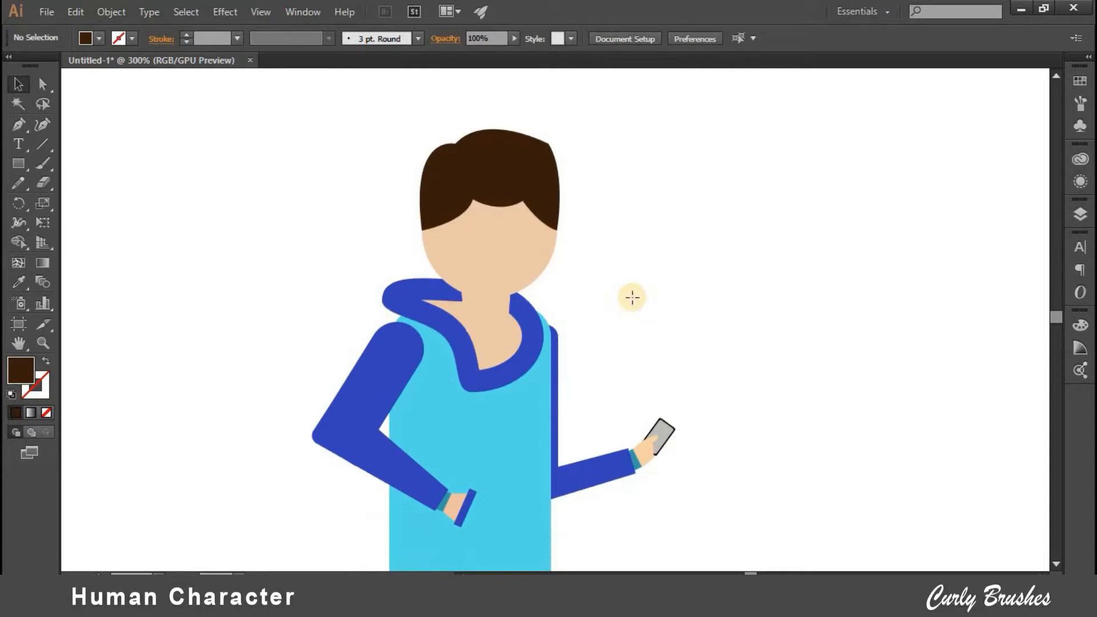
pyautogui.press('l')
pyautogui.moveTo(644, 250)
pyautogui.mouseDown()
pyautogui.moveTo(683, 316)
pyautogui.moveTo(667, 284)
pyautogui.mouseUp()
pyautogui.doubleClick(16, 368)
pyautogui.click(803, 350)
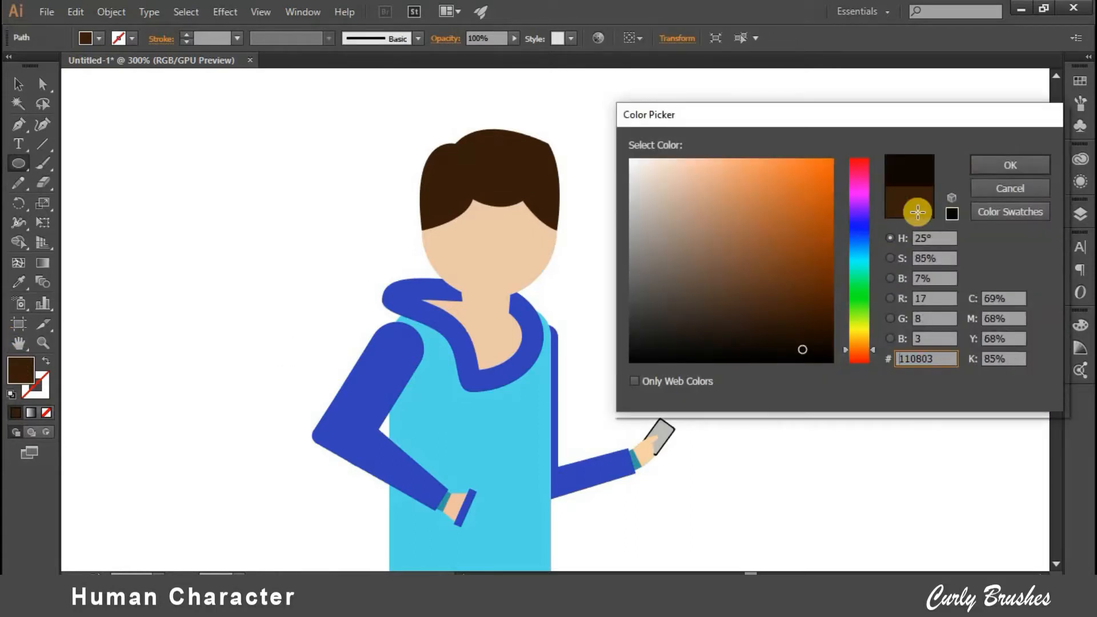
pyautogui.press('Return')
pyautogui.hotkey('ctrl', '+')
pyautogui.hotkey('ctrl', '+')
pyautogui.hotkey('ctrl', '+')
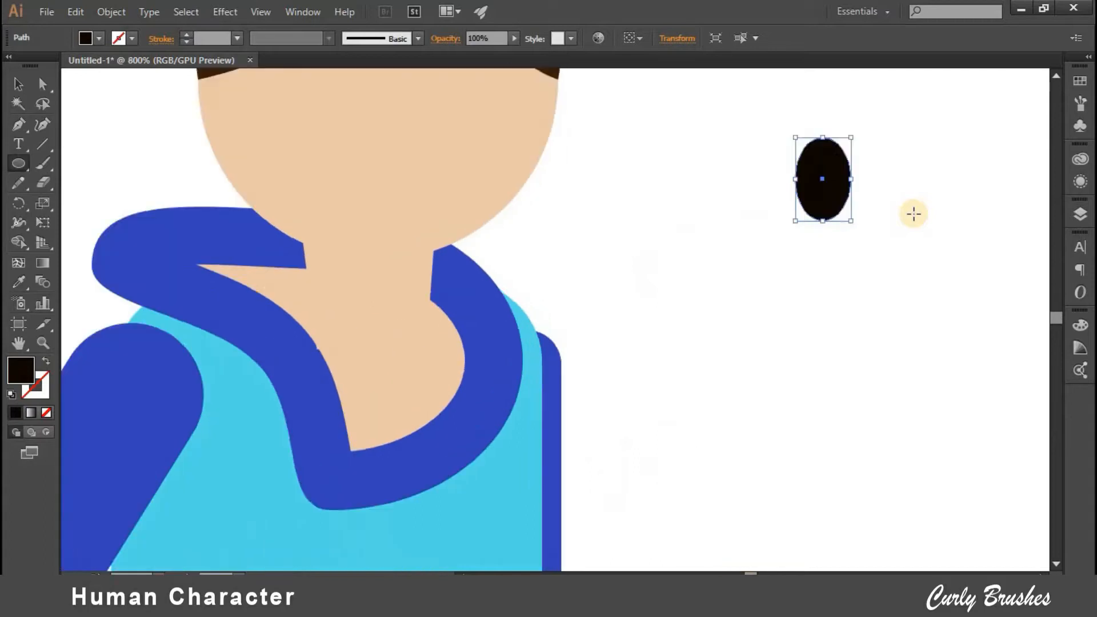
pyautogui.hotkey('ctrl', '+')
pyautogui.moveTo(953, 144); pyautogui.dragTo(820, 317)
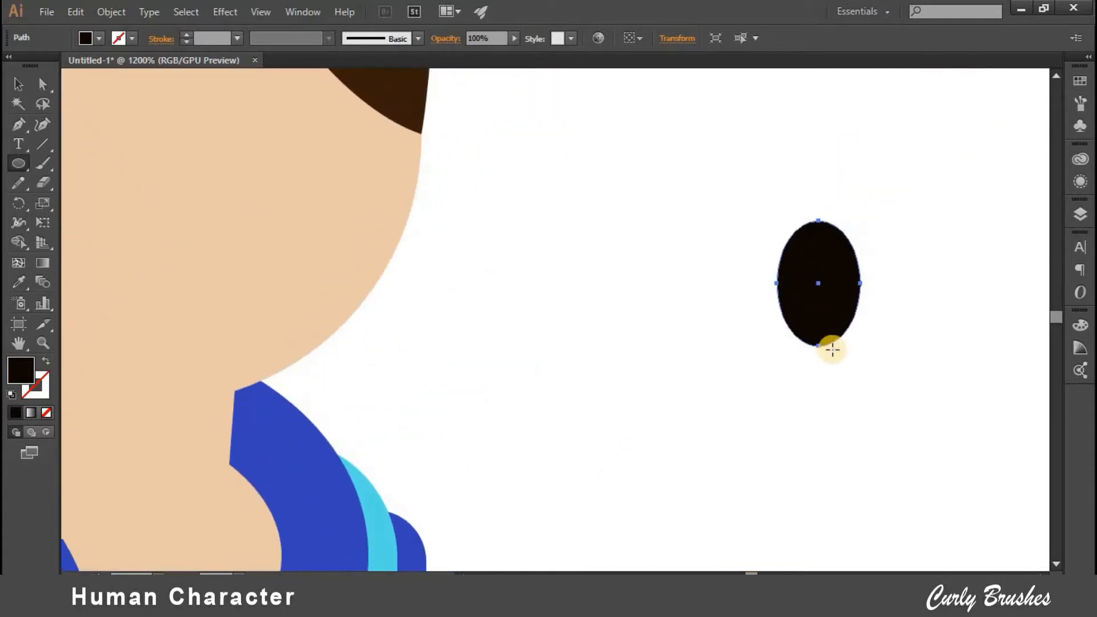
pyautogui.press('v')
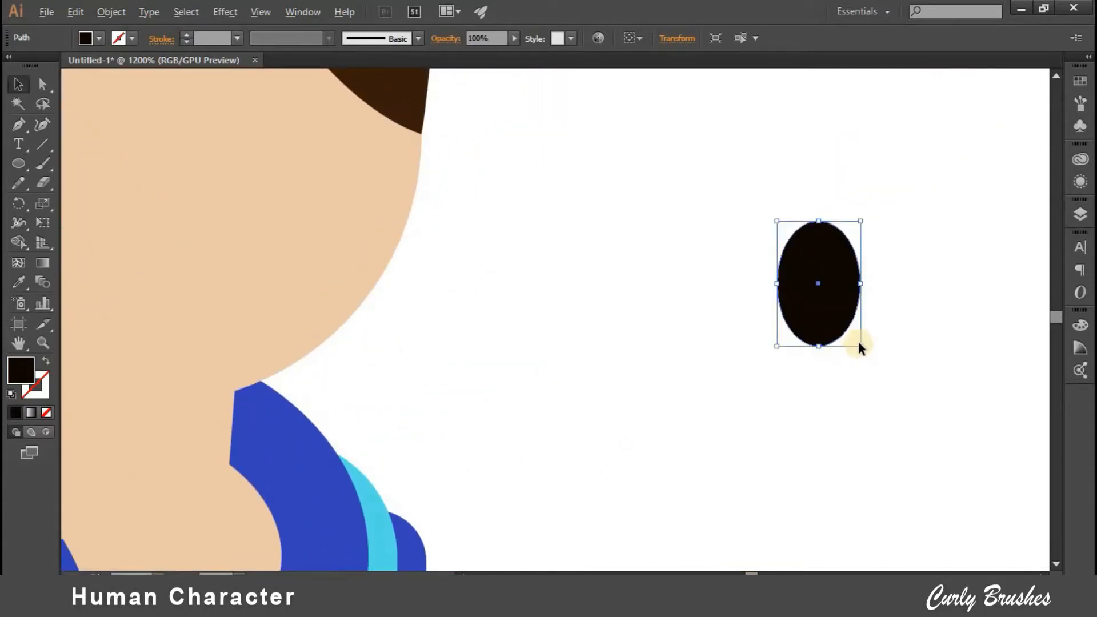
pyautogui.moveTo(862, 348); pyautogui.dragTo(829, 295)
pyautogui.hotkey('ctrl', 'z')
pyautogui.click(842, 337)
pyautogui.click(855, 311)
pyautogui.press('alt')
pyautogui.click(832, 312)
pyautogui.moveTo(828, 289); pyautogui.dragTo(880, 365)
pyautogui.click(845, 311)
pyautogui.moveTo(855, 327); pyautogui.dragTo(835, 422)
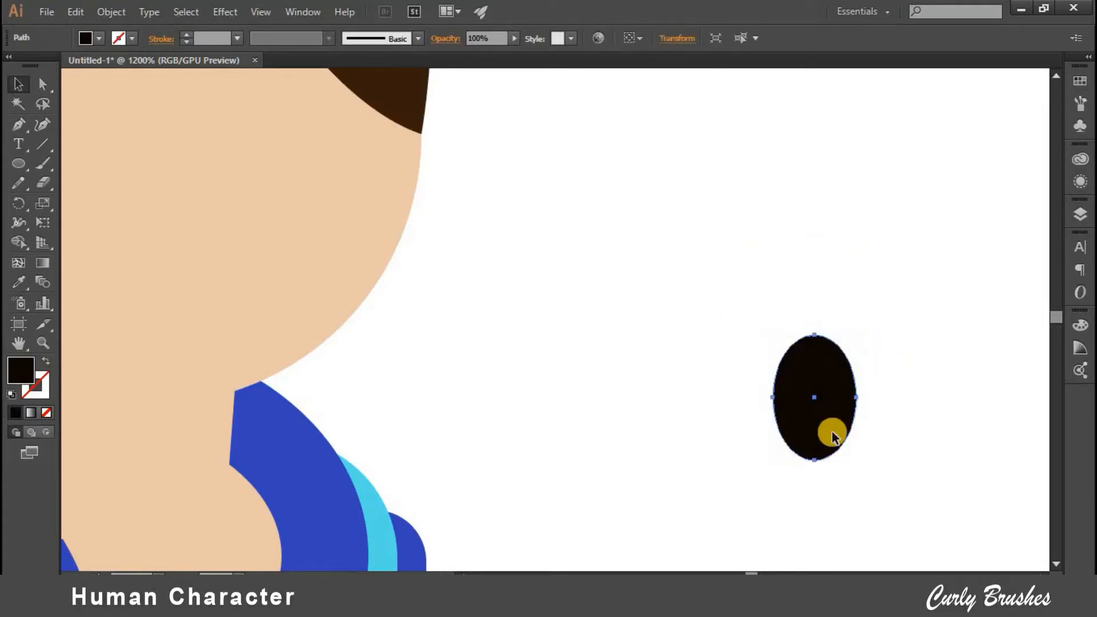
pyautogui.hotkey('ctrl', 'z')
pyautogui.hotkey('ctrl', 'shift', 'a')
pyautogui.click(841, 309)
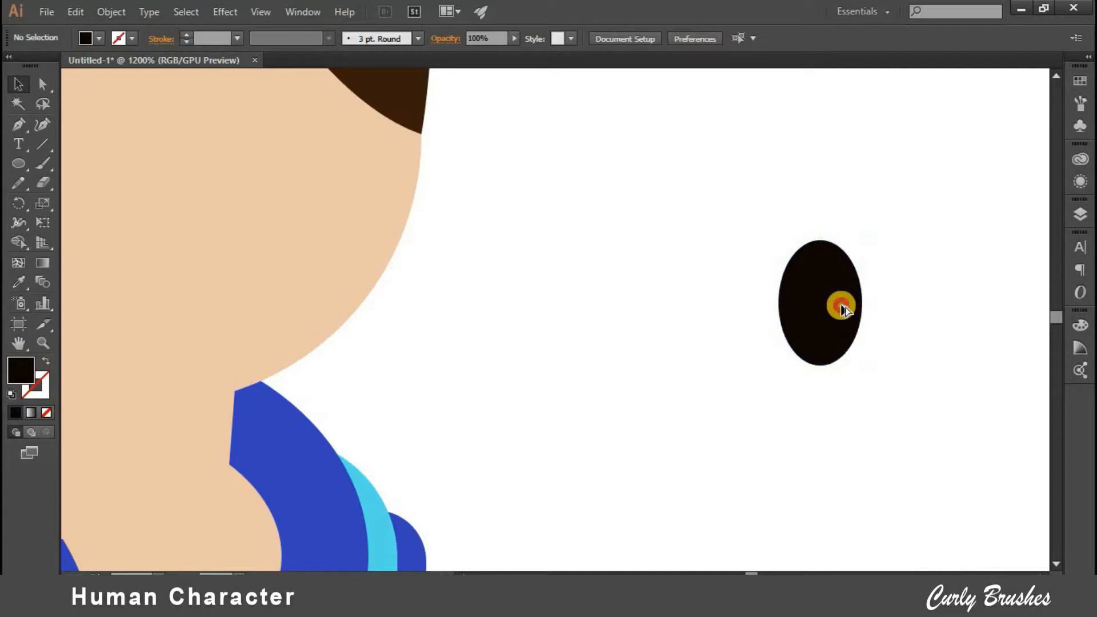
# - Make a small white (ffffff) highlight in the upper left of the eye from a scaled-down copy of the black ellipse
pyautogui.click(813, 299)
pyautogui.keyDown('alt'); pyautogui.moveTo(808, 301); pyautogui.dragTo(774, 293); pyautogui.keyUp('alt')
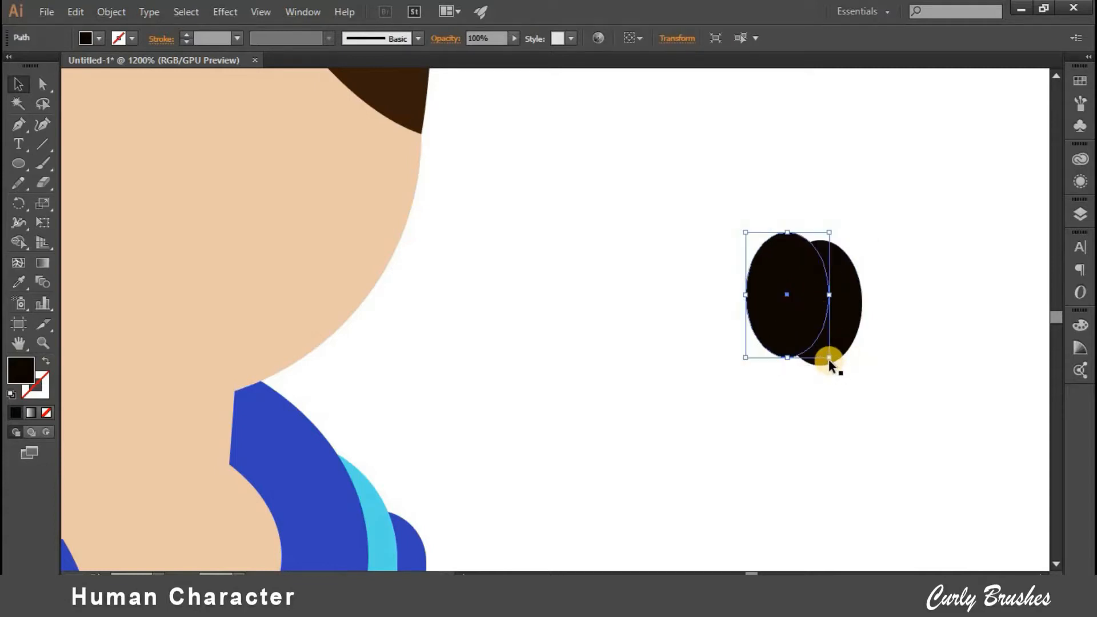
pyautogui.moveTo(828, 358); pyautogui.dragTo(801, 287)
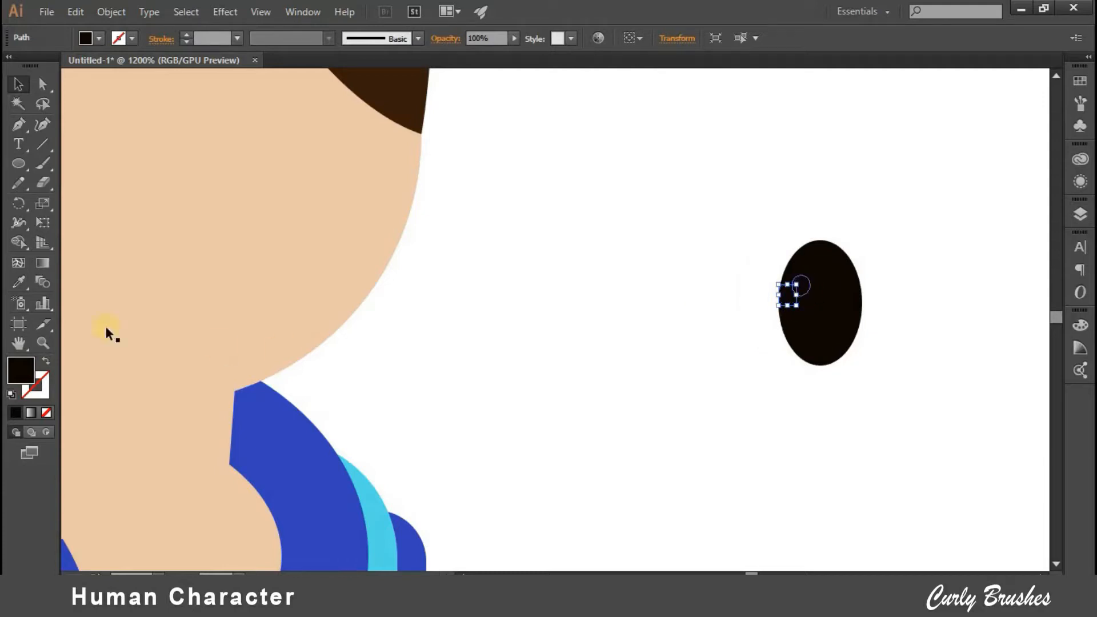
pyautogui.doubleClick(20, 370)
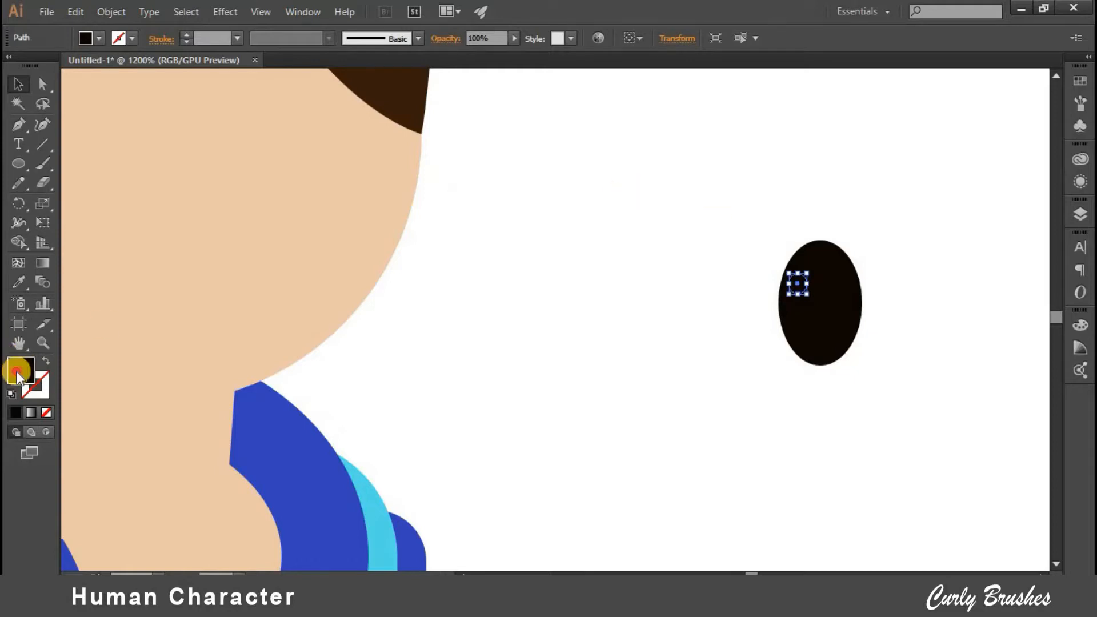
pyautogui.click(630, 160)
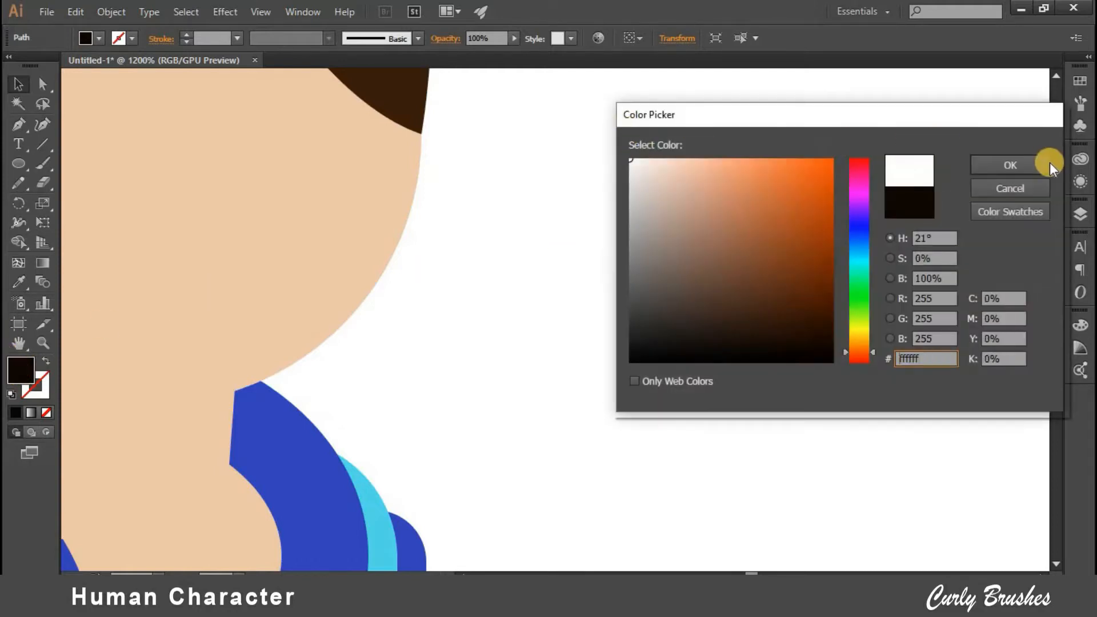
pyautogui.click(1010, 166)
# - Group the eye ellipse with its highlight and move the group onto the face, below the left part of the fringe
pyautogui.moveTo(743, 203); pyautogui.dragTo(907, 377)
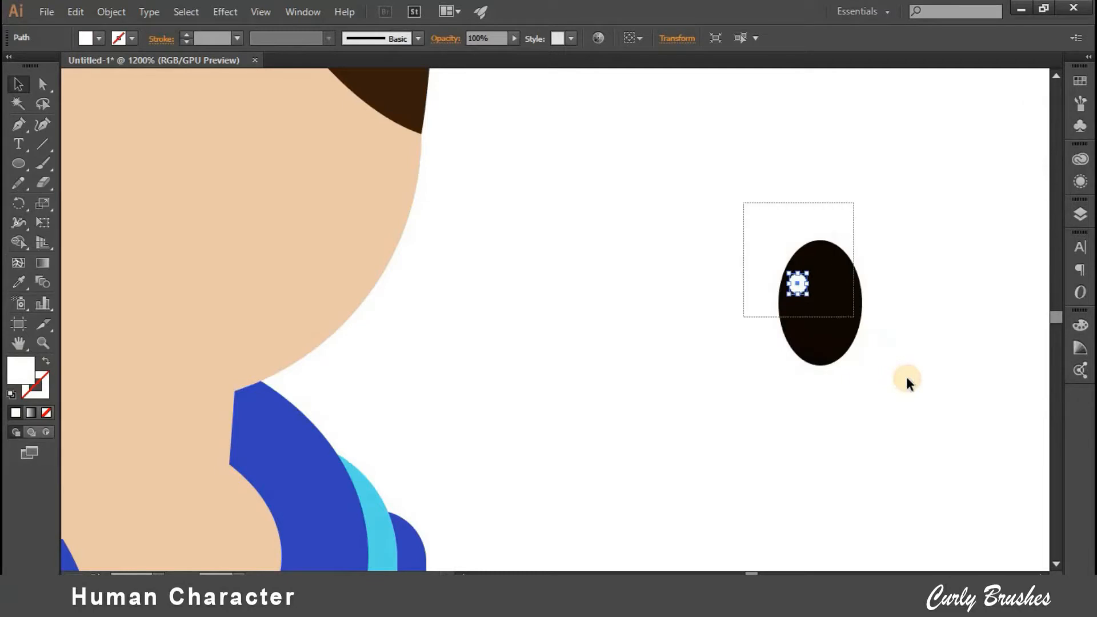
pyautogui.rightClick(838, 307)
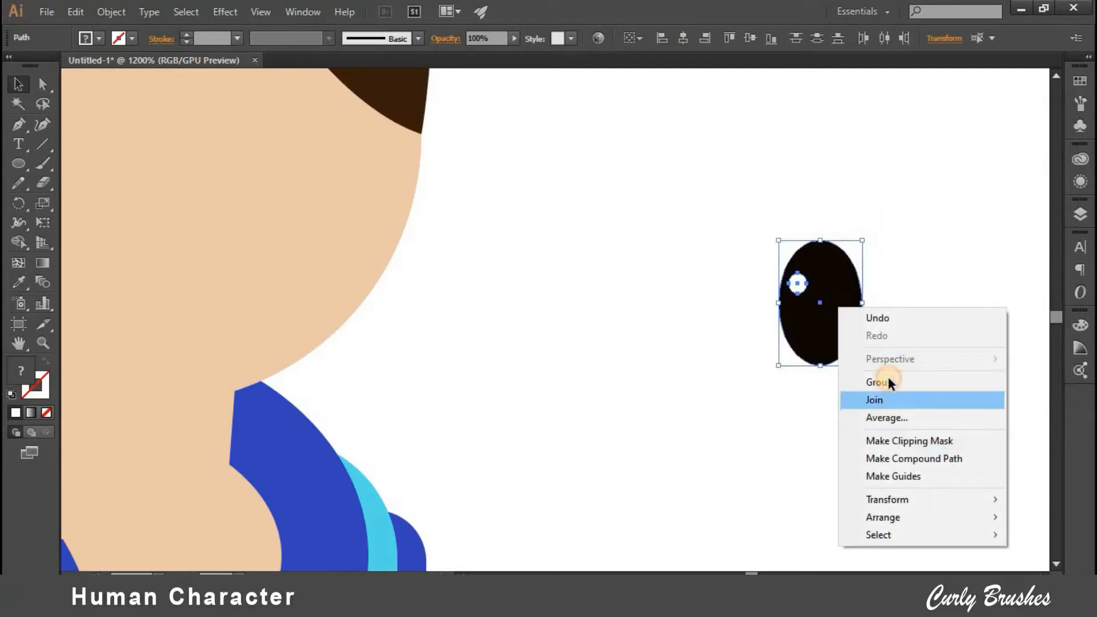
pyautogui.click(888, 380)
pyautogui.hotkey('ctrl', '-')
pyautogui.hotkey('ctrl', '-')
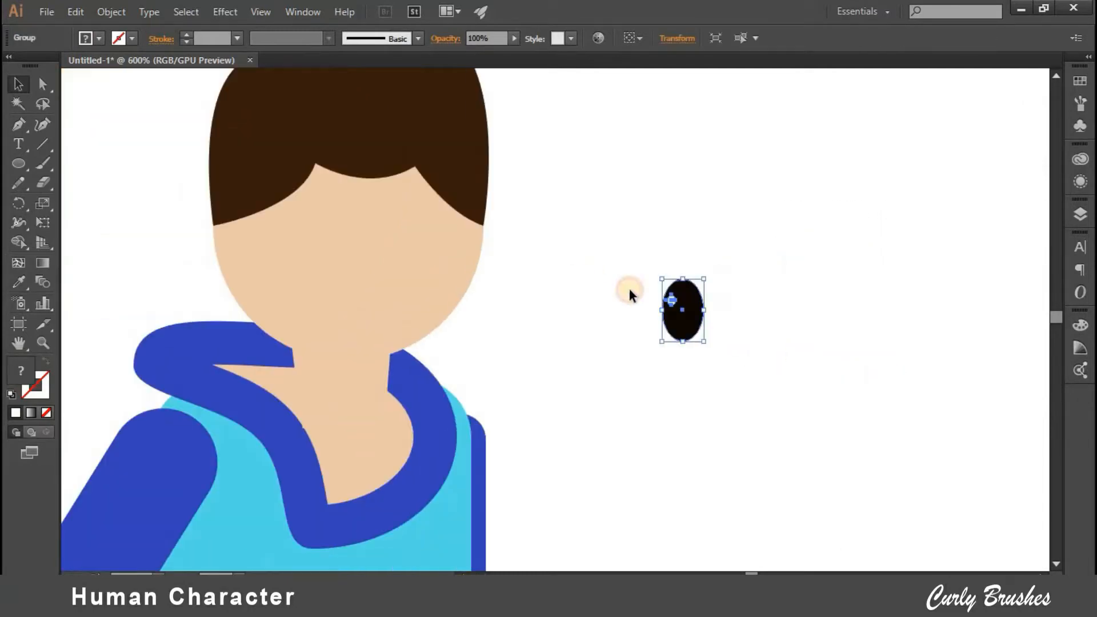
pyautogui.click(647, 282)
pyautogui.moveTo(324, 275); pyautogui.dragTo(312, 239)
pyautogui.click(697, 294)
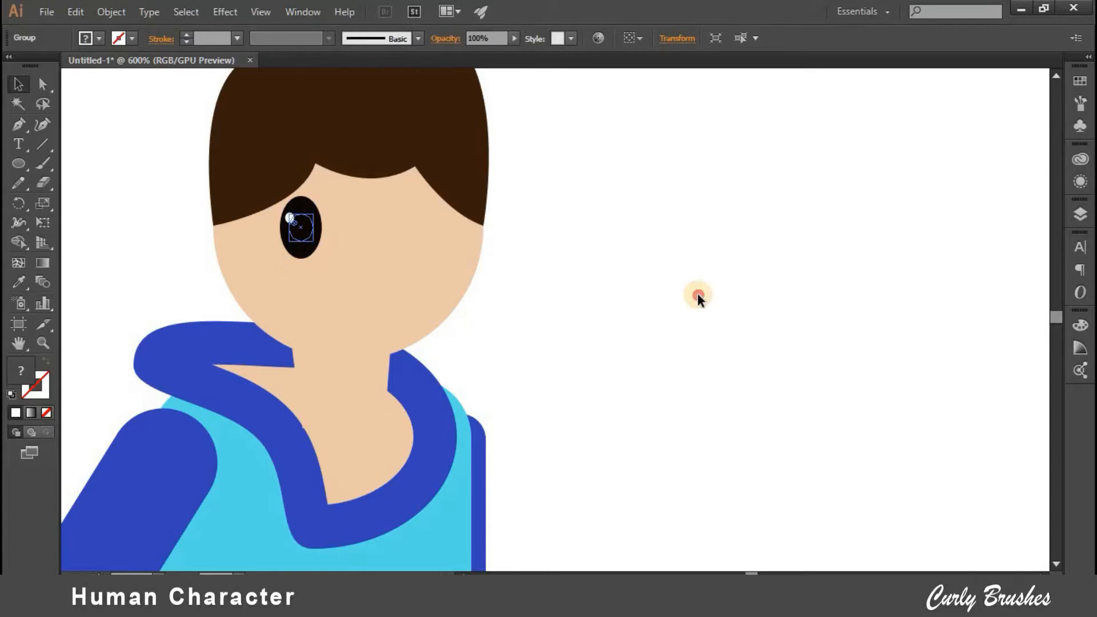
# - Scale the eye group down to about two thirds of its size, keeping it beneath the left part of the fringe
pyautogui.moveTo(296, 220); pyautogui.dragTo(302, 233)
pyautogui.click(308, 236)
pyautogui.moveTo(313, 244); pyautogui.dragTo(319, 250)
pyautogui.click(752, 311)
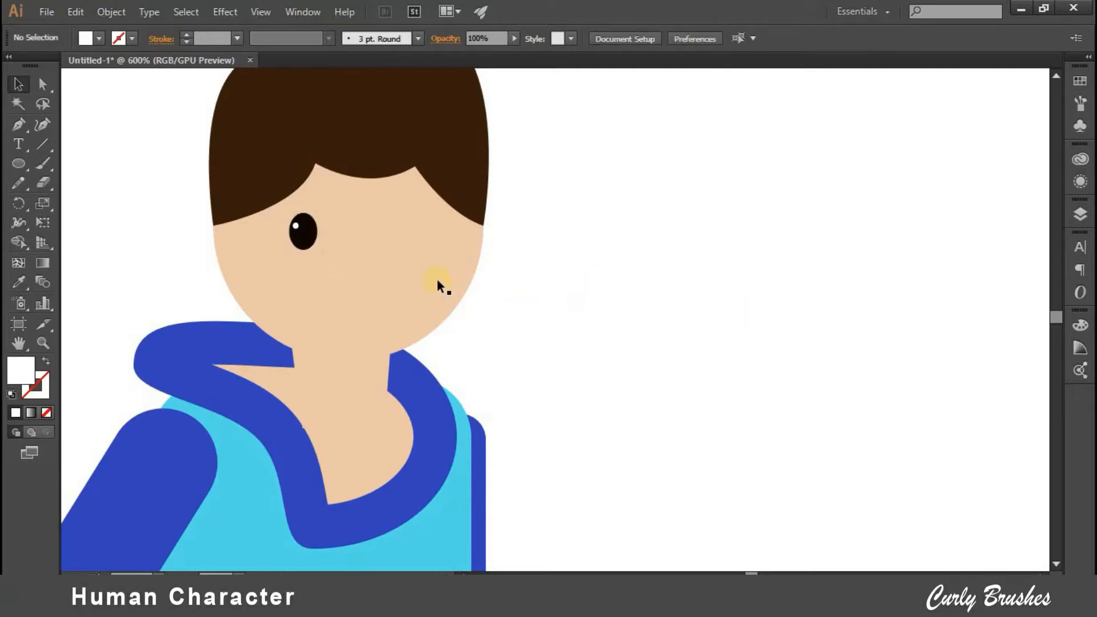
# - Ungroup the eye into its black ellipse and white highlight, and select the highlight alone
pyautogui.click(336, 243)
pyautogui.hotkey('ctrl', '+')
pyautogui.hotkey('ctrl', '+')
pyautogui.moveTo(405, 317); pyautogui.dragTo(543, 335)
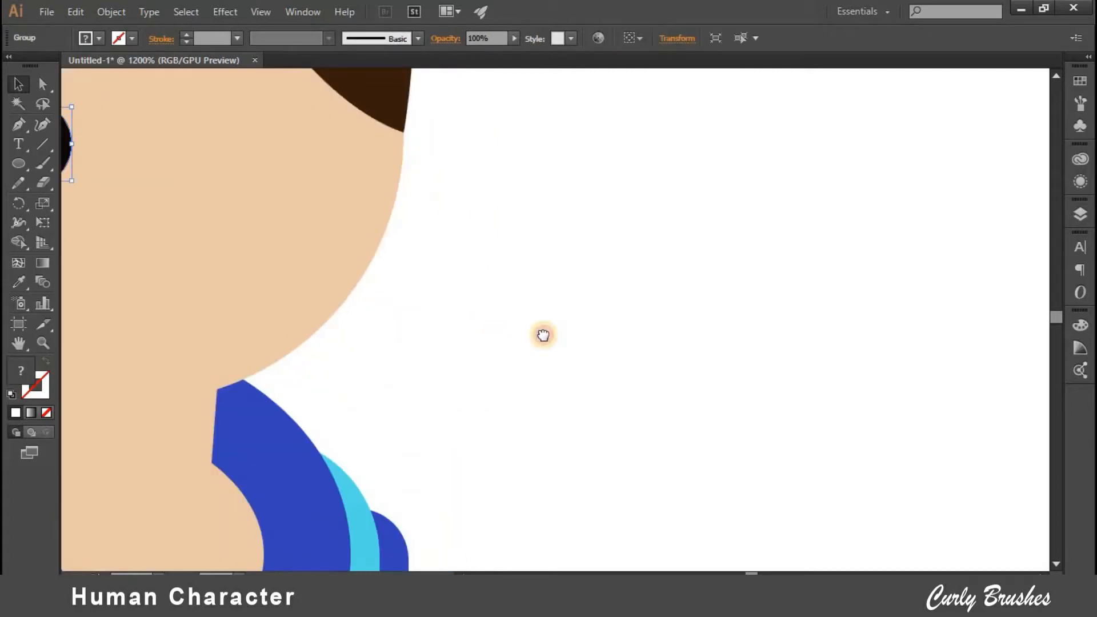
pyautogui.rightClick(177, 158)
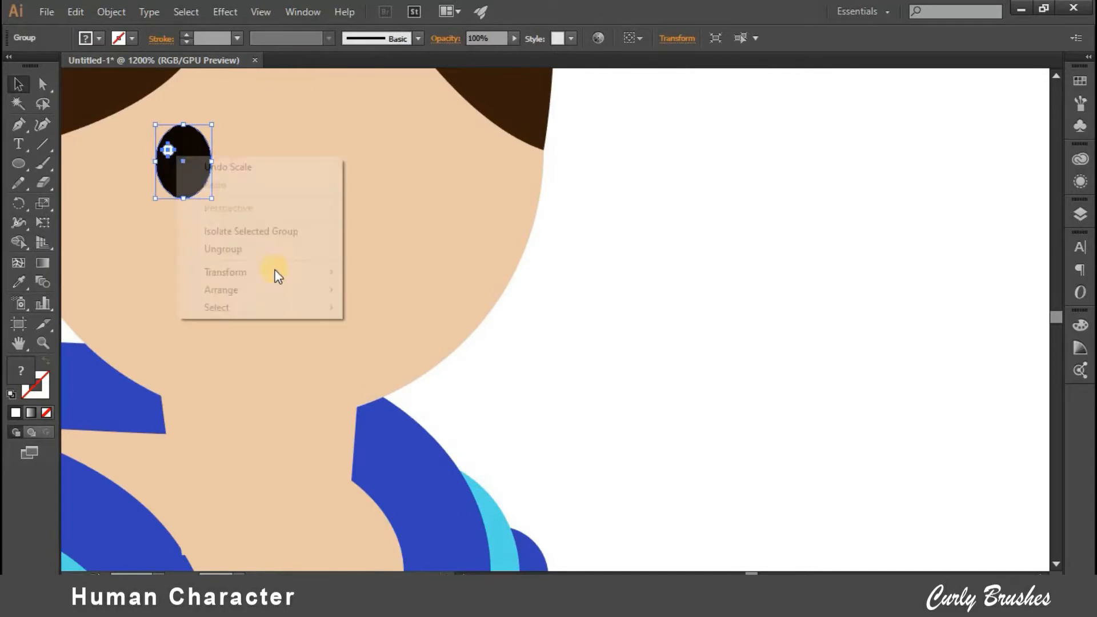
pyautogui.click(224, 249)
pyautogui.click(608, 291)
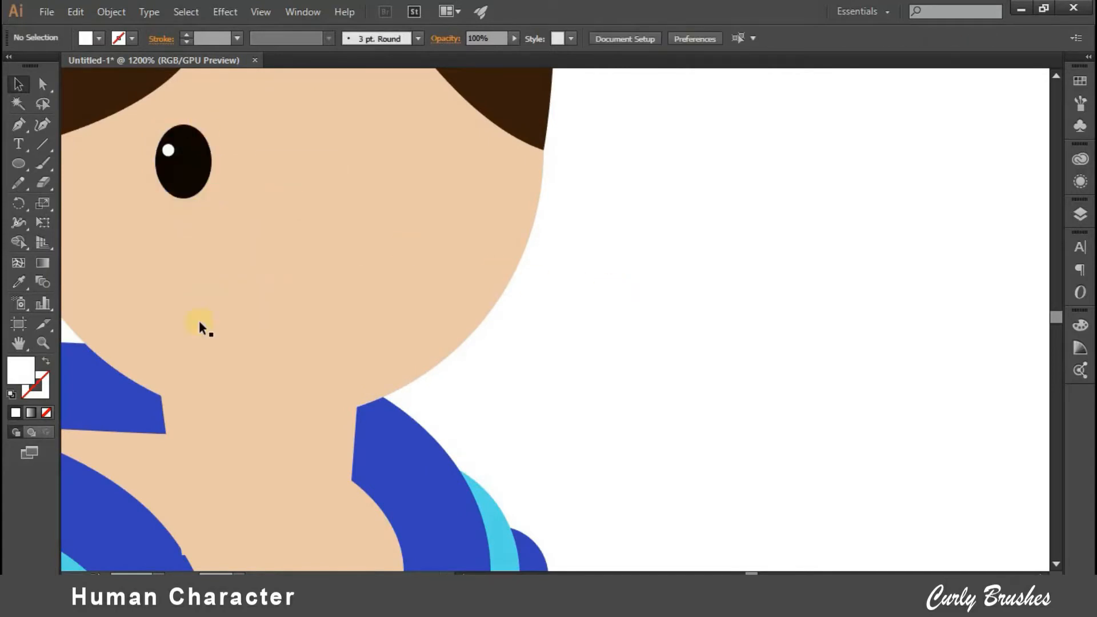
pyautogui.click(167, 151)
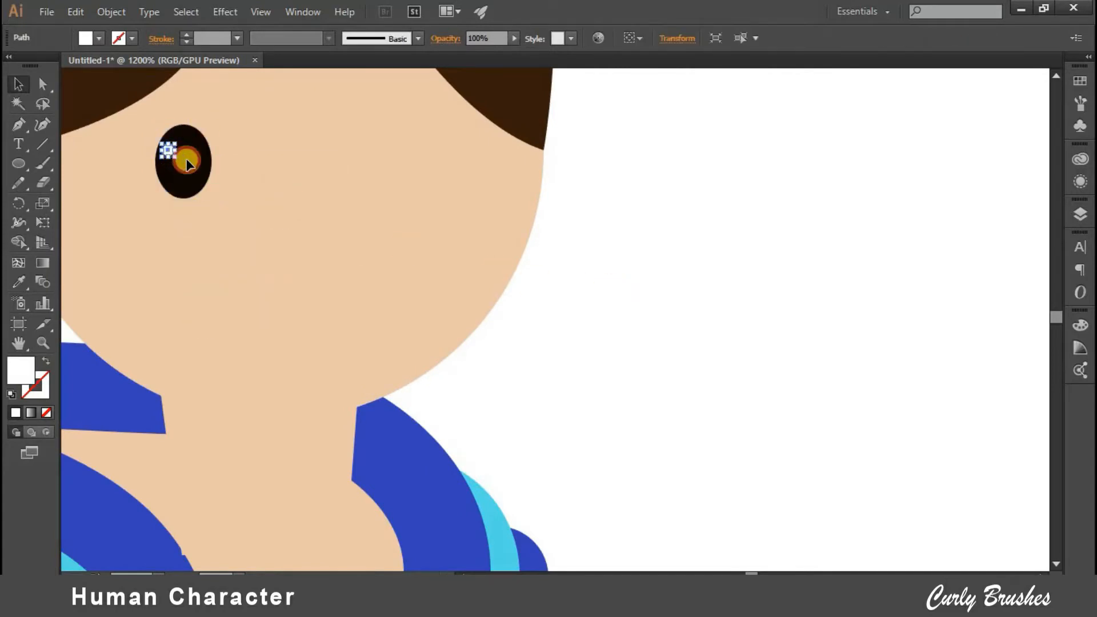
# - Move the white highlight to the right of the black eye ellipse's centre
pyautogui.moveTo(194, 160)
pyautogui.mouseDown()
pyautogui.moveTo(211, 167)
pyautogui.moveTo(187, 165)
pyautogui.mouseUp()
pyautogui.click(588, 297)
pyautogui.click(321, 256)
pyautogui.click(214, 187)
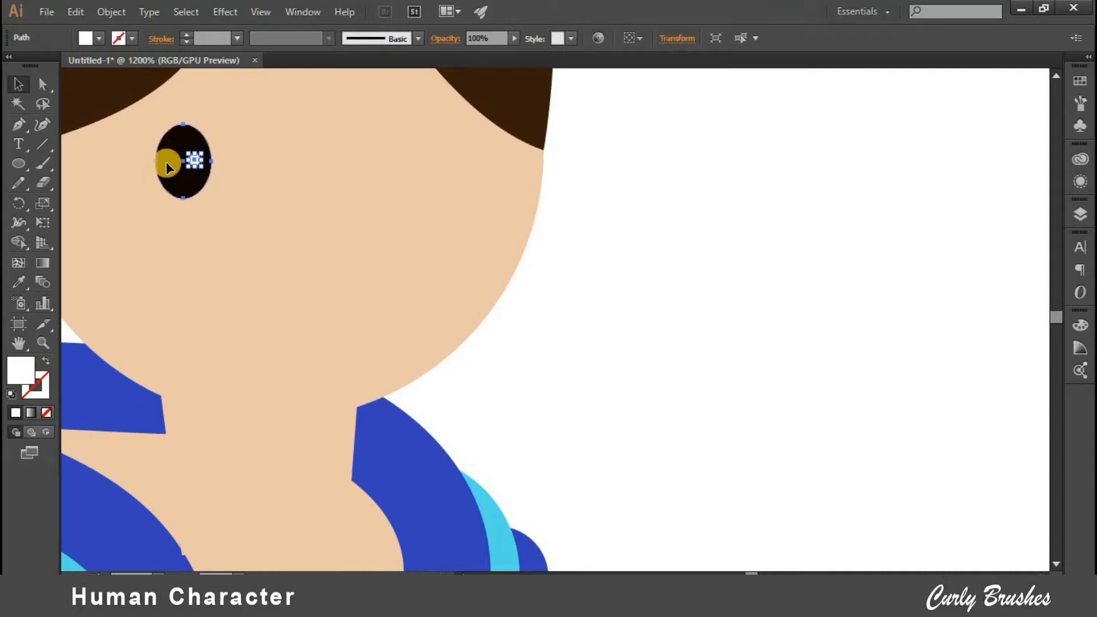
# - Group the eye ellipse with its highlight and place a copy level with it on the right half of the face
pyautogui.keyDown('shift'); pyautogui.click(165, 164); pyautogui.keyUp('shift')
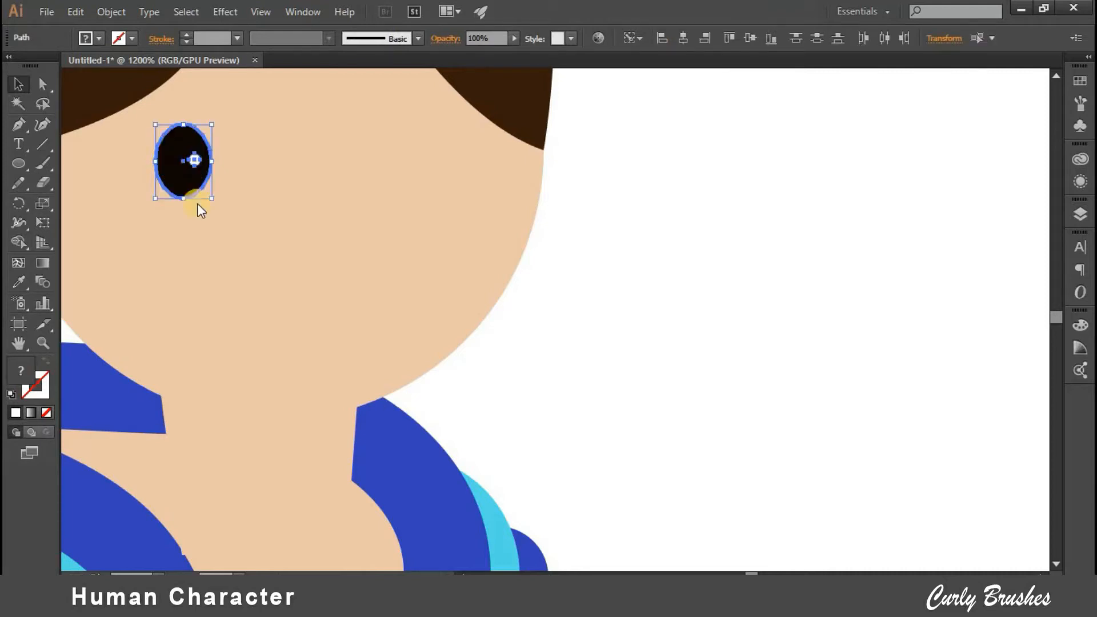
pyautogui.rightClick(167, 164)
pyautogui.click(207, 238)
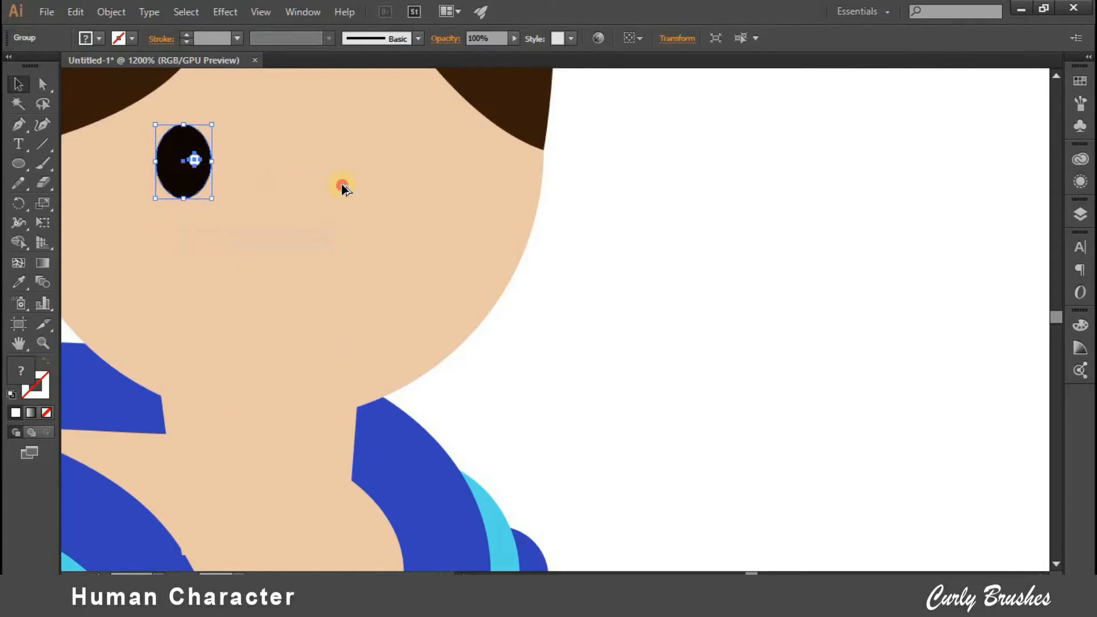
pyautogui.moveTo(393, 179); pyautogui.dragTo(384, 165)
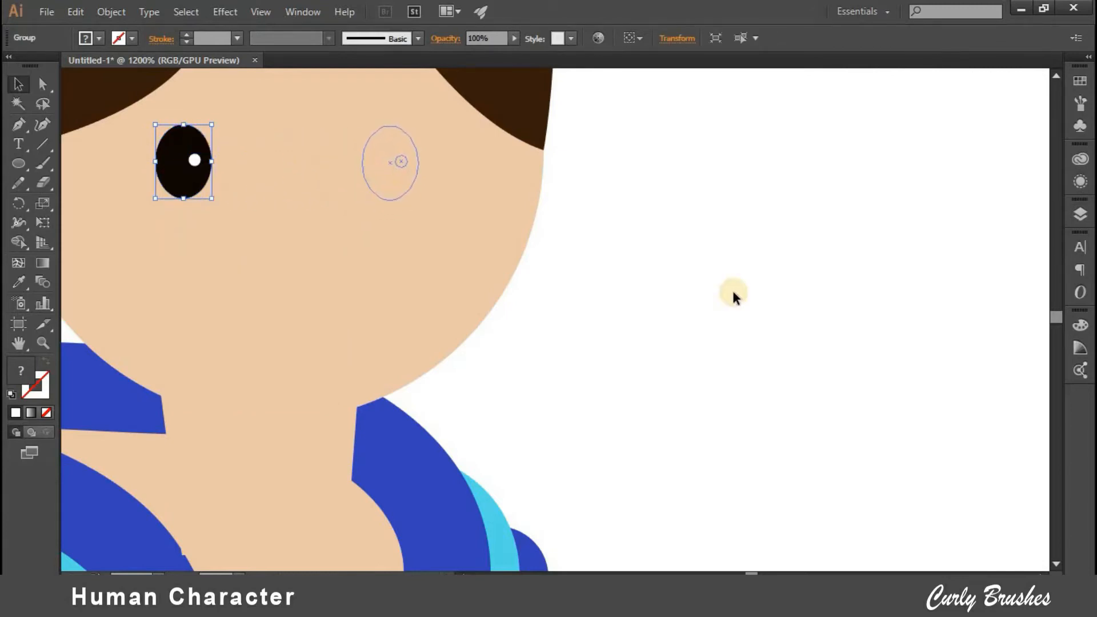
pyautogui.click(733, 294)
# - Draw a small circle for the mouth below and between the eyes and fill it with salmon pink (f49987)
pyautogui.hotkey('ctrl', '-')
pyautogui.hotkey('ctrl', '-')
pyautogui.hotkey('ctrl', '-')
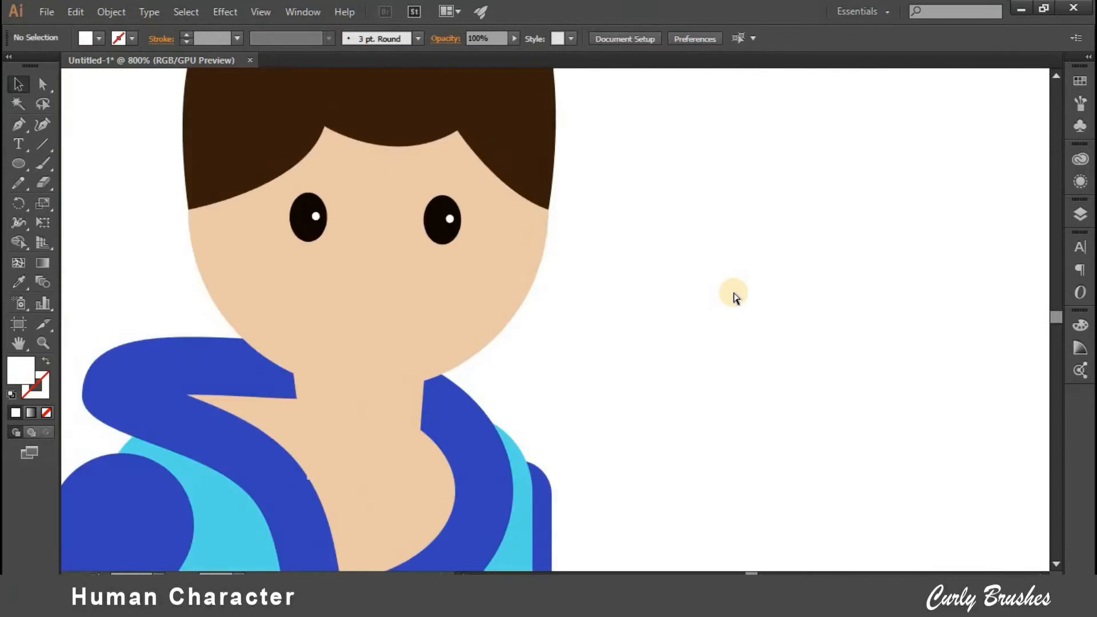
pyautogui.hotkey('ctrl', '-')
pyautogui.press('m')
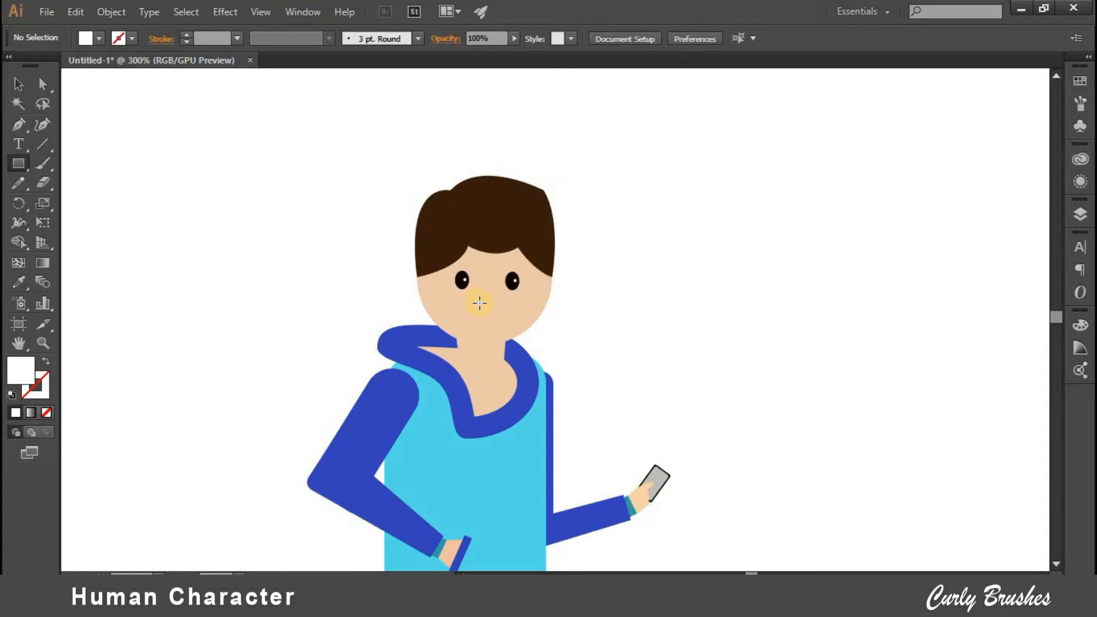
pyautogui.moveTo(475, 304)
pyautogui.mouseDown()
pyautogui.moveTo(492, 330)
pyautogui.moveTo(488, 319)
pyautogui.mouseUp()
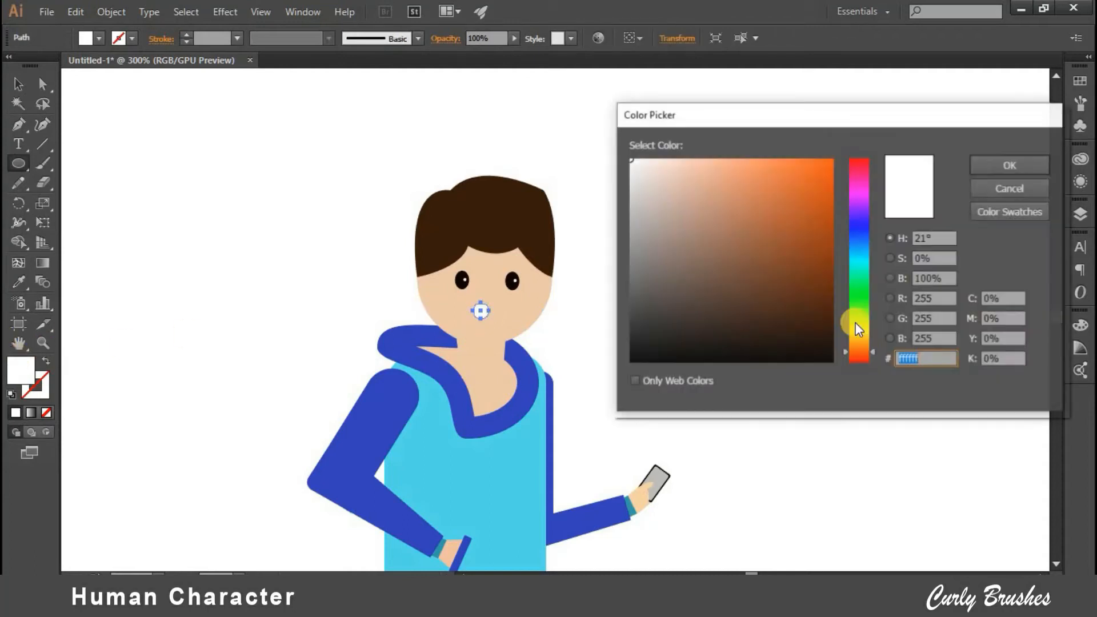
pyautogui.click(859, 360)
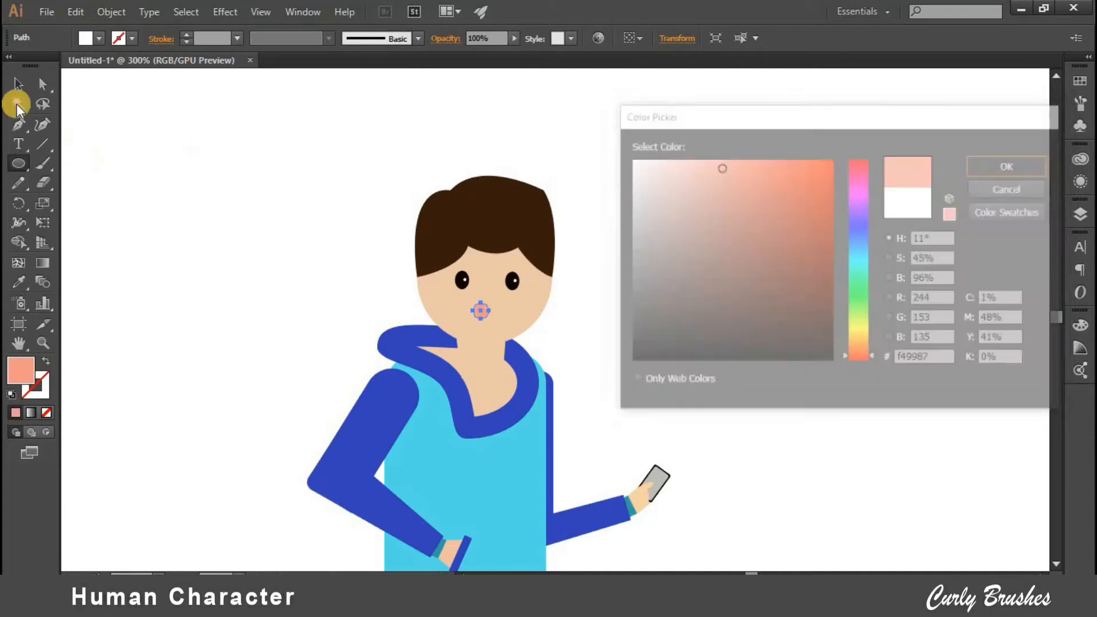
# - Stretch the mouth circle slightly taller and shift it a little to the right on the face
pyautogui.click(18, 84)
pyautogui.click(482, 325)
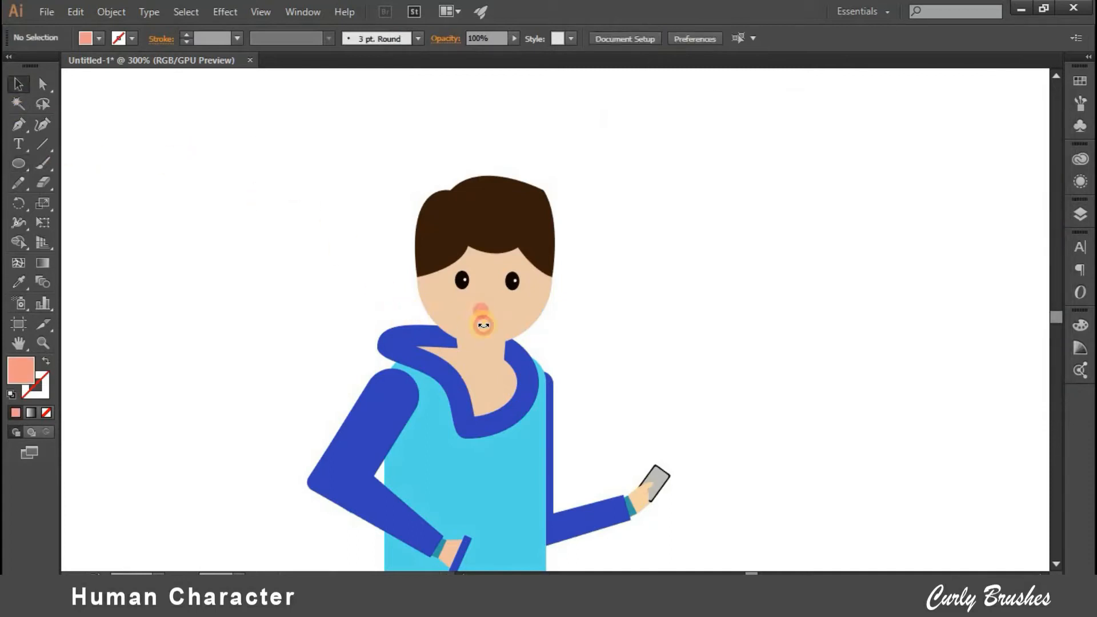
pyautogui.click(481, 313)
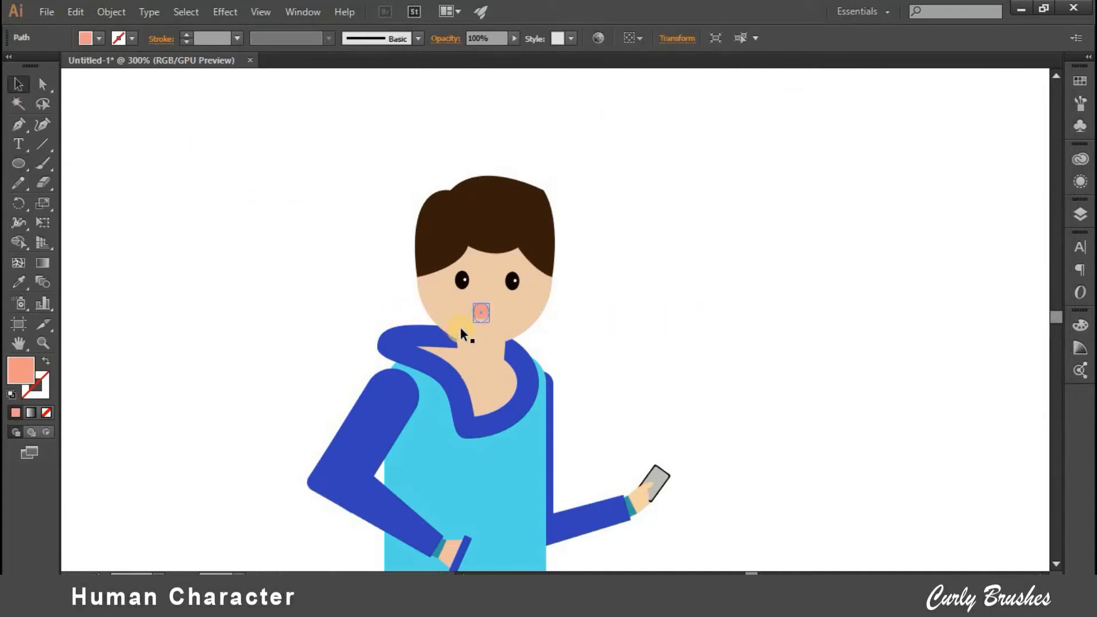
pyautogui.click(479, 320)
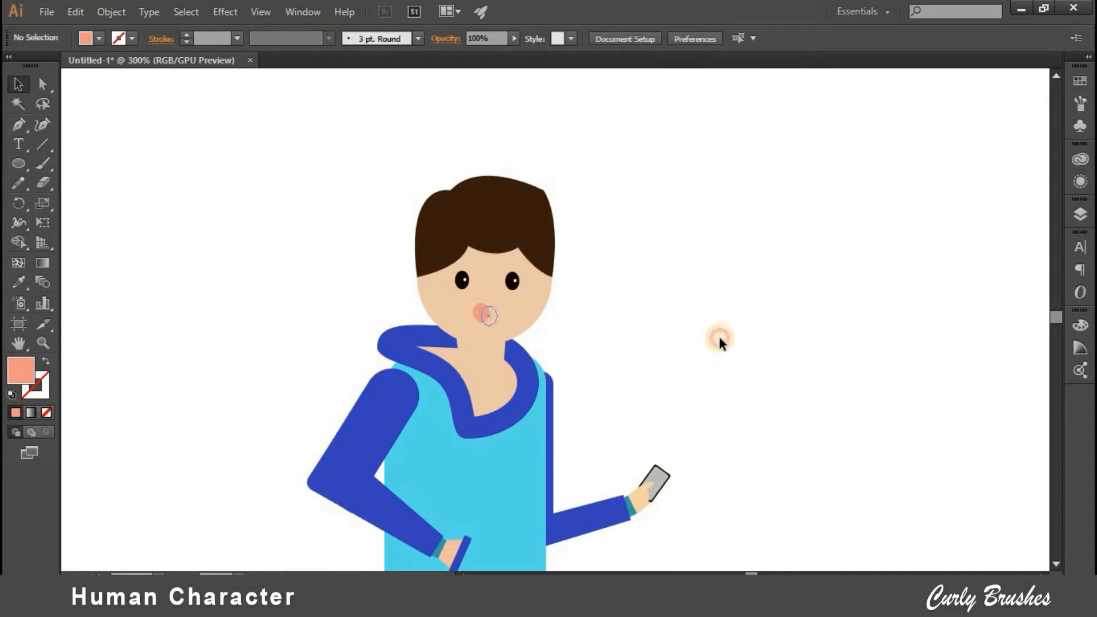
# - Duplicate the left trouser leg with a slight offset to the right
pyautogui.scroll(-2, 716, 341)
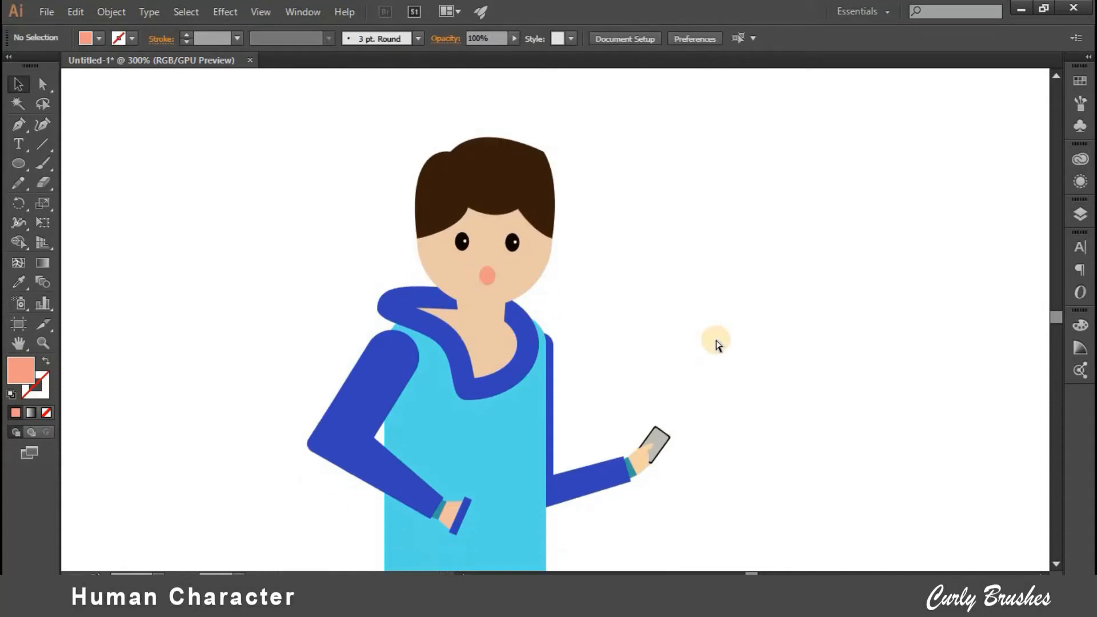
pyautogui.hotkey('ctrl', '-')
pyautogui.hotkey('ctrl', '-')
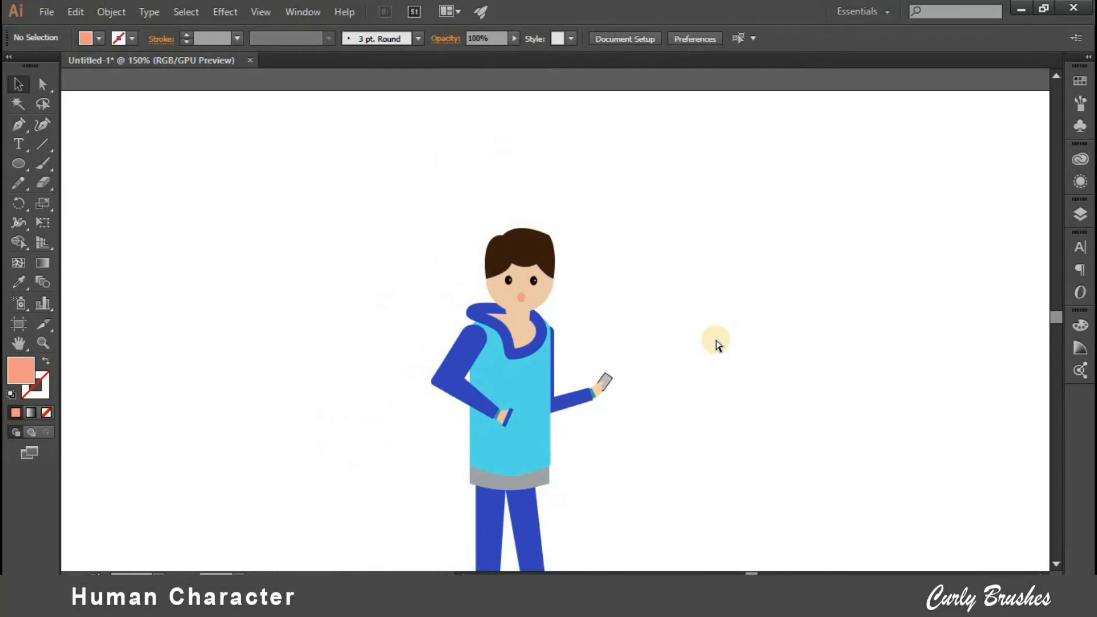
pyautogui.scroll(-5, 738, 231)
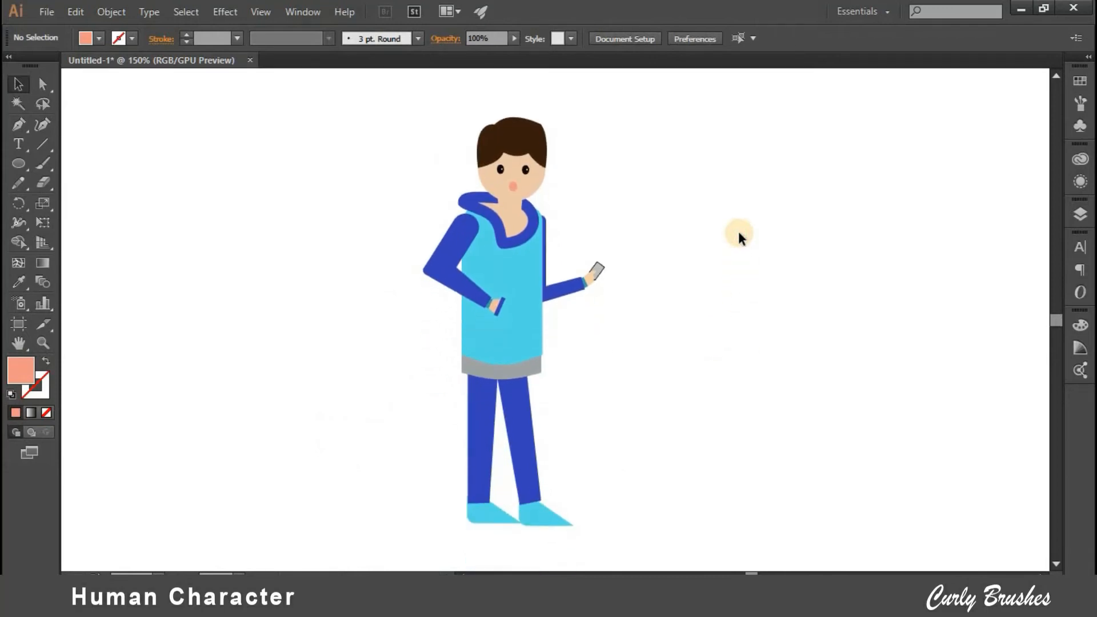
pyautogui.scroll(-2, 738, 231)
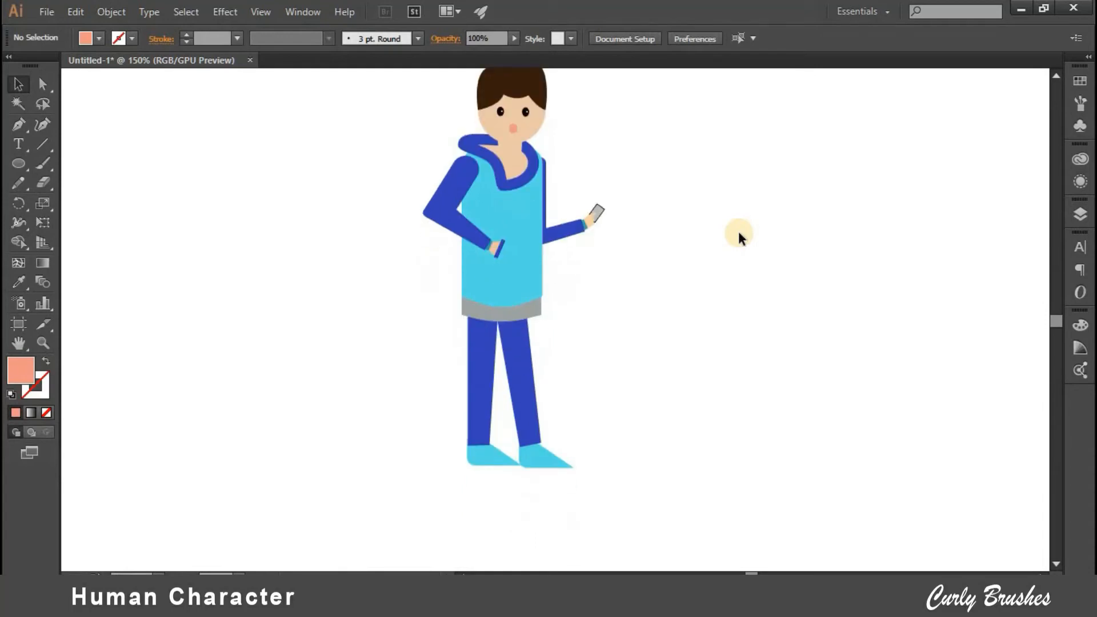
pyautogui.hotkey('ctrl', '+')
pyautogui.hotkey('ctrl', '+')
pyautogui.scroll(-3, 414, 434)
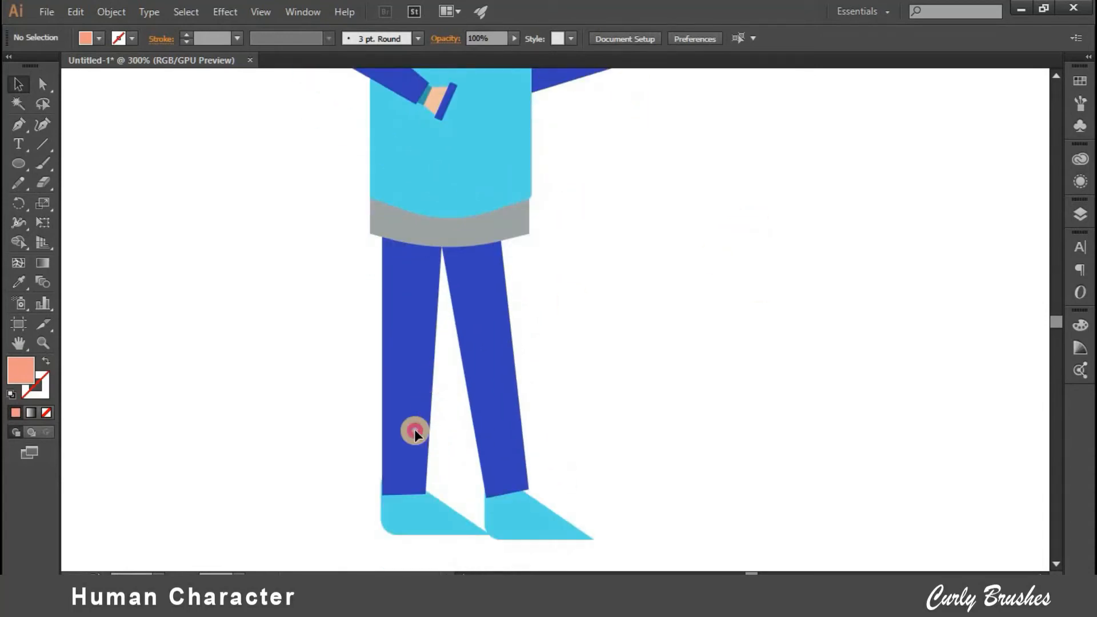
pyautogui.click(416, 433)
pyautogui.moveTo(416, 432); pyautogui.dragTo(421, 432)
# - Select the leg shapes and remove the sliver of the copy beyond the left leg's inner edge with the Shape Builder tool
pyautogui.moveTo(216, 162); pyautogui.dragTo(794, 523)
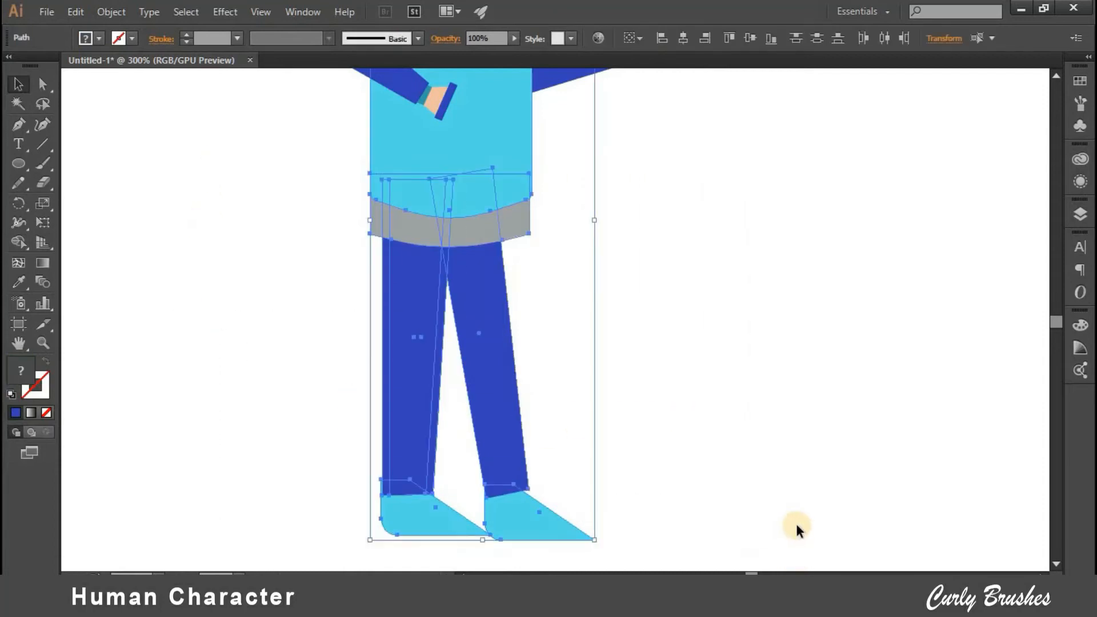
pyautogui.hotkey('shift', 'm')
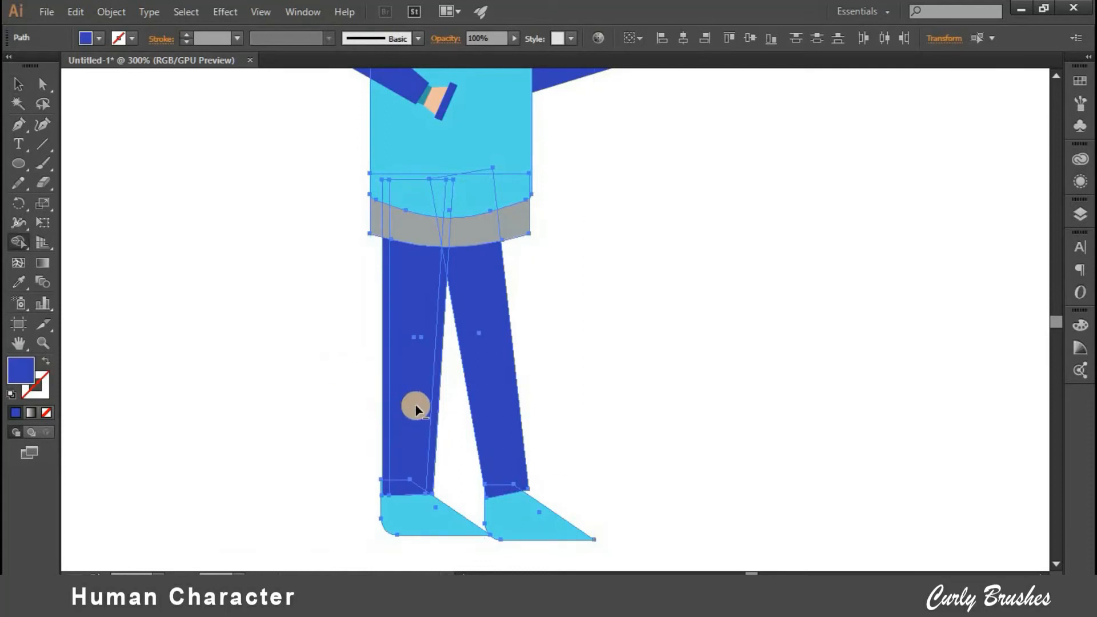
pyautogui.moveTo(430, 403); pyautogui.dragTo(431, 406)
pyautogui.click(18, 84)
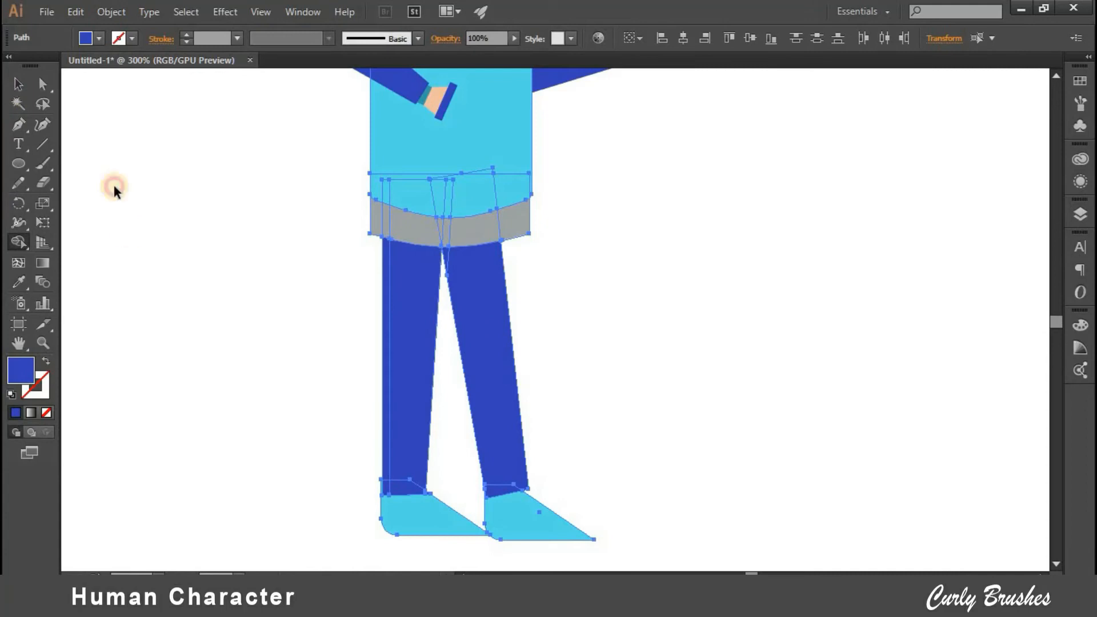
# - Fill the original left leg behind the copy with light blue (7c8bd8) to form a stripe along its outer edge
pyautogui.click(379, 343)
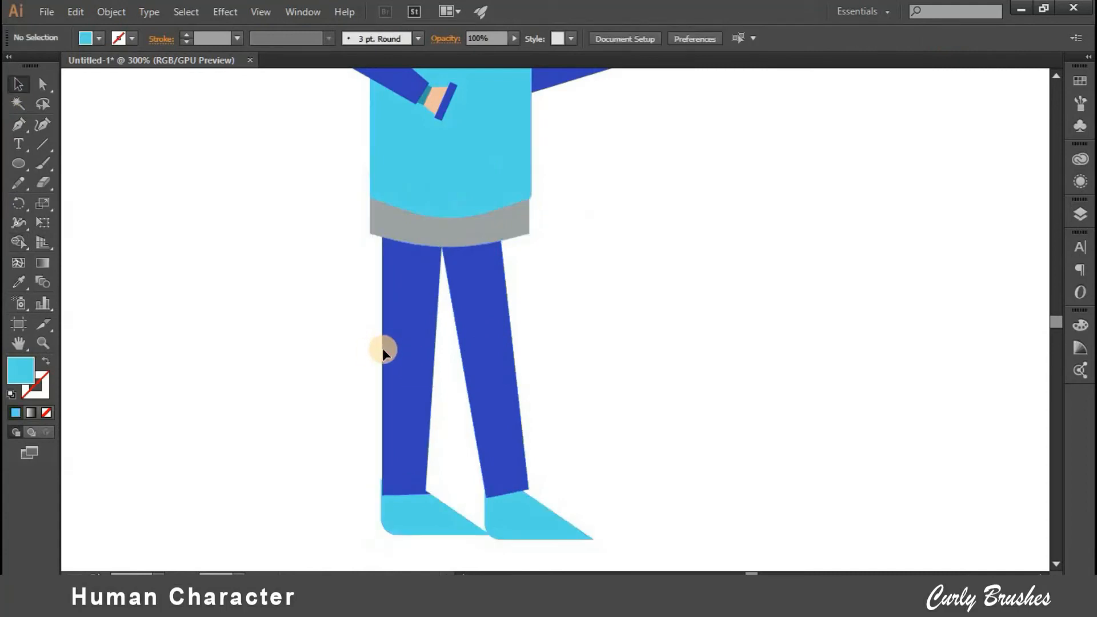
pyautogui.click(382, 347)
pyautogui.click(716, 189)
pyautogui.click(983, 172)
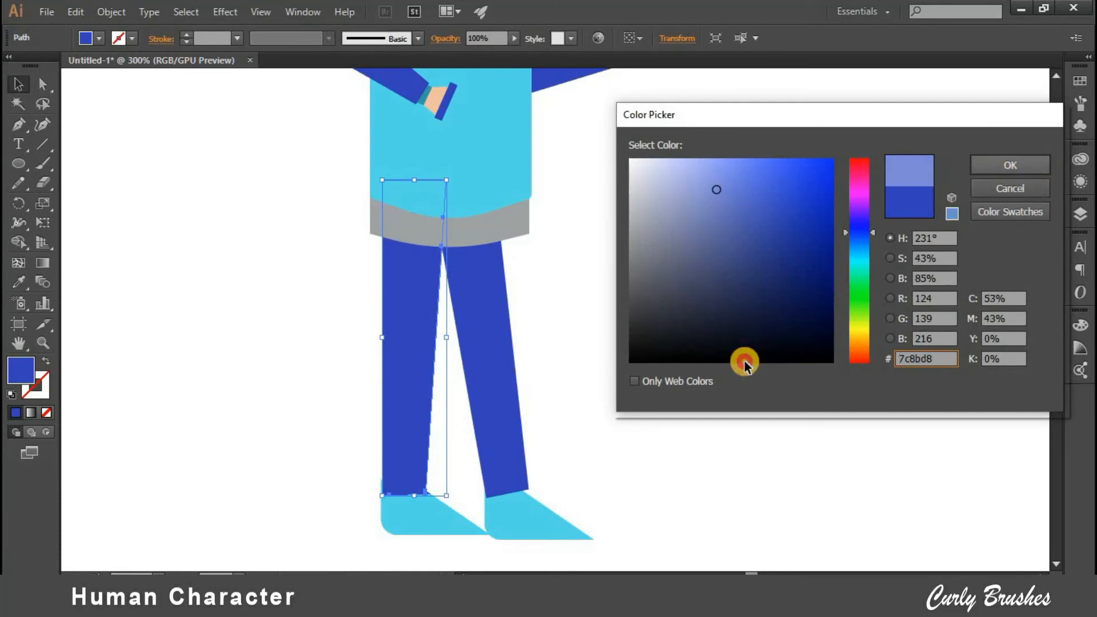
pyautogui.click(444, 369)
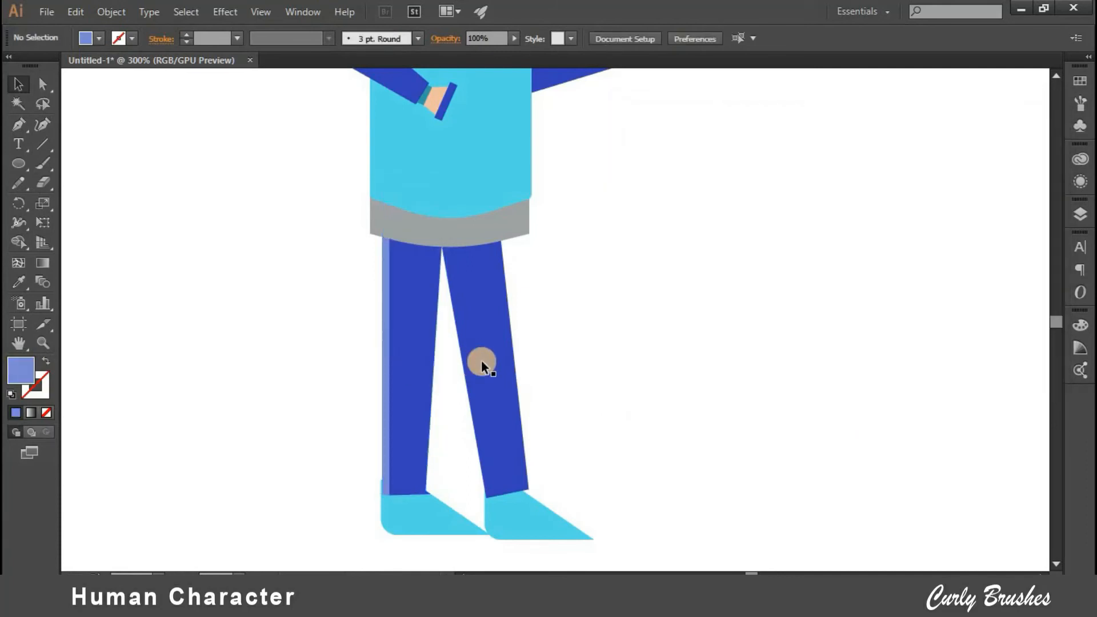
# - Duplicate the right leg slightly to the right and trim the part outside the original leg with the Shape Builder tool
pyautogui.moveTo(480, 368); pyautogui.dragTo(492, 366)
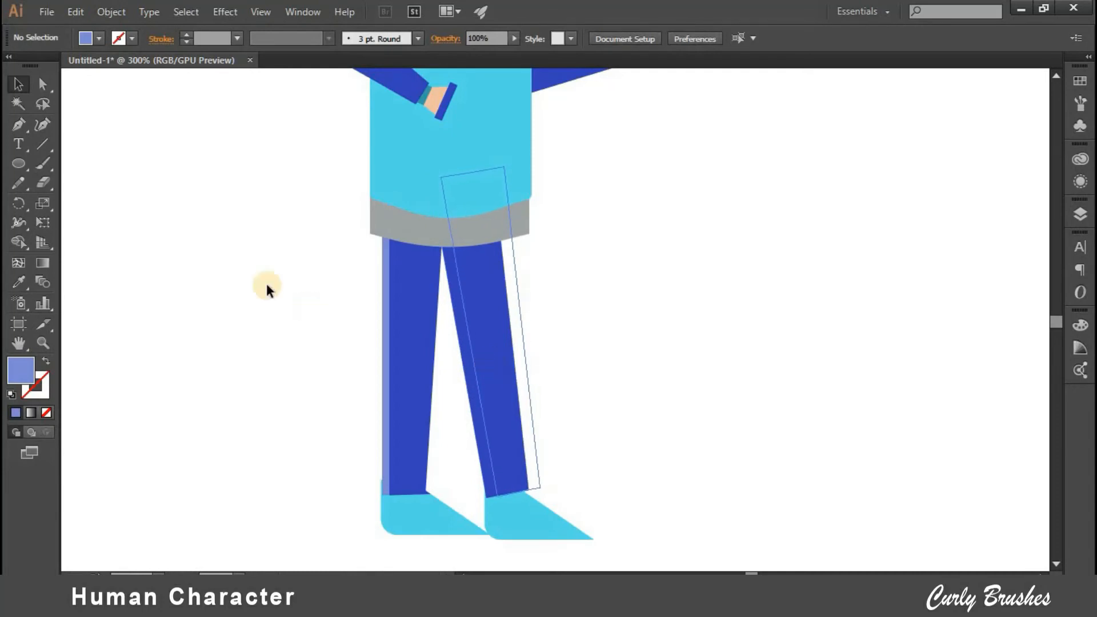
pyautogui.moveTo(231, 226); pyautogui.dragTo(722, 453)
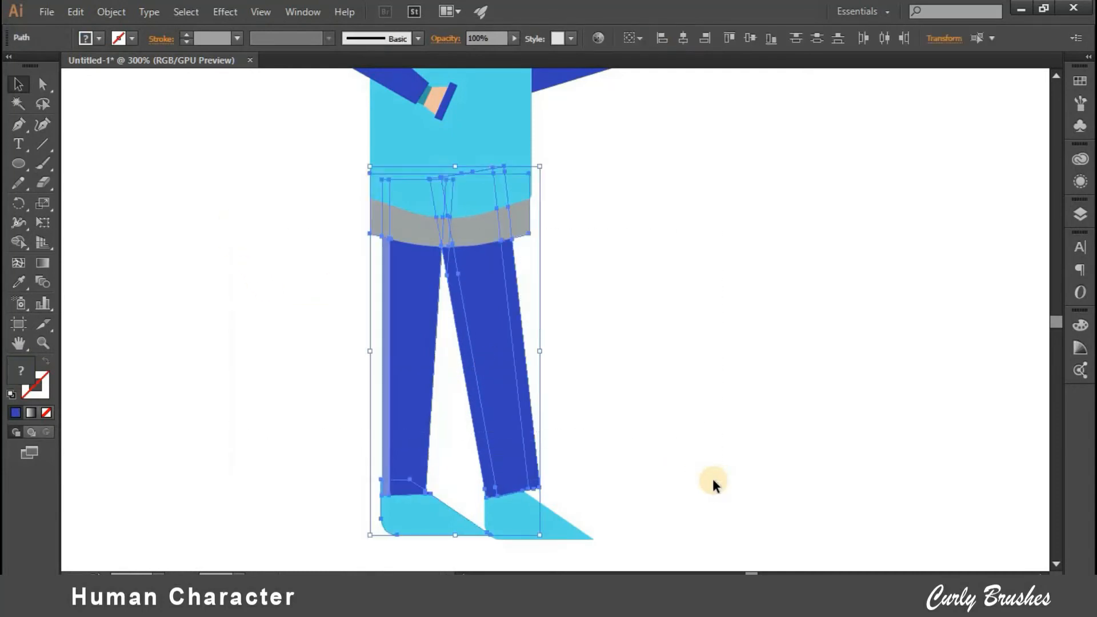
pyautogui.click(524, 411)
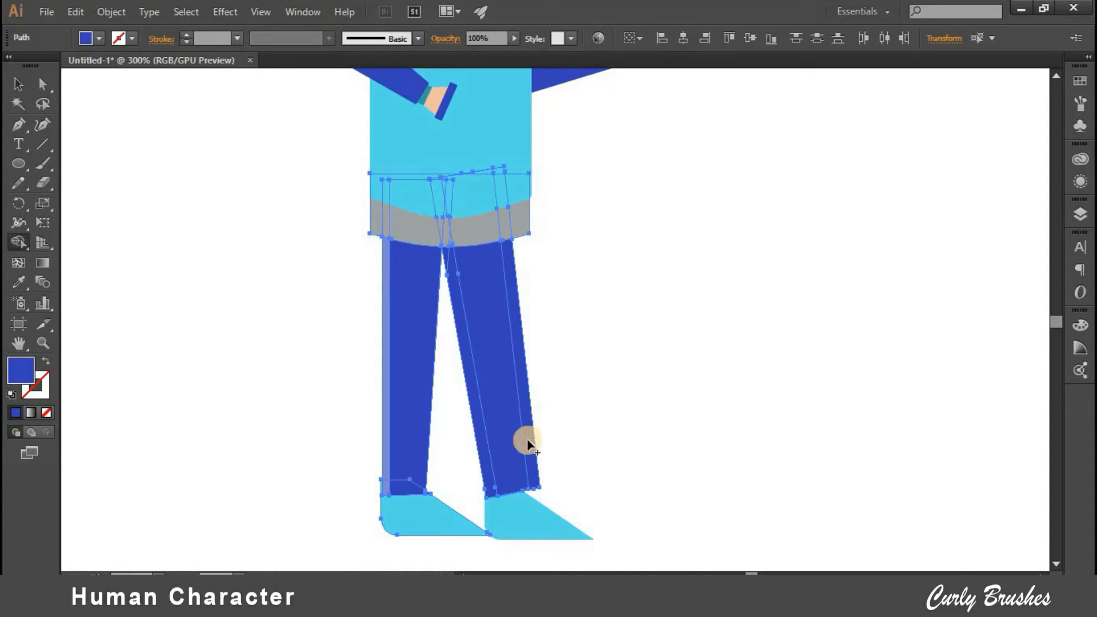
pyautogui.press('Delete')
pyautogui.click(19, 84)
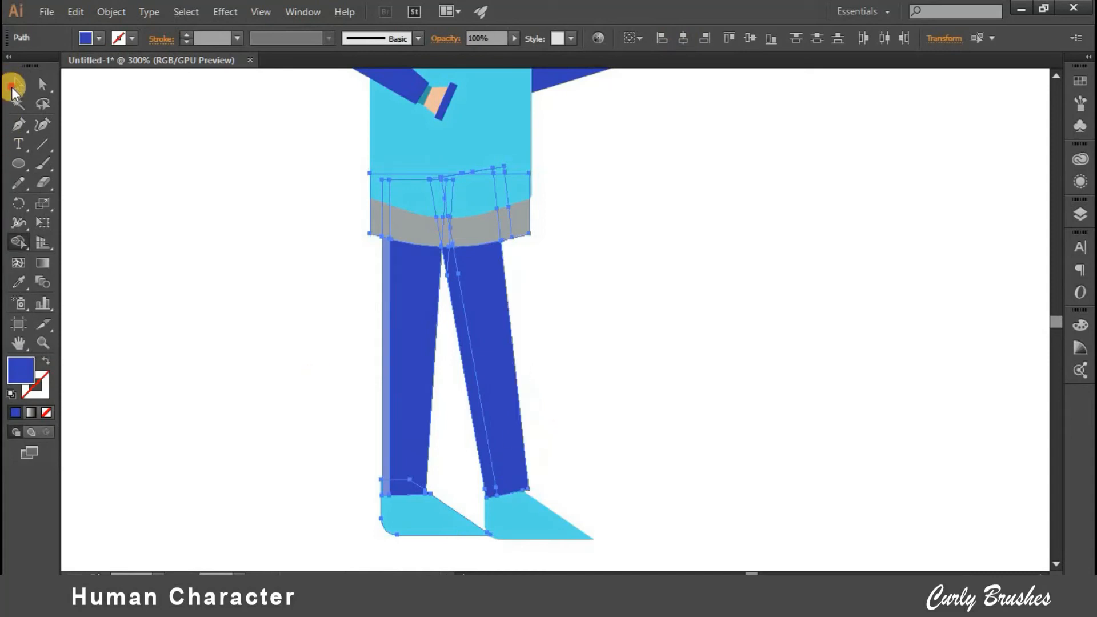
# - Fill the original right leg with the light blue sampled from the left leg's stripe, forming a matching stripe
pyautogui.click(472, 417)
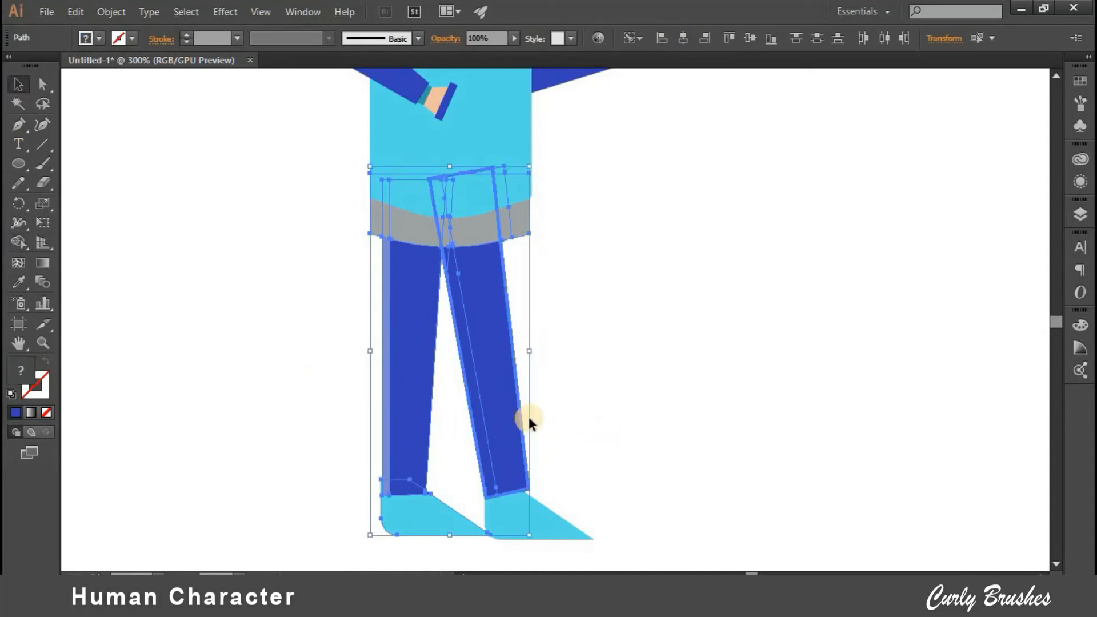
pyautogui.click(477, 447)
pyautogui.hotkey('ctrl', 'b')
pyautogui.press('i')
pyautogui.click(386, 360)
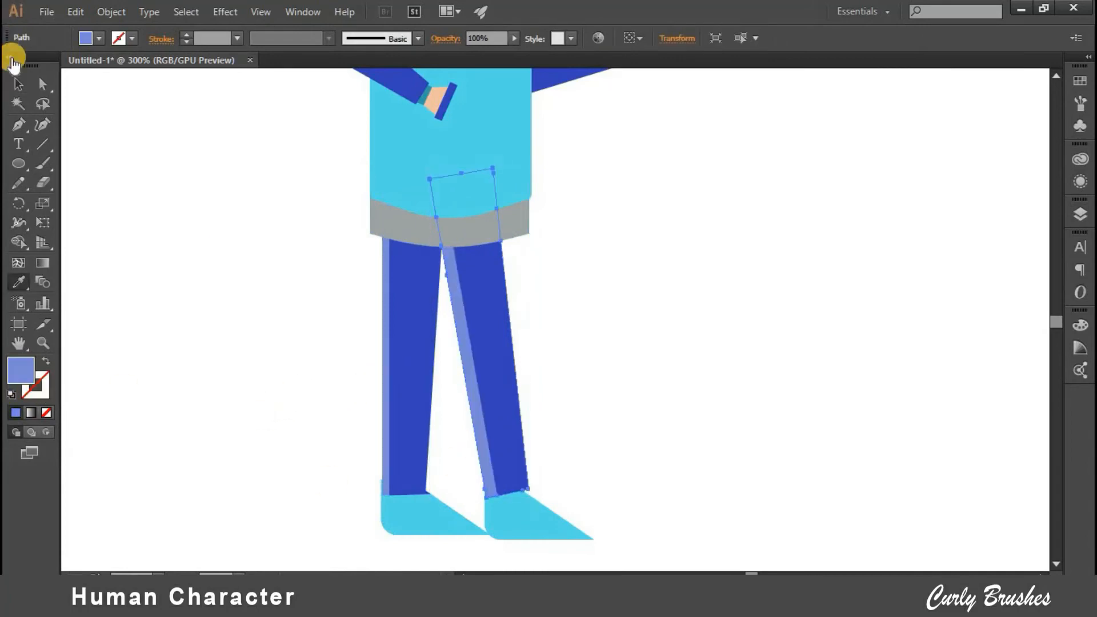
pyautogui.press('v')
pyautogui.click(272, 228)
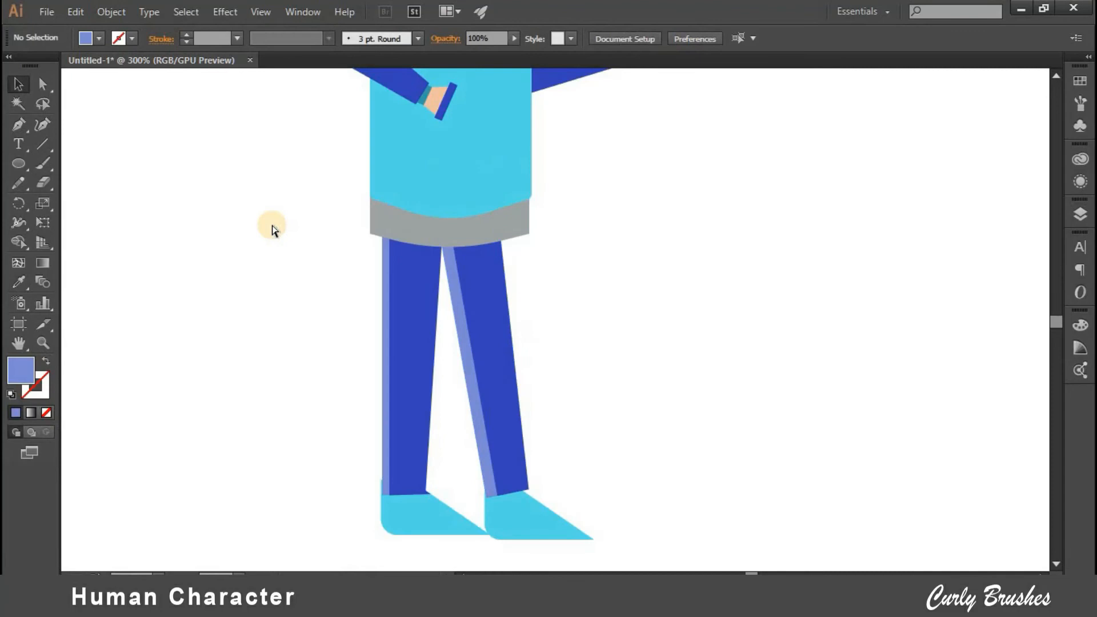
pyautogui.hotkey('ctrl', '1')
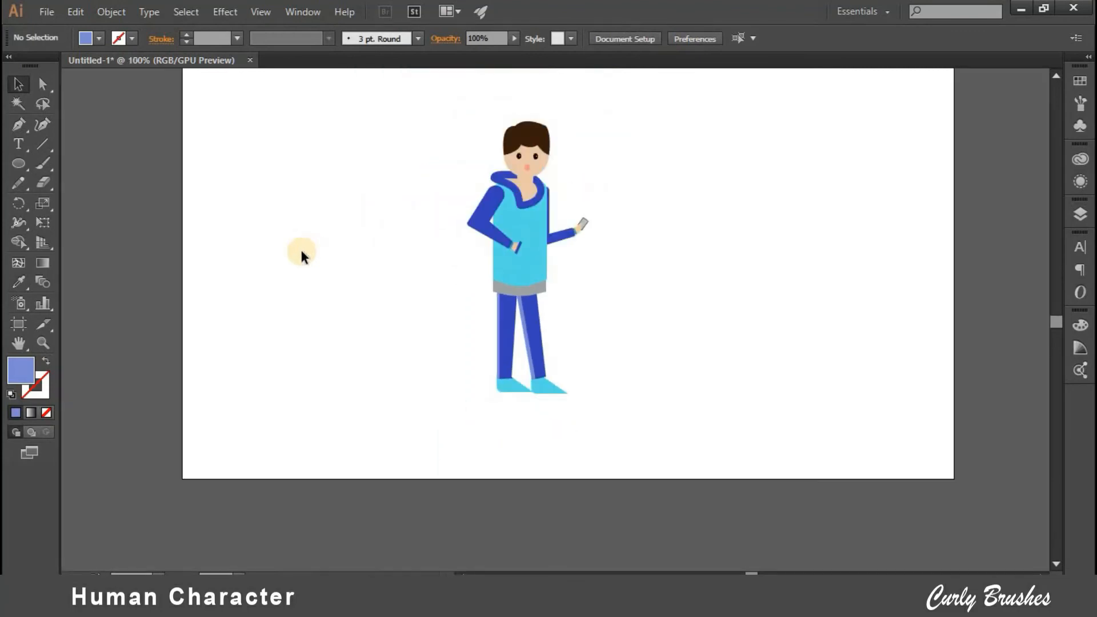
pyautogui.scroll(3, 301, 252)
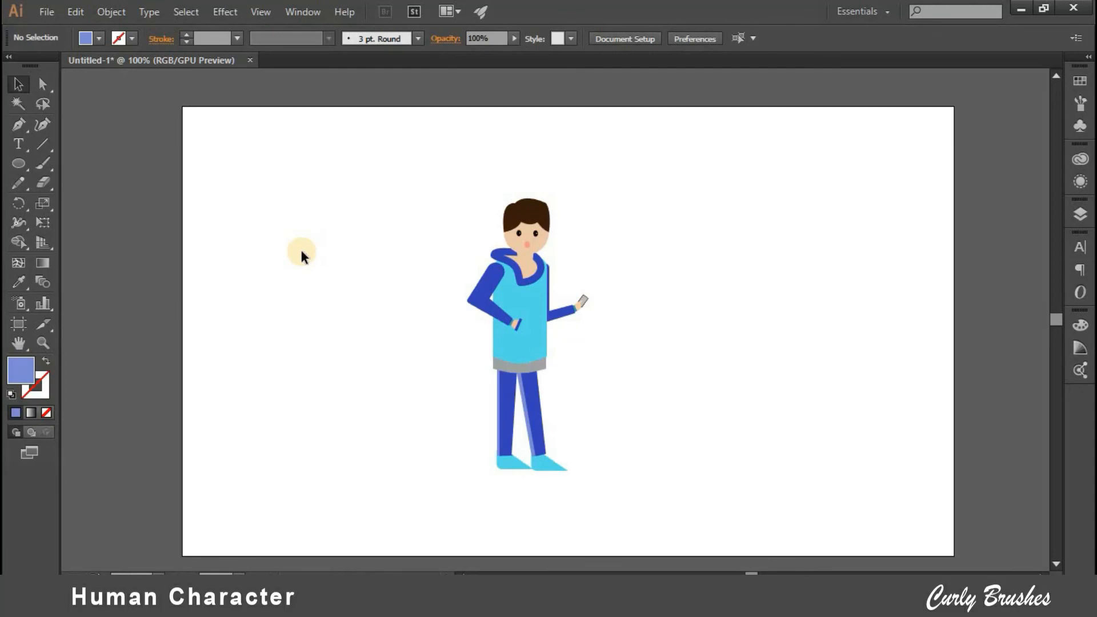
pyautogui.hotkey('ctrl', '+')
pyautogui.hotkey('ctrl', '-')
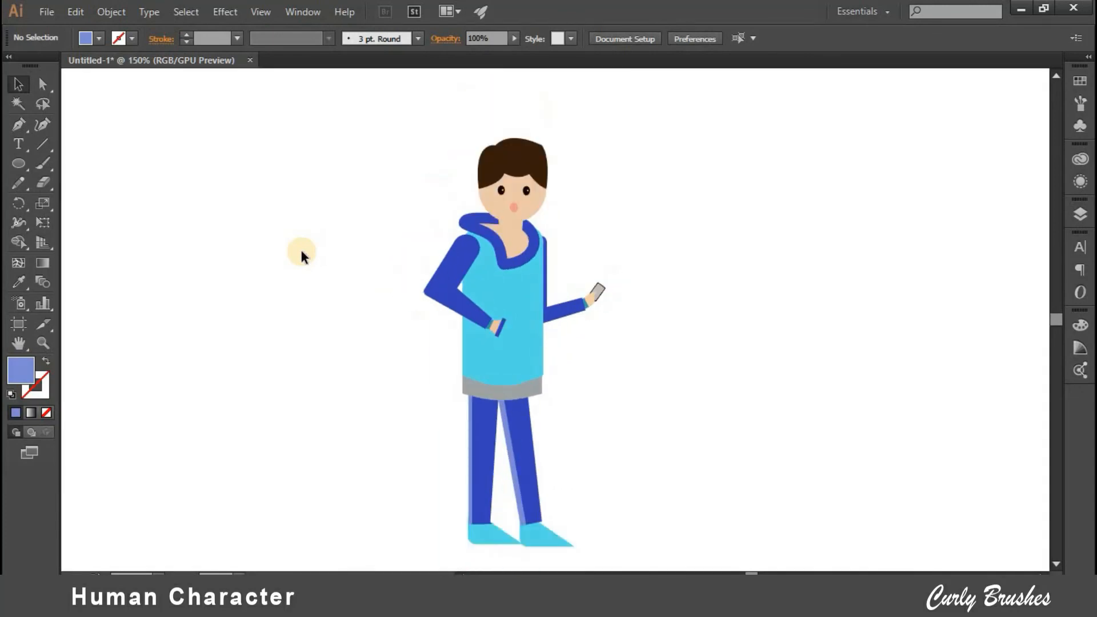